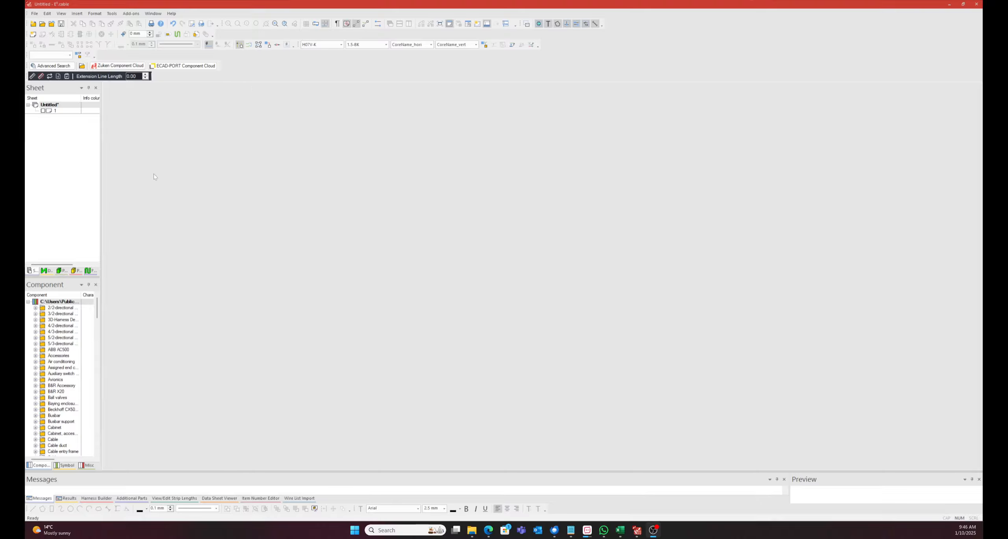
Step: Dock the Component panel along the far side of the workspace, opposite the Sheet panel, and widen it
{"action": "left_click_drag", "start_coordinate": [61, 287], "coordinate": [970, 292]}
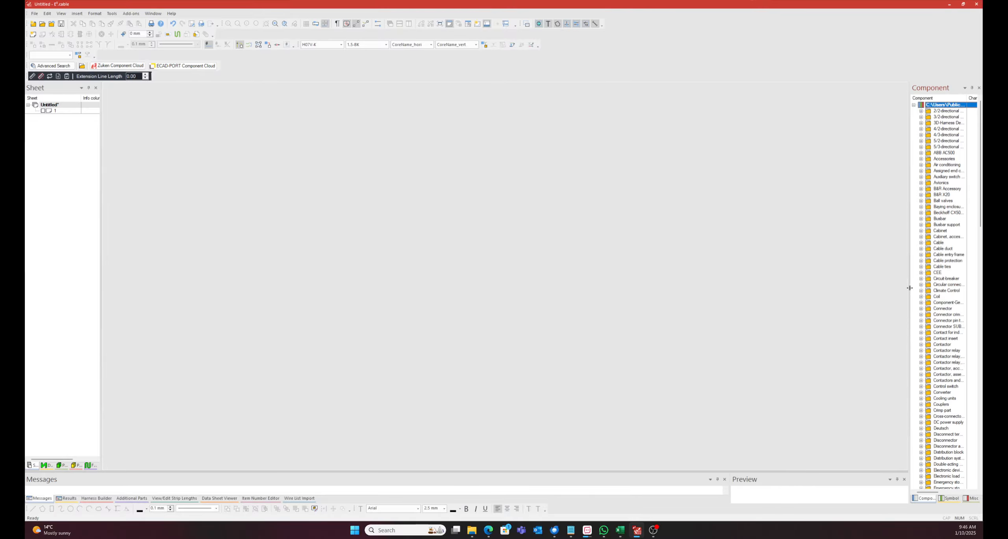
{"action": "left_click_drag", "start_coordinate": [907, 288], "coordinate": [829, 292]}
{"action": "left_click_drag", "start_coordinate": [828, 190], "coordinate": [971, 293]}
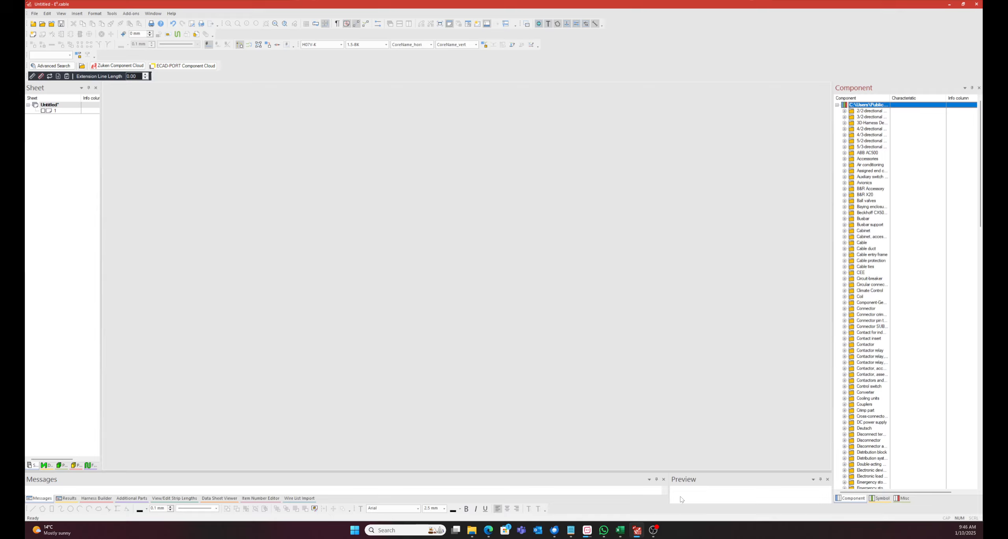
Step: Dock the Preview panel beneath the Component panel, then widen both panels and make the preview taller
{"action": "left_click_drag", "start_coordinate": [719, 489], "coordinate": [906, 309]}
{"action": "left_click_drag", "start_coordinate": [832, 395], "coordinate": [801, 396]}
{"action": "left_click_drag", "start_coordinate": [914, 483], "coordinate": [913, 430]}
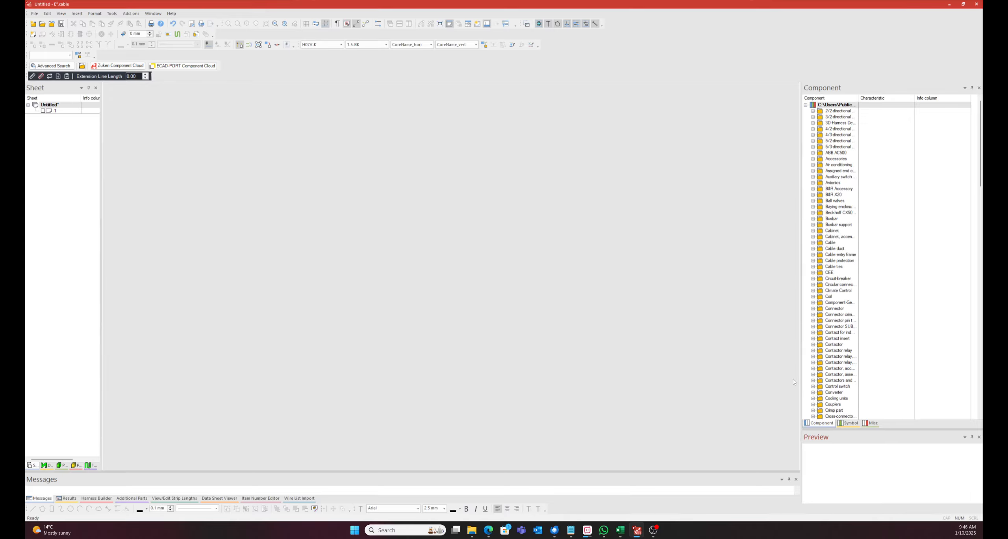
Step: Preview the SGL10-16/8SKZ clamp in the Accessories folder and the GTX328 transponder in the Avionics folder
{"action": "double_click", "coordinate": [835, 158]}
{"action": "left_click", "coordinate": [843, 171]}
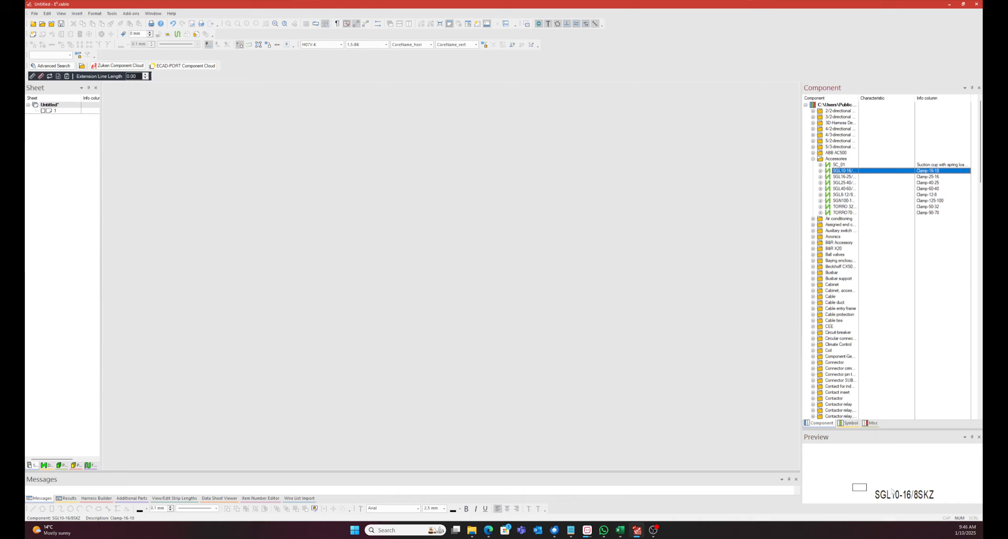
{"action": "double_click", "coordinate": [834, 237]}
{"action": "left_click", "coordinate": [839, 243]}
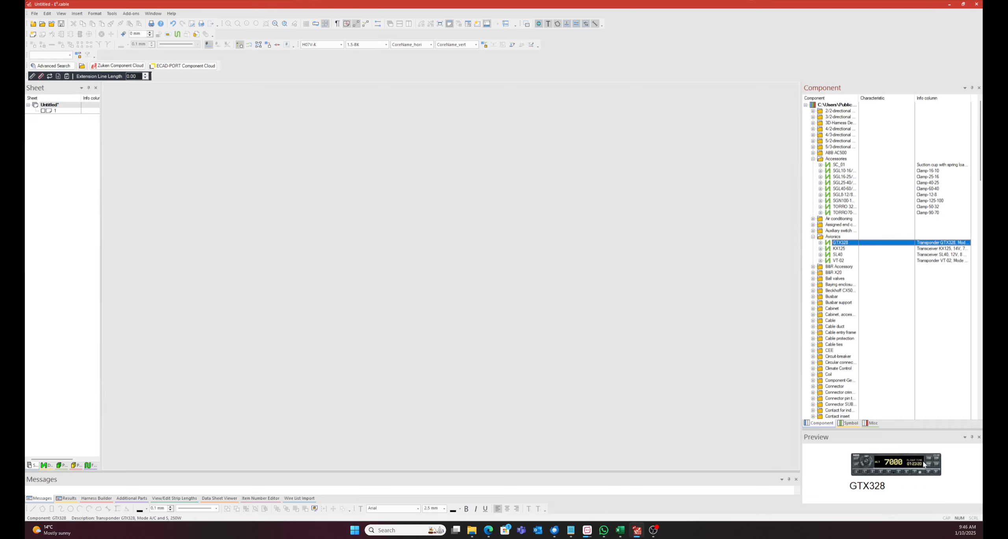
Step: Enlarge the preview area slightly and collapse the Accessories and Avionics folders in the component tree
{"action": "left_click_drag", "start_coordinate": [902, 428], "coordinate": [902, 414]}
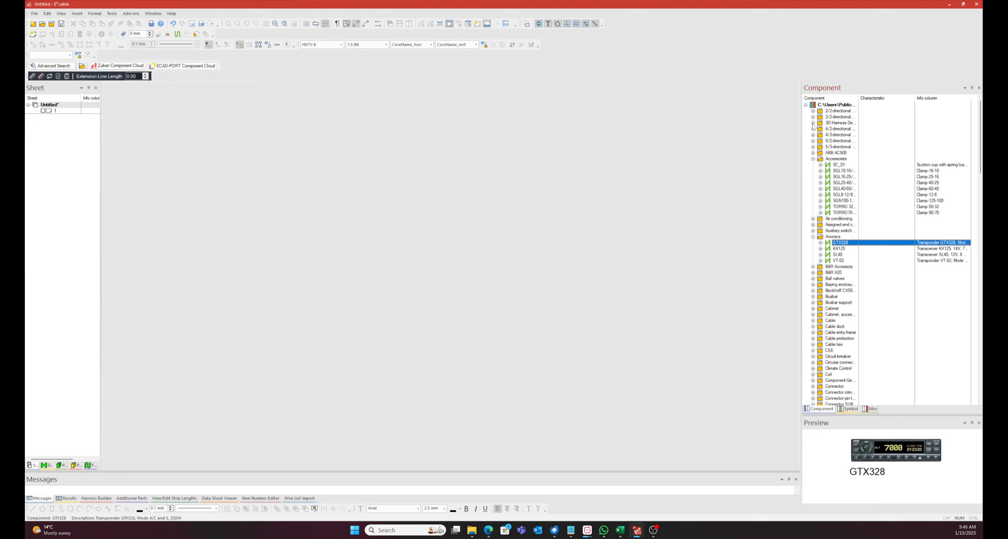
{"action": "left_click", "coordinate": [813, 158]}
{"action": "left_click", "coordinate": [813, 183]}
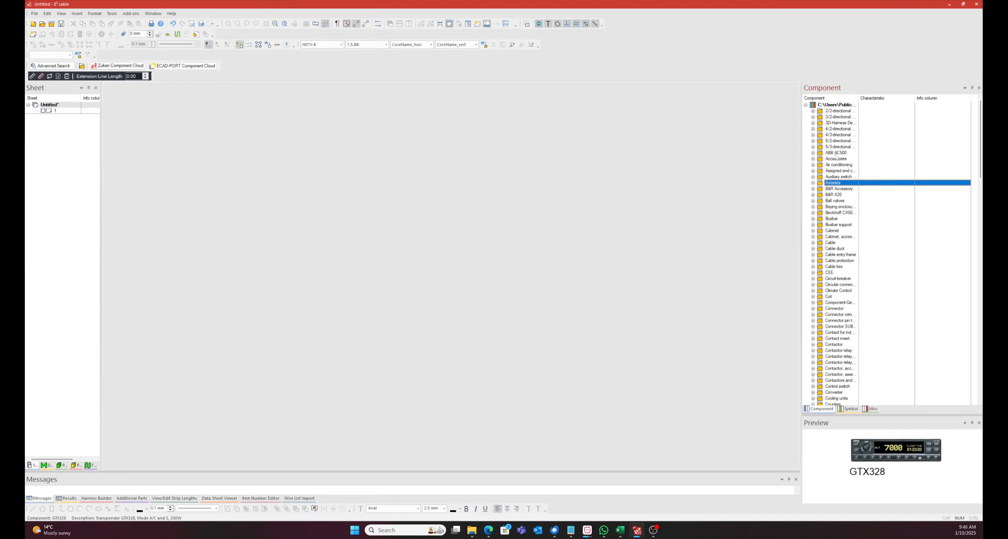
Step: Hide the Characteristic column in the component tree and widen the Component column so full names fit
{"action": "right_click", "coordinate": [875, 99]}
{"action": "left_click", "coordinate": [894, 113]}
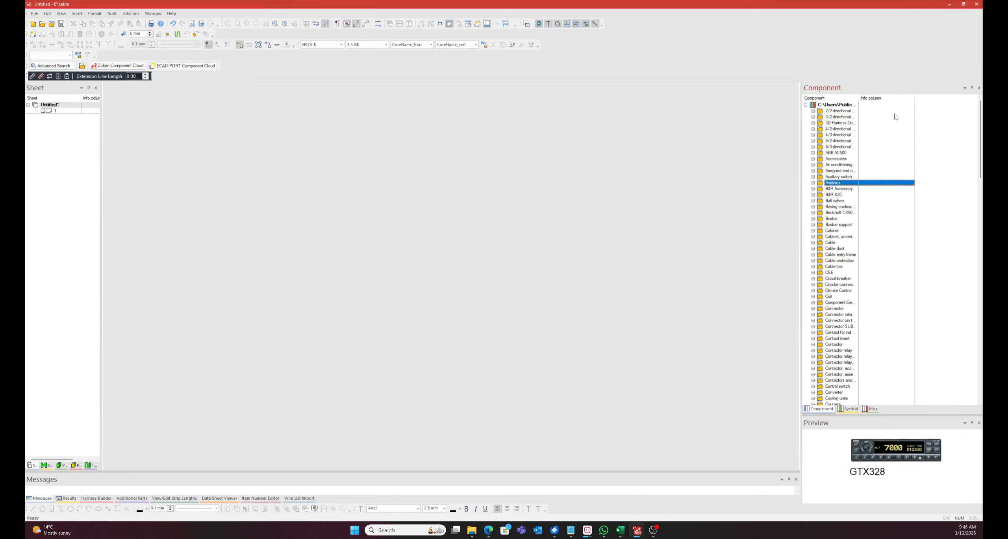
{"action": "left_click_drag", "start_coordinate": [859, 100], "coordinate": [974, 100]}
Step: Open the component search configuration of the database and add Component name as a search criterion
{"action": "right_click", "coordinate": [820, 106]}
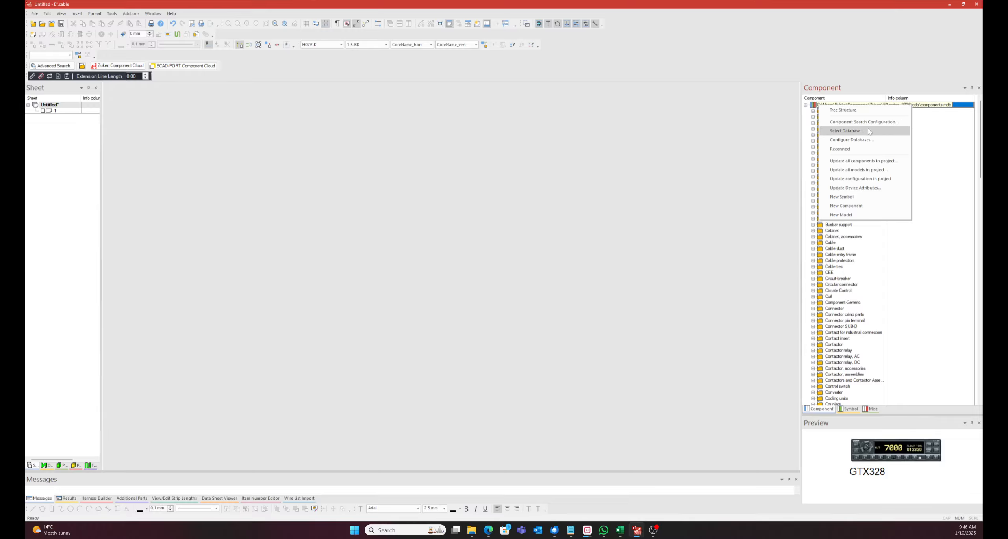
{"action": "left_click", "coordinate": [868, 122]}
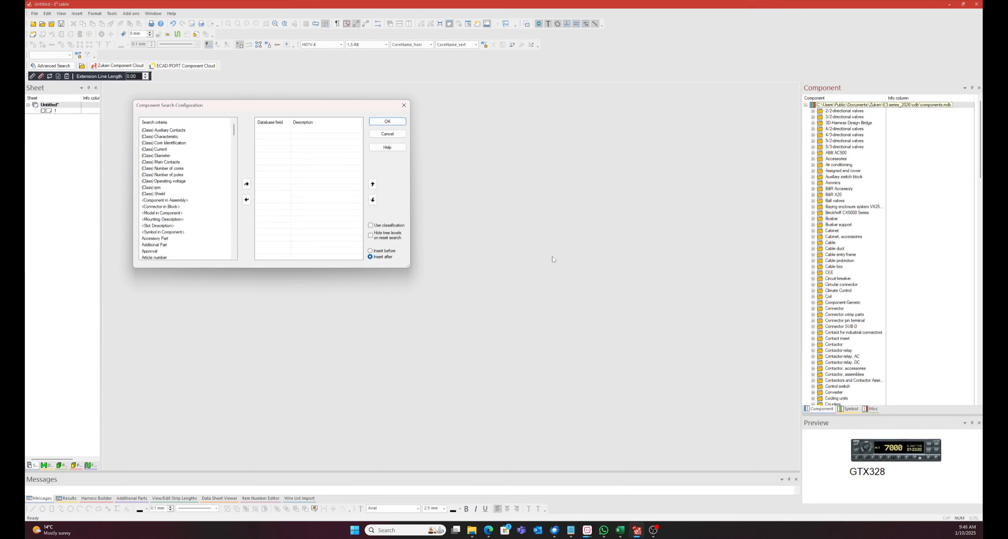
{"action": "left_click", "coordinate": [154, 194]}
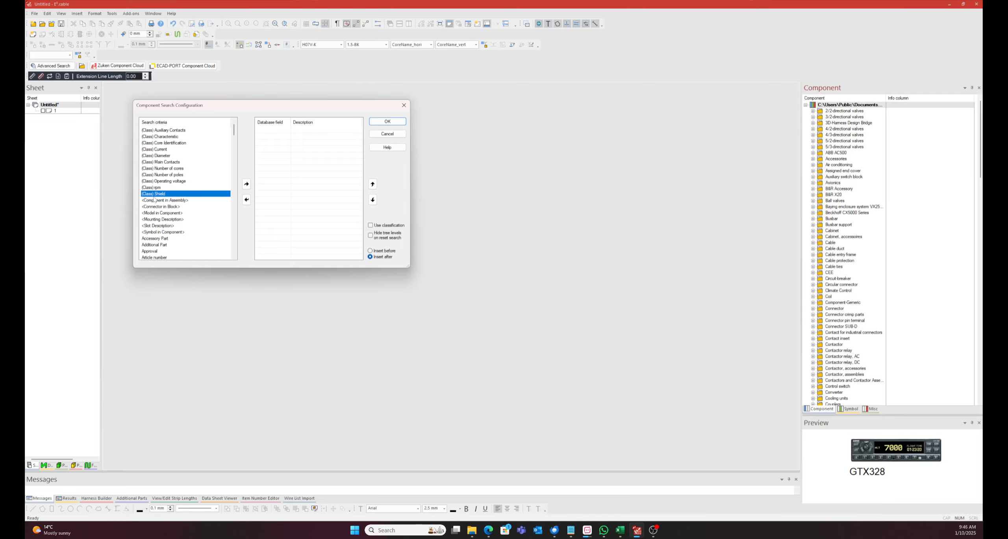
{"action": "key", "text": "c"}
{"action": "double_click", "coordinate": [165, 169]}
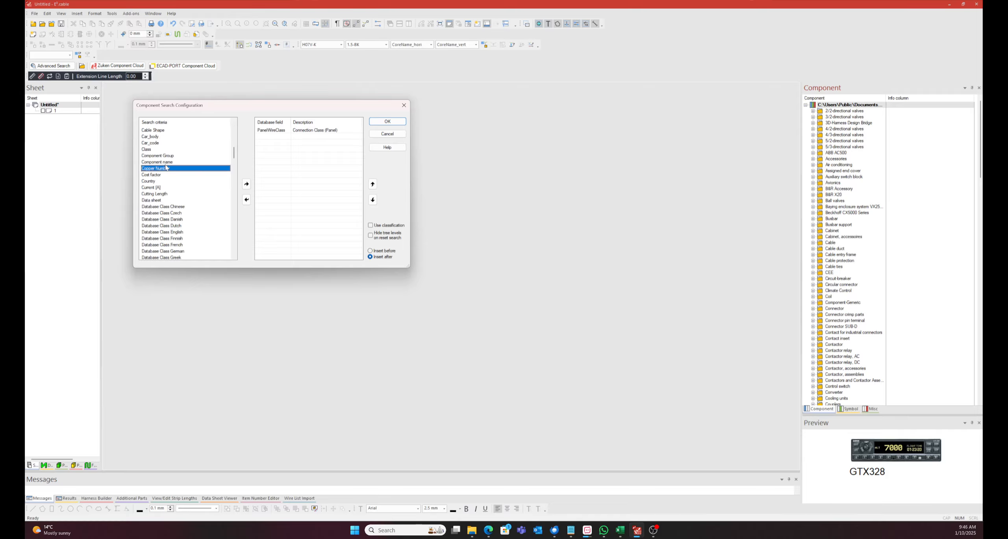
{"action": "double_click", "coordinate": [289, 134]}
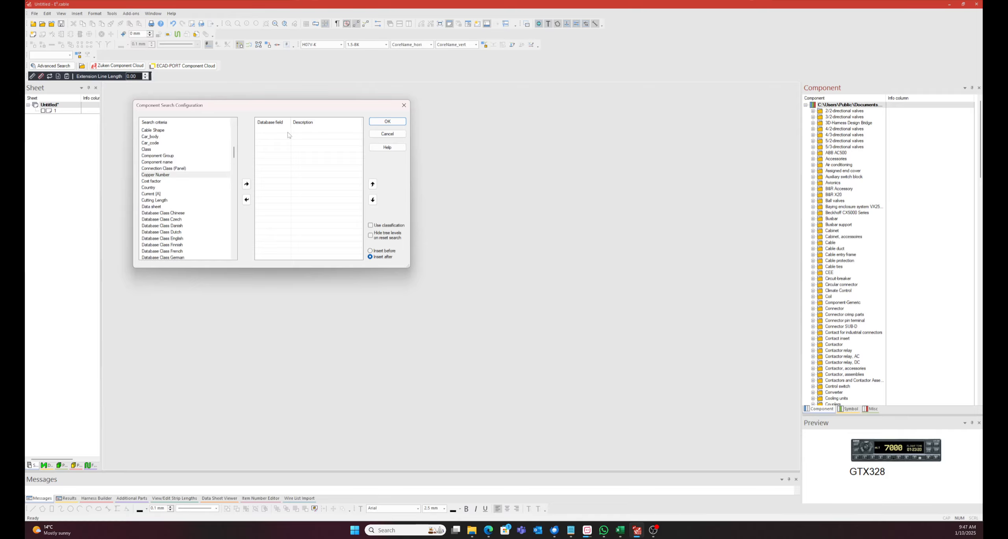
{"action": "left_click", "coordinate": [159, 162]}
{"action": "double_click", "coordinate": [168, 163]}
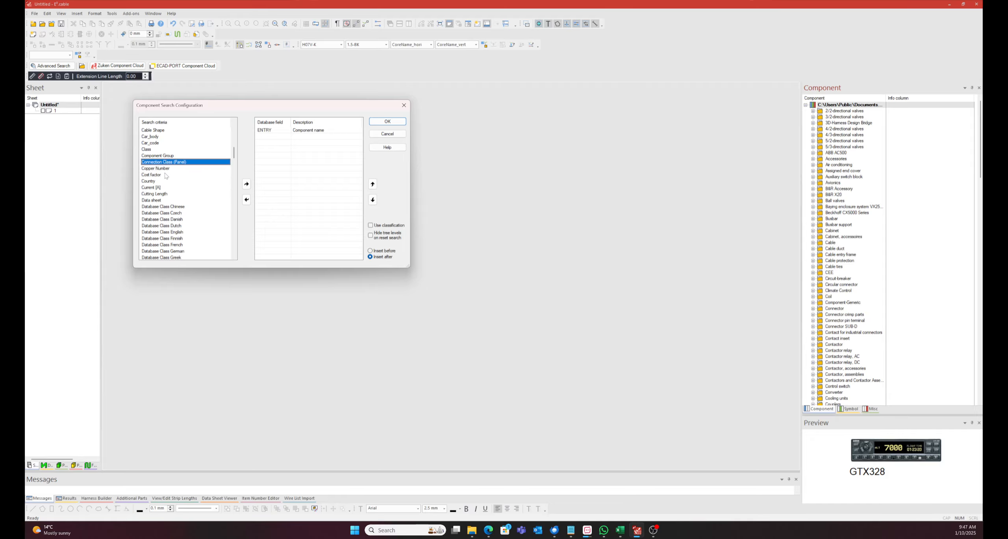
Step: Add Description and Supplier as further component search criteria and apply the search configuration
{"action": "left_click", "coordinate": [165, 187]}
{"action": "left_click", "coordinate": [166, 200]}
{"action": "type", "text": "de"}
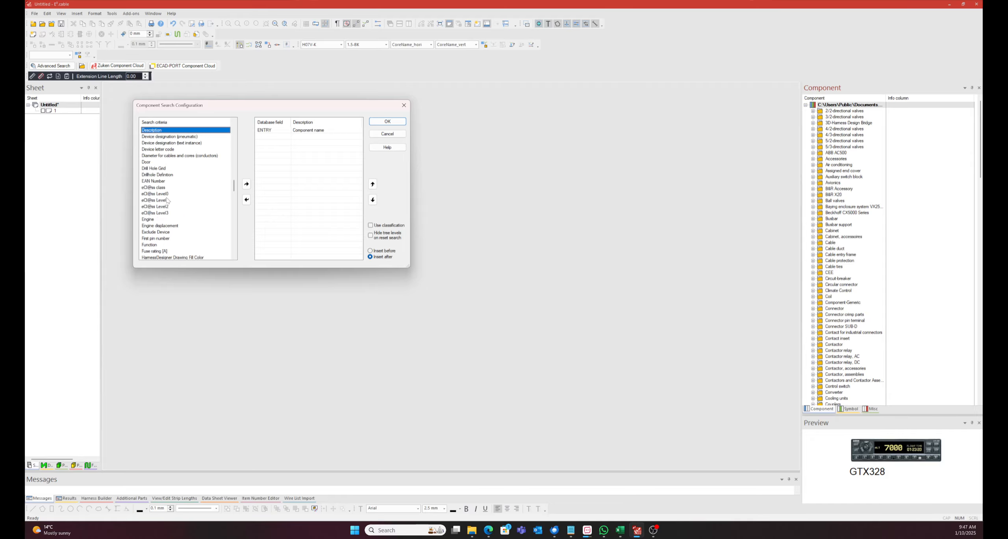
{"action": "double_click", "coordinate": [155, 131]}
{"action": "left_click", "coordinate": [168, 193]}
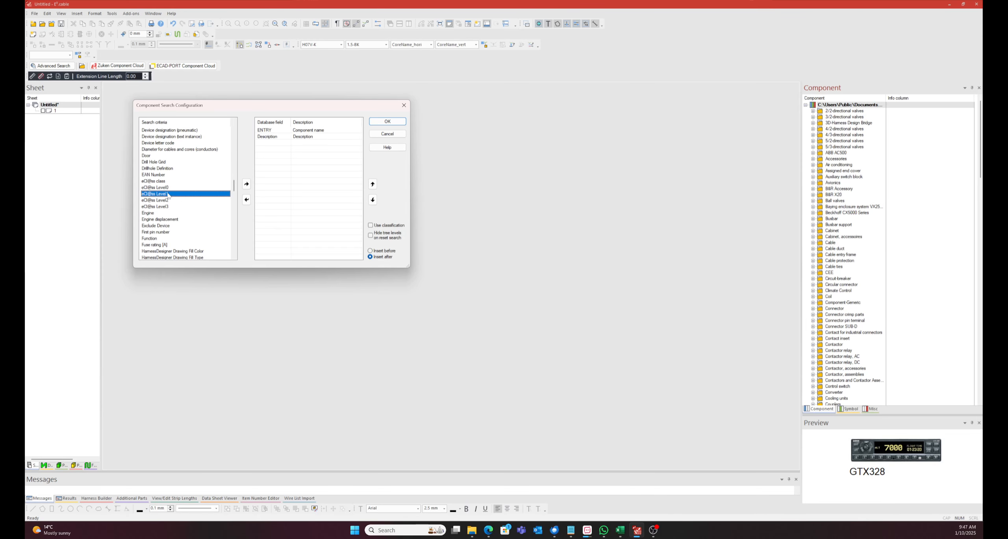
{"action": "type", "text": "su"}
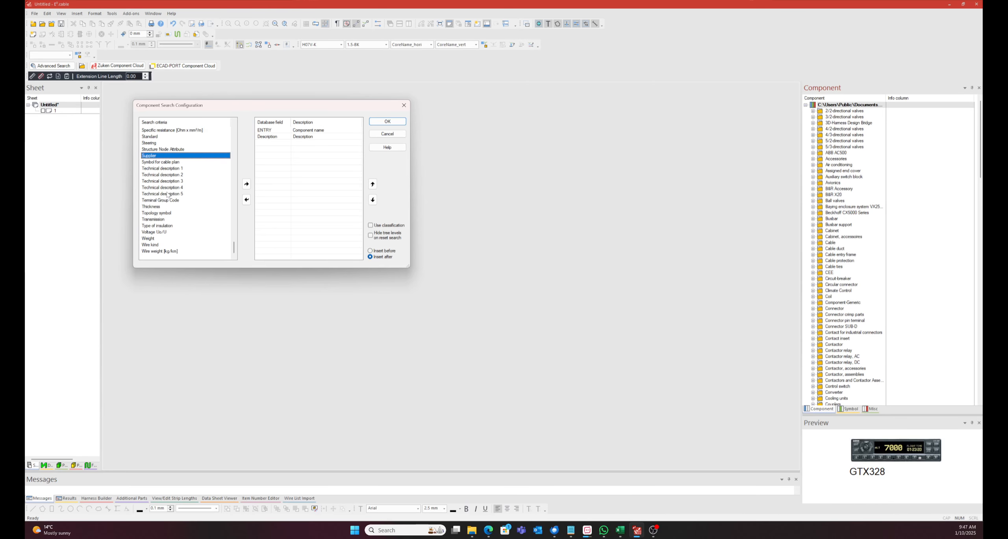
{"action": "double_click", "coordinate": [151, 157]}
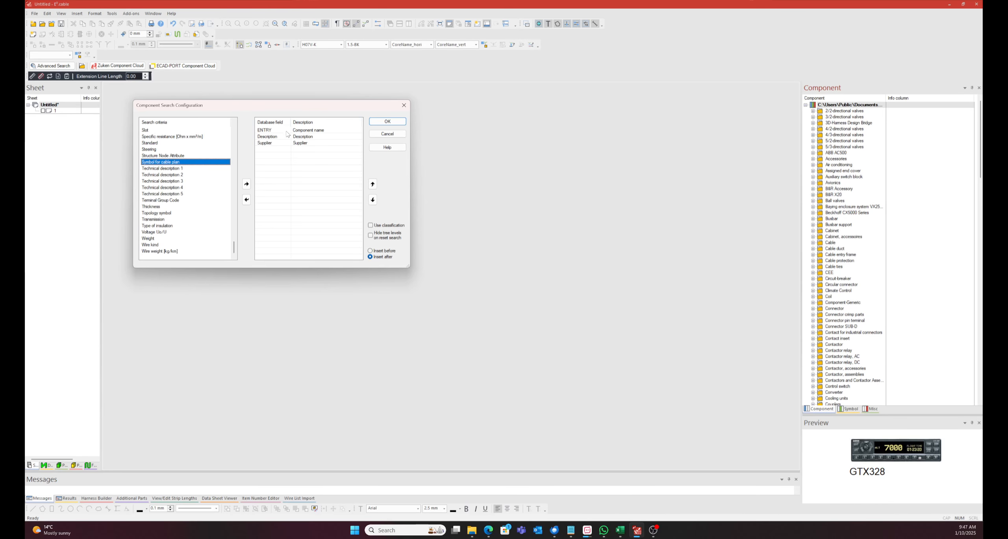
{"action": "left_click", "coordinate": [388, 122]}
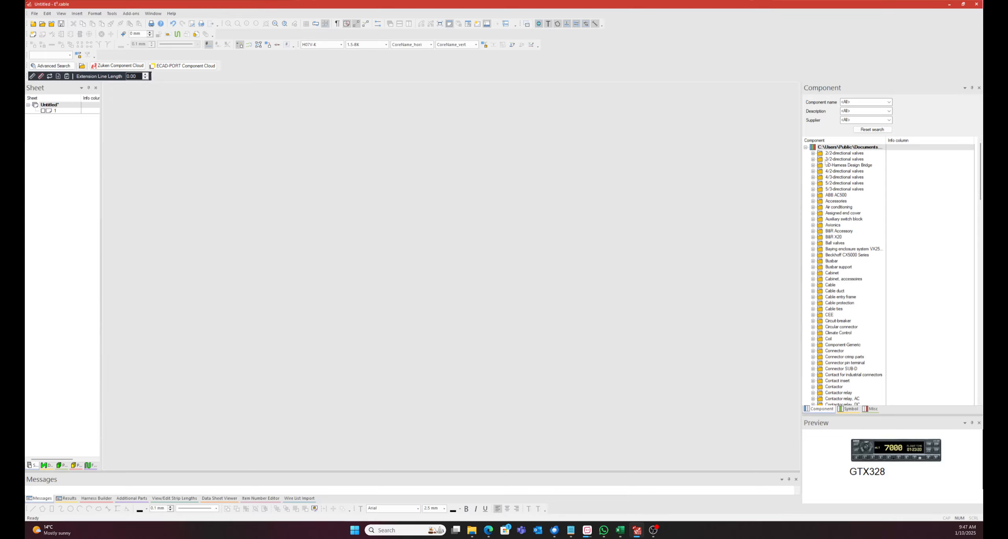
Step: Open the component database's tree structure settings, enable redefining the structure, and name it PJT Default
{"action": "right_click", "coordinate": [835, 148]}
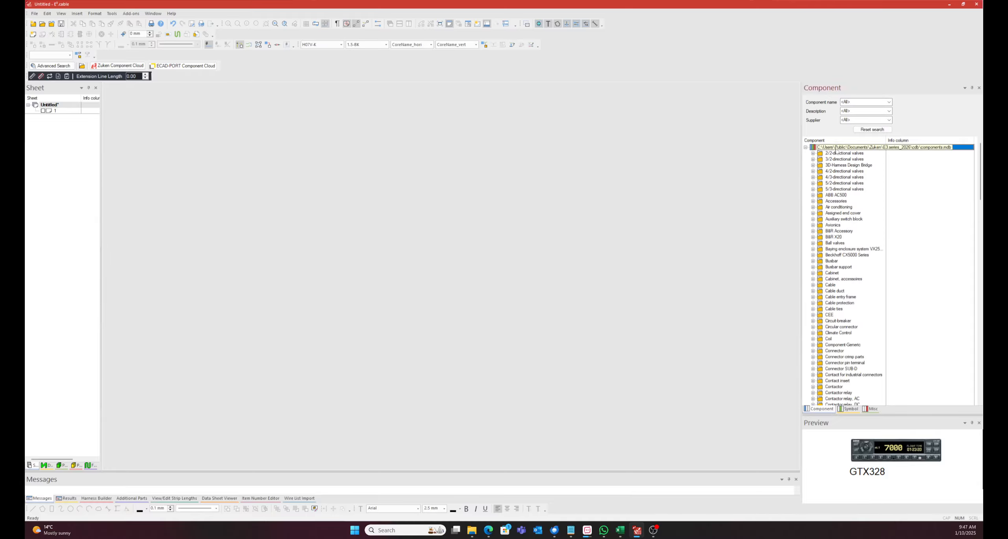
{"action": "left_click", "coordinate": [848, 157]}
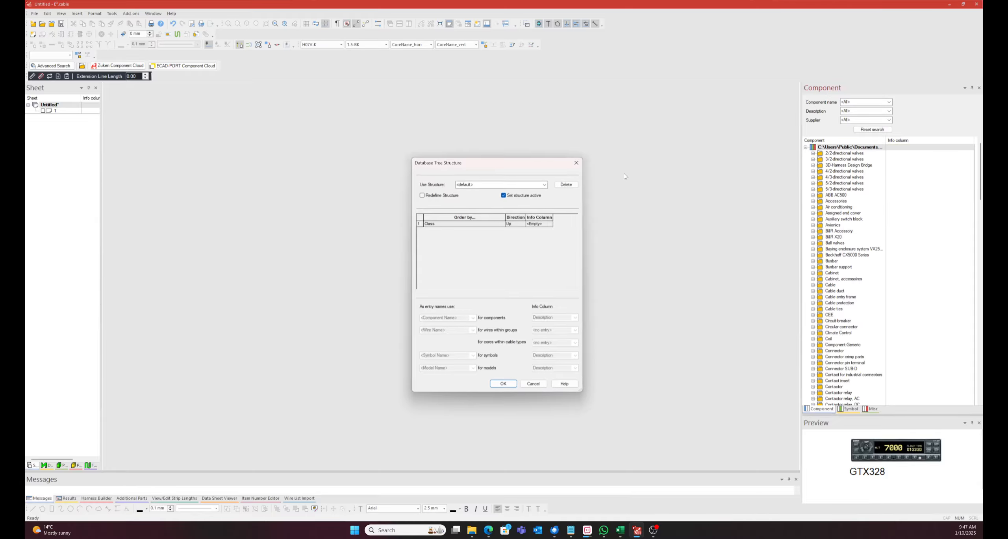
{"action": "left_click", "coordinate": [446, 196]}
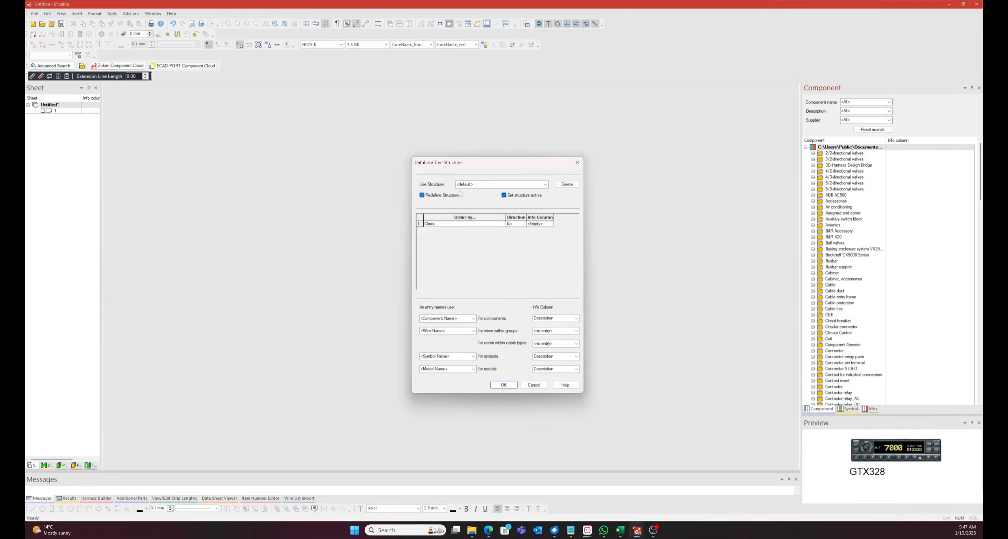
{"action": "left_click", "coordinate": [479, 185]}
{"action": "type", "text": "D"}
{"action": "type", "text": "JT DEfa"}
{"action": "type", "text": "fau"}
{"action": "left_click", "coordinate": [445, 243]}
Step: Insert two empty ordering levels above the Class level in the tree structure
{"action": "right_click", "coordinate": [418, 226]}
{"action": "left_click", "coordinate": [430, 232]}
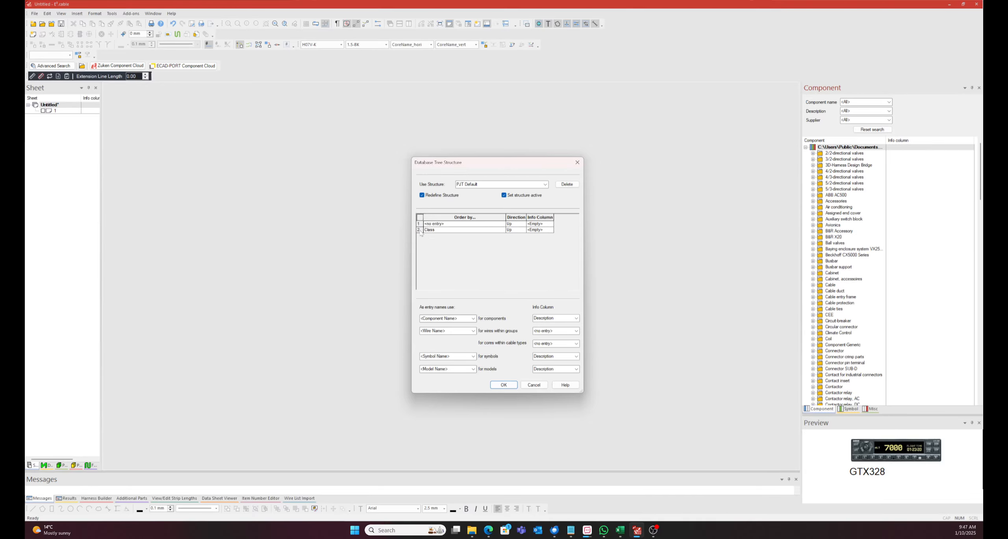
{"action": "right_click", "coordinate": [420, 232]}
{"action": "left_click", "coordinate": [432, 236]}
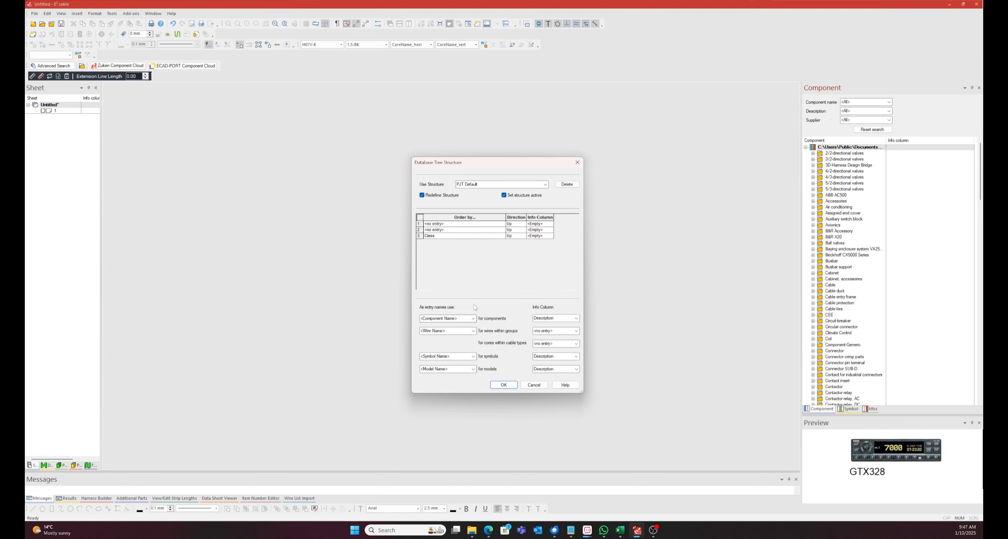
Step: Set the third ordering level of the tree structure to Supplier
{"action": "left_click", "coordinate": [448, 236]}
{"action": "left_click", "coordinate": [503, 236]}
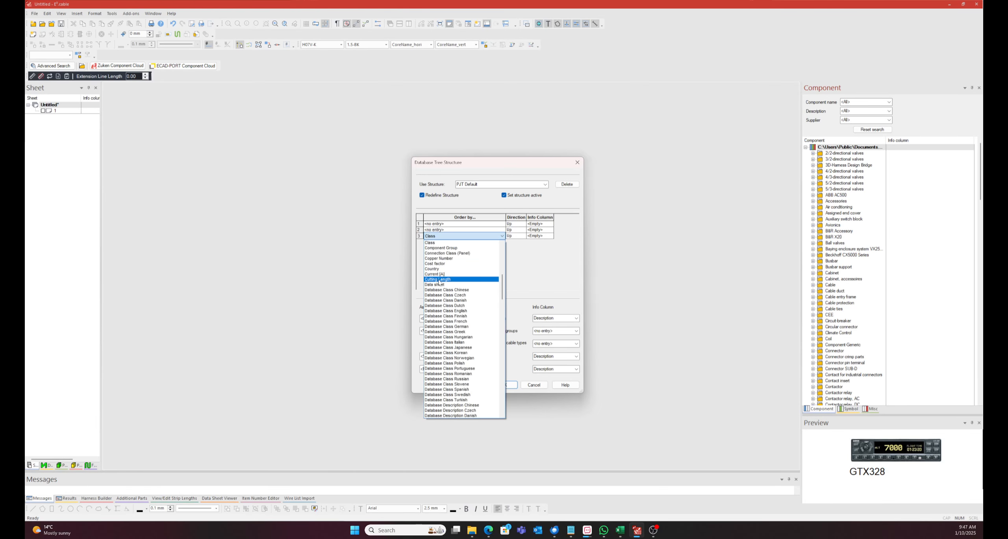
{"action": "key", "text": "s"}
{"action": "scroll", "coordinate": [449, 400], "scroll_direction": "down", "scroll_amount": 11}
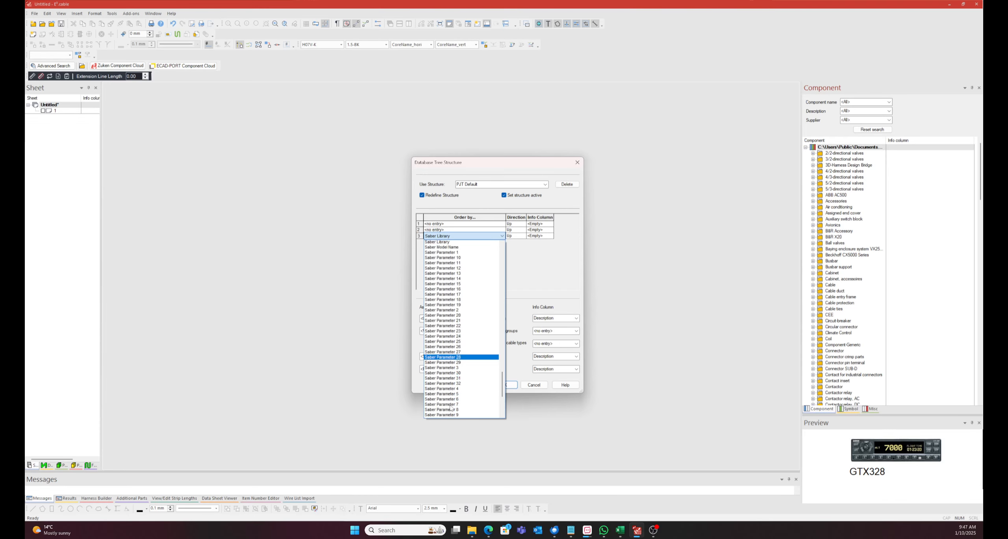
{"action": "scroll", "coordinate": [451, 408], "scroll_direction": "down", "scroll_amount": 5}
{"action": "left_click", "coordinate": [443, 377]}
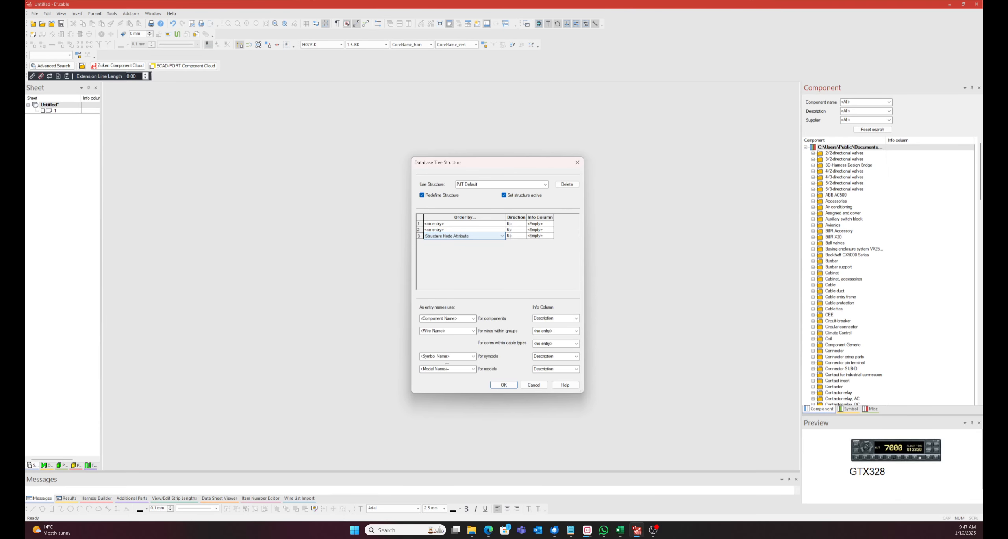
{"action": "left_click", "coordinate": [502, 235]}
{"action": "left_click", "coordinate": [502, 237]}
{"action": "left_click", "coordinate": [501, 237]}
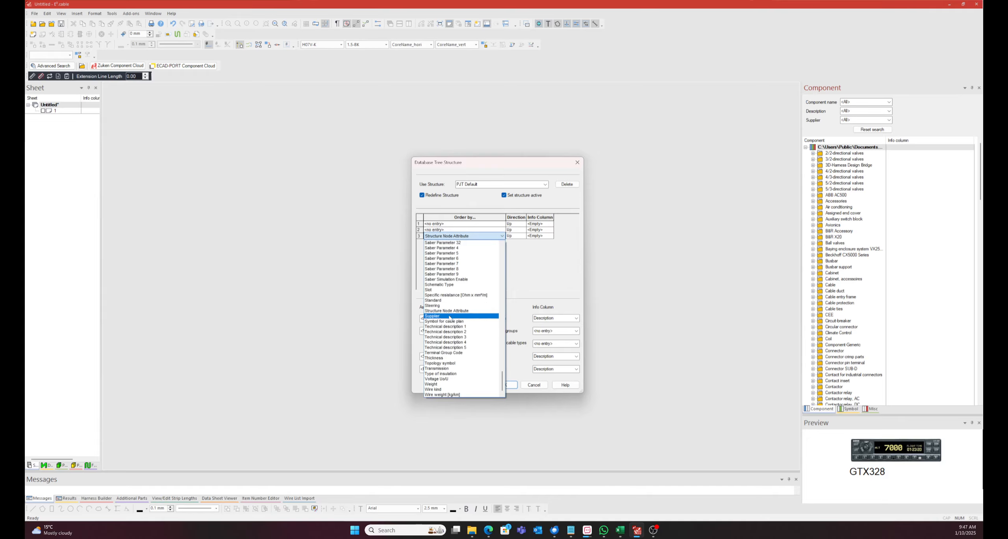
{"action": "left_click", "coordinate": [444, 317]}
Step: Set the second ordering level to Class and the first ordering level to Main Class
{"action": "left_click", "coordinate": [481, 231]}
{"action": "left_click", "coordinate": [480, 230]}
{"action": "left_click", "coordinate": [477, 231]}
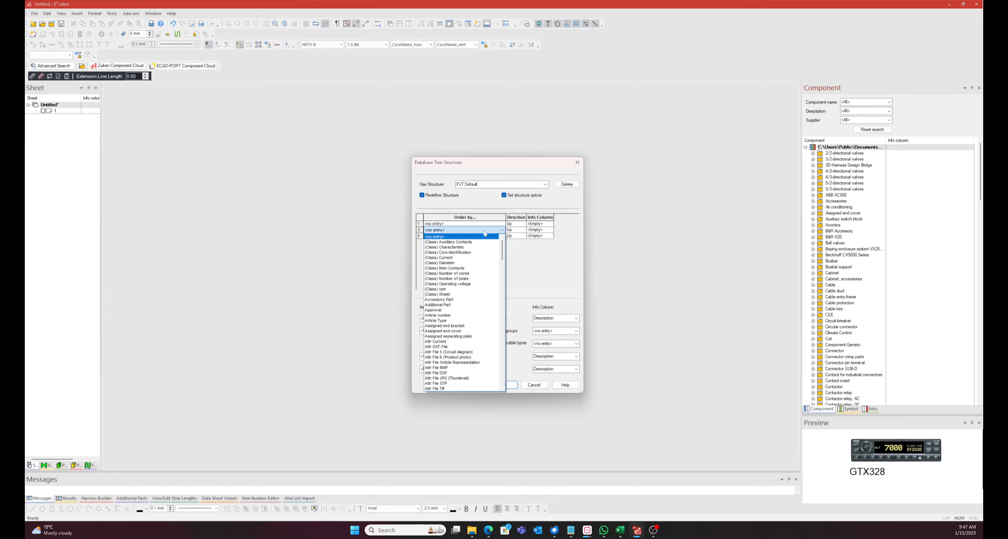
{"action": "scroll", "coordinate": [459, 319], "scroll_direction": "down", "scroll_amount": 6}
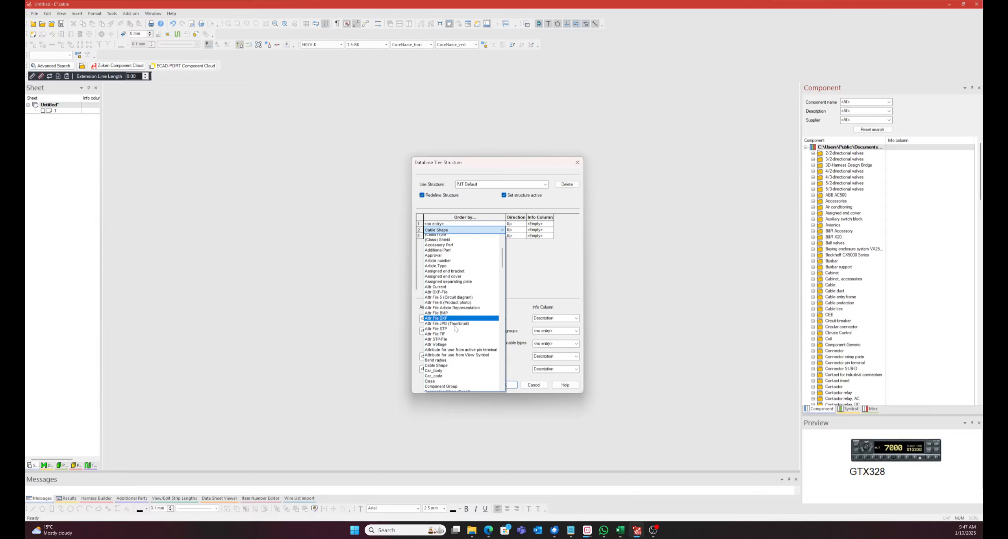
{"action": "scroll", "coordinate": [457, 327], "scroll_direction": "down", "scroll_amount": 3}
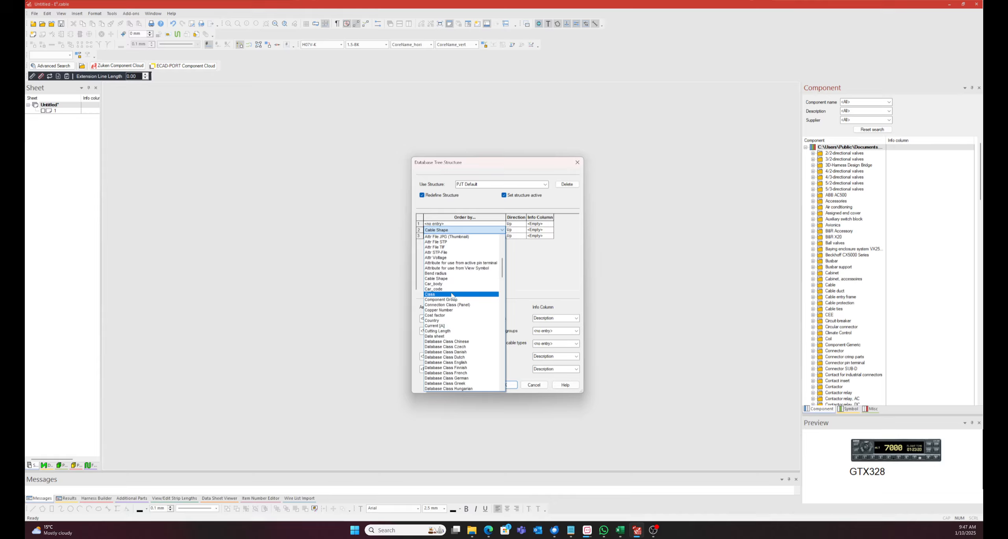
{"action": "left_click", "coordinate": [457, 294]}
{"action": "left_click", "coordinate": [488, 224]}
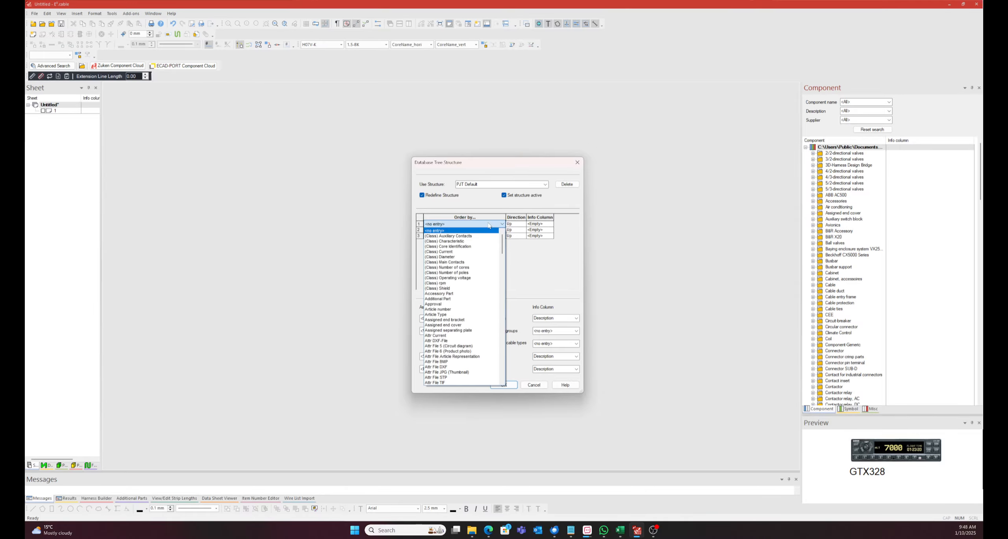
{"action": "scroll", "coordinate": [461, 324], "scroll_direction": "down", "scroll_amount": 20}
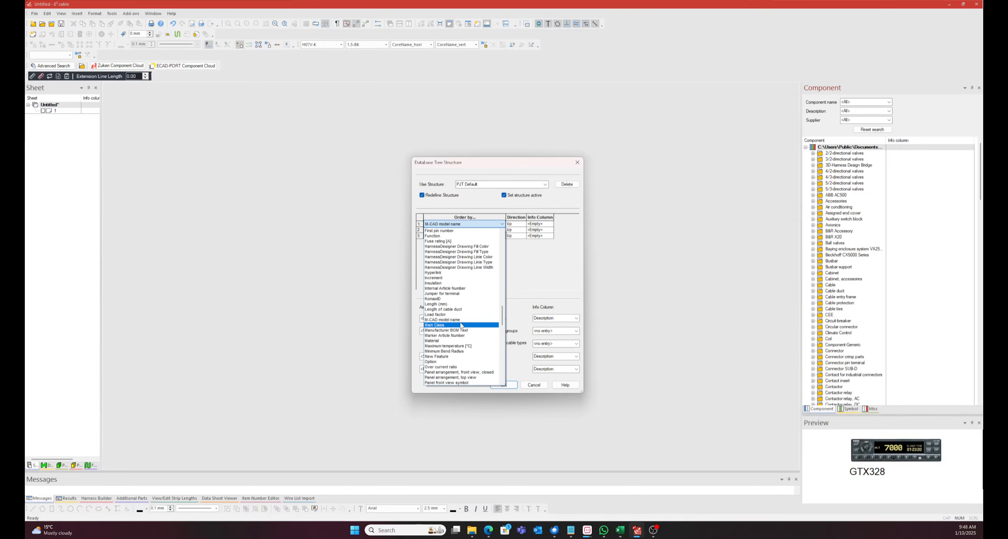
{"action": "left_click", "coordinate": [461, 325]}
Step: Set the info column of all three ordering levels to <Count> and apply the tree structure
{"action": "left_click", "coordinate": [547, 224]}
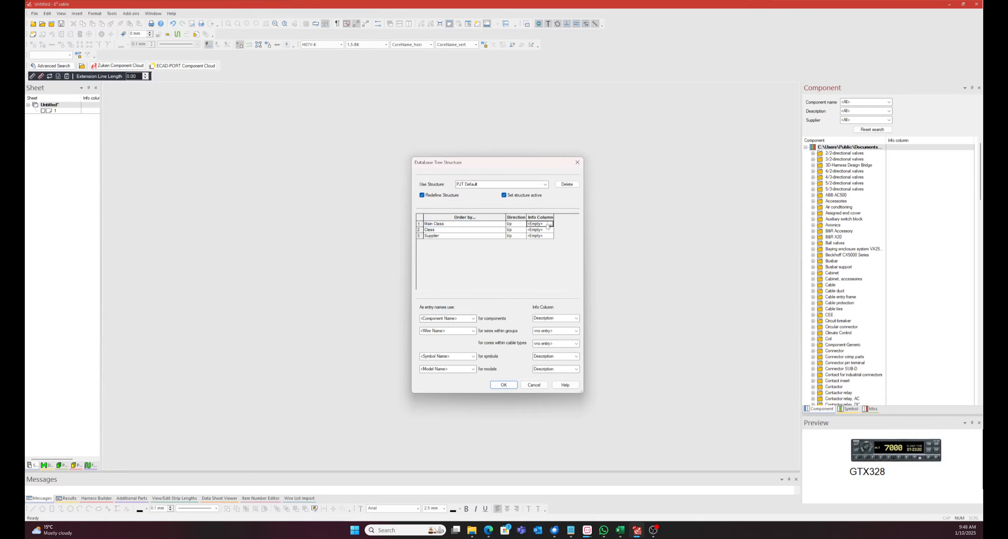
{"action": "left_click", "coordinate": [550, 224]}
{"action": "left_click", "coordinate": [541, 241]}
{"action": "double_click", "coordinate": [550, 230]}
{"action": "left_click", "coordinate": [537, 247]}
{"action": "double_click", "coordinate": [550, 236]}
{"action": "left_click", "coordinate": [541, 253]}
{"action": "left_click", "coordinate": [501, 385]}
{"action": "left_click", "coordinate": [493, 298]}
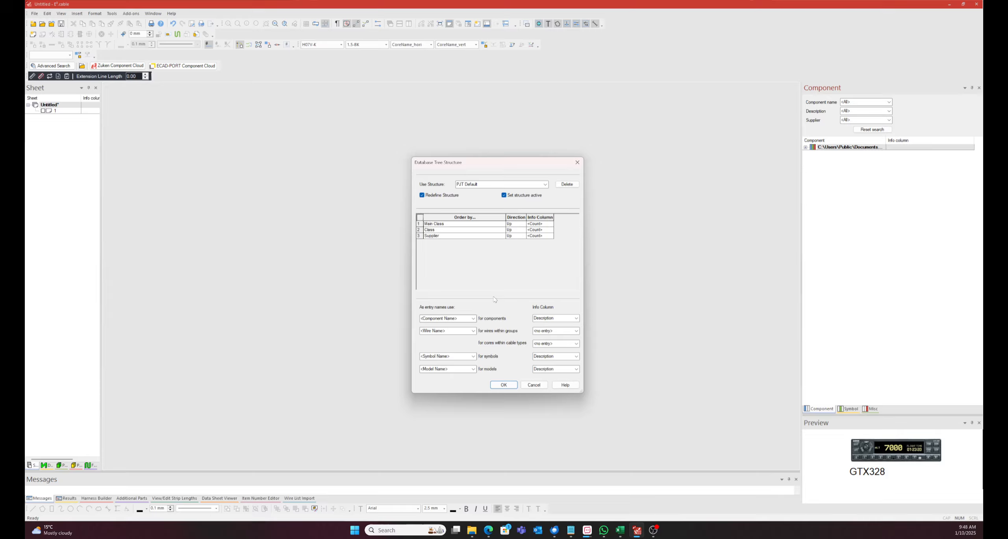
Step: Expand the component tree through Electric, Connector and AMP, and preview component 180901-0
{"action": "double_click", "coordinate": [831, 153]}
{"action": "scroll", "coordinate": [851, 275], "scroll_direction": "down", "scroll_amount": 1}
{"action": "double_click", "coordinate": [844, 286]}
{"action": "scroll", "coordinate": [858, 308], "scroll_direction": "down", "scroll_amount": 2}
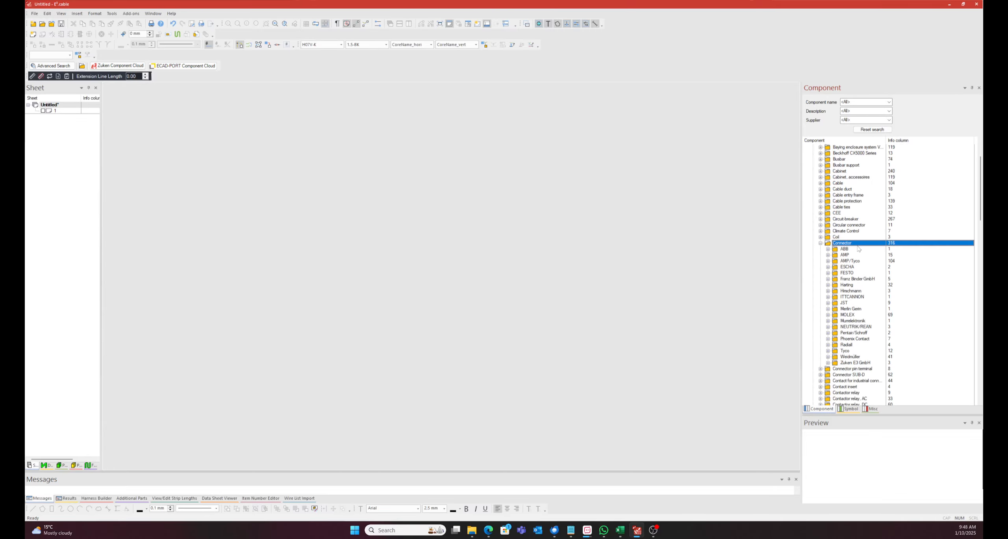
{"action": "double_click", "coordinate": [845, 256]}
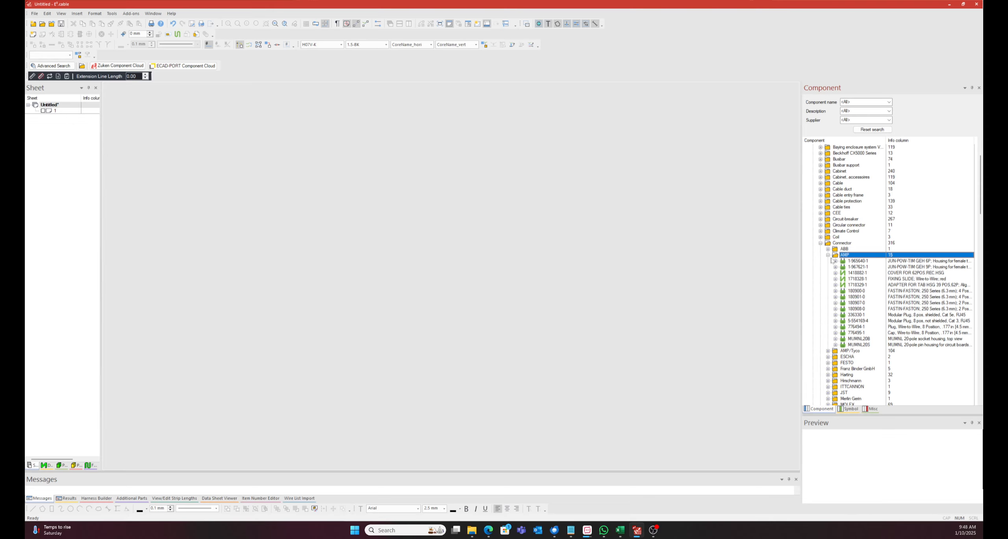
{"action": "left_click", "coordinate": [857, 296]}
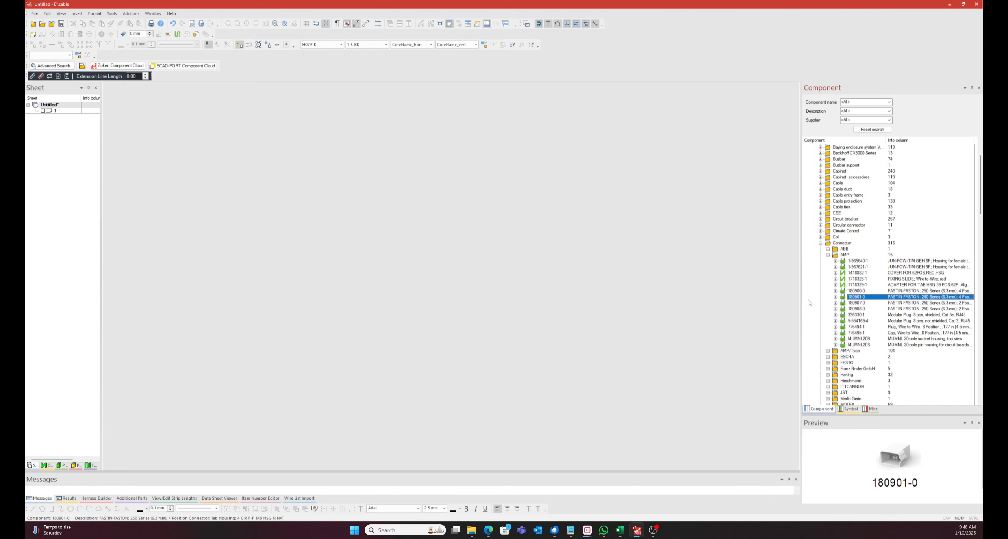
{"action": "left_click", "coordinate": [828, 255]}
{"action": "left_click", "coordinate": [828, 254]}
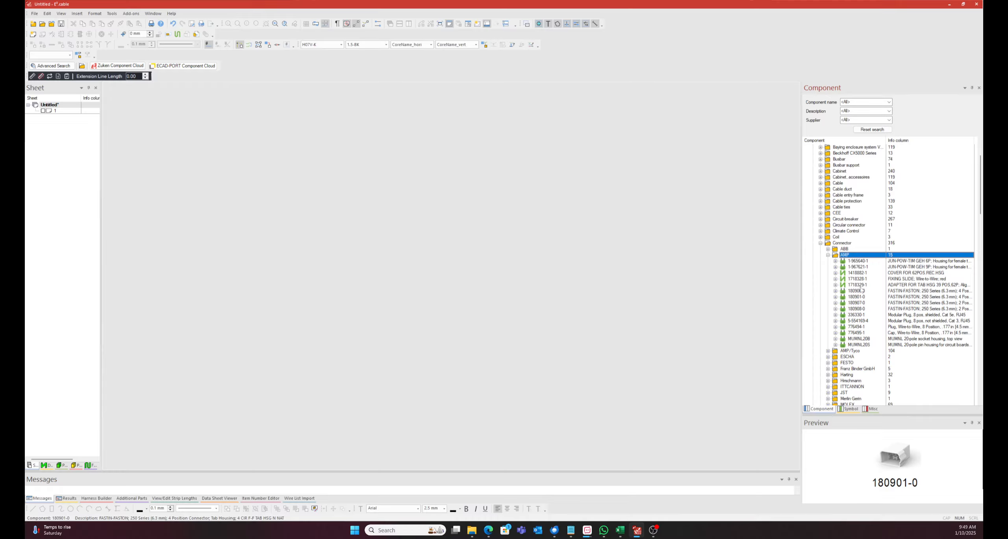
{"action": "scroll", "coordinate": [847, 184], "scroll_direction": "up", "scroll_amount": 3}
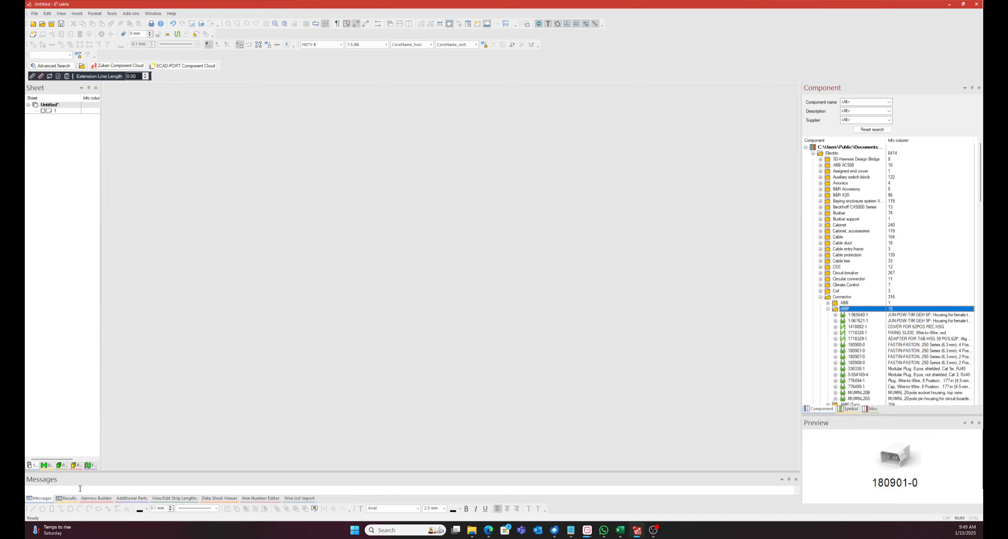
Step: Check the Results and Messages outputs and re-dock the Sheet panel at full height beside the Messages panel
{"action": "left_click", "coordinate": [60, 499]}
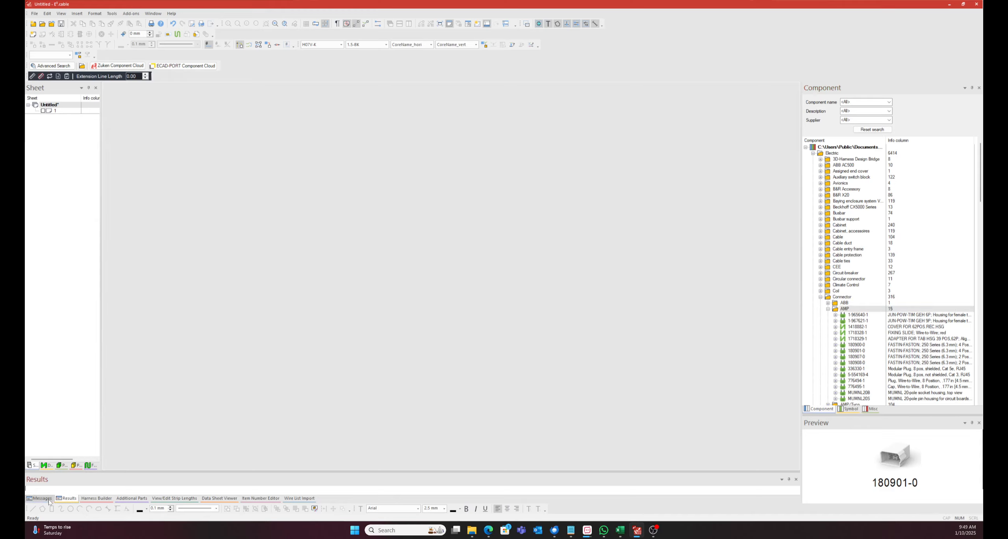
{"action": "left_click", "coordinate": [39, 498]}
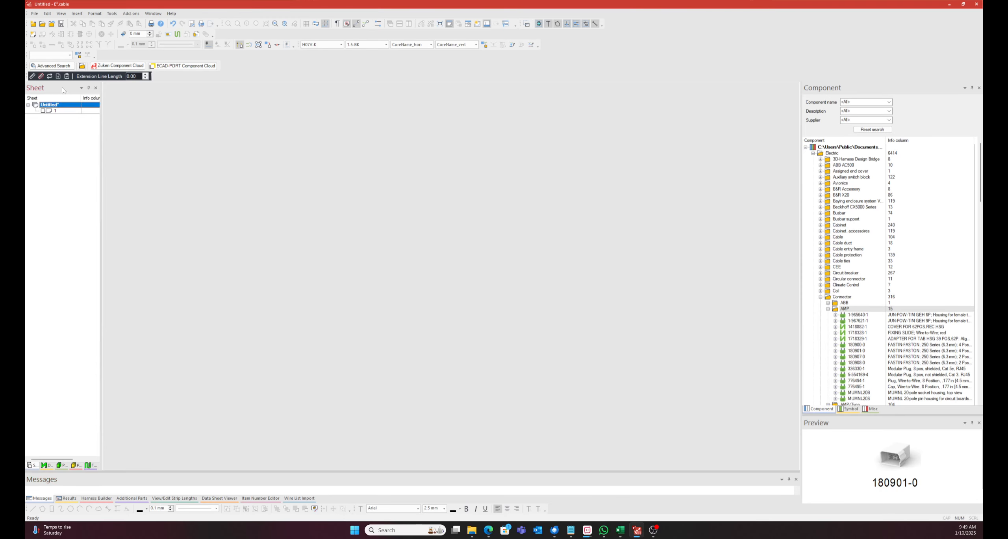
{"action": "left_click_drag", "start_coordinate": [64, 88], "coordinate": [38, 294]}
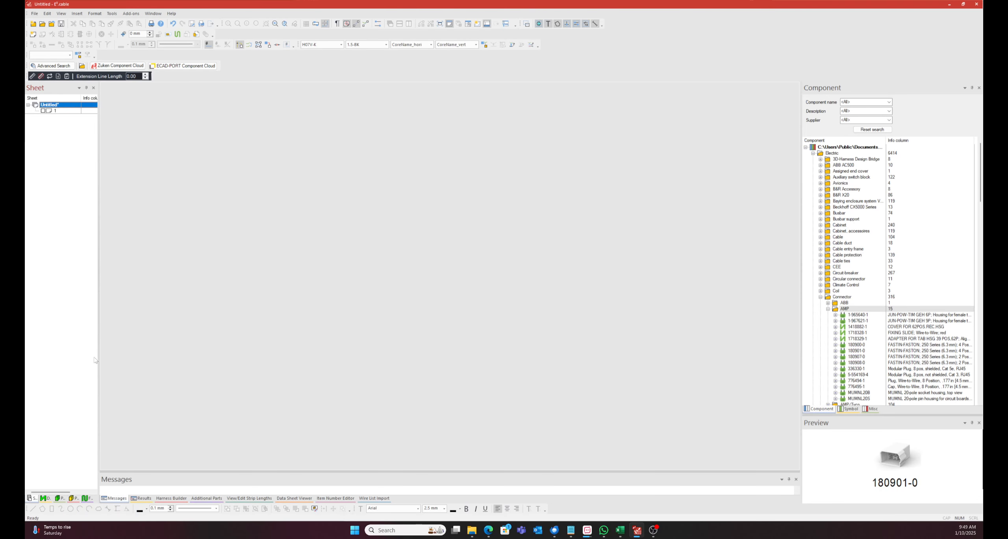
Step: Enlarge the Messages panel to show its log, set the output panels to auto-hide, and increase the height of the Results fly-out
{"action": "left_click_drag", "start_coordinate": [445, 472], "coordinate": [441, 452]}
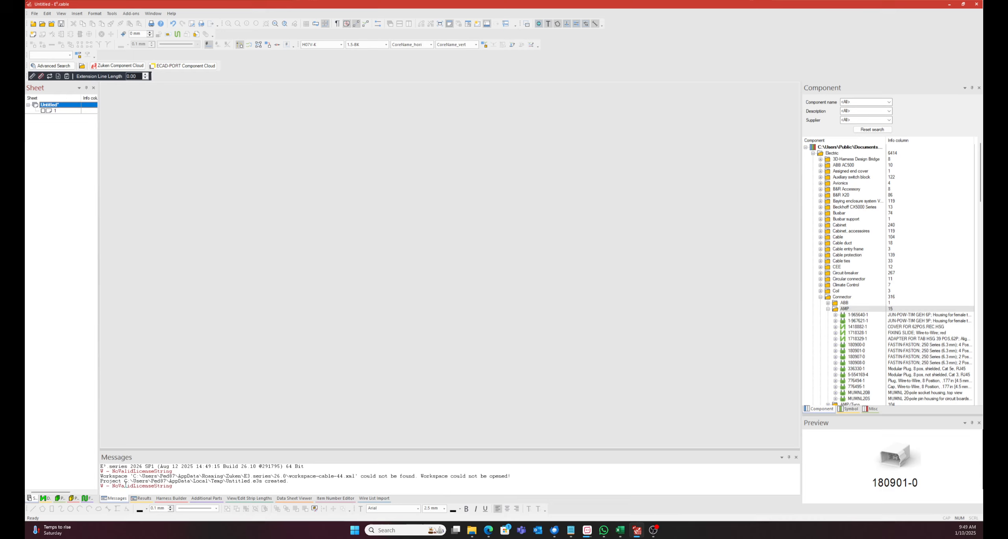
{"action": "left_click", "coordinate": [126, 480]}
{"action": "left_click", "coordinate": [789, 457]}
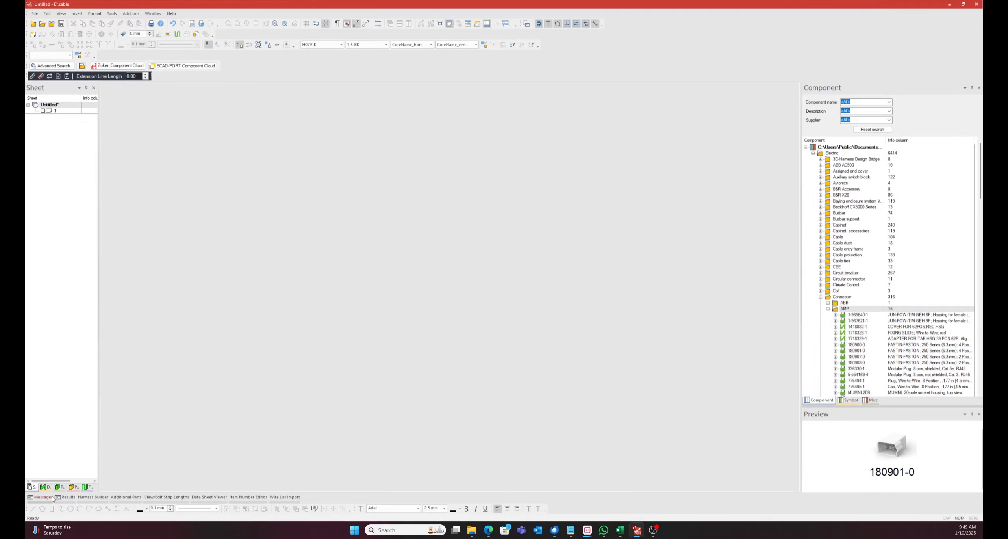
{"action": "mouse_move", "coordinate": [42, 498]}
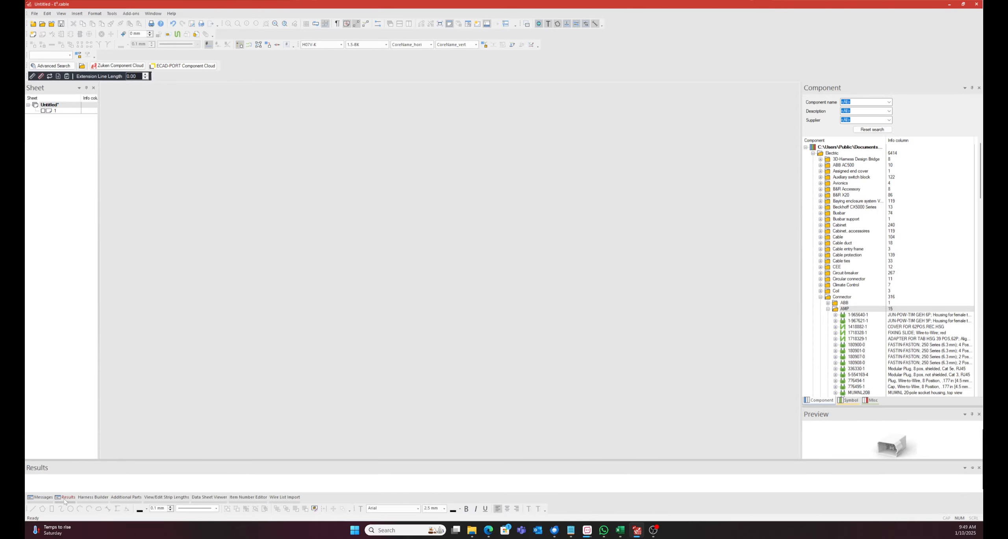
{"action": "left_click_drag", "start_coordinate": [91, 460], "coordinate": [90, 424]}
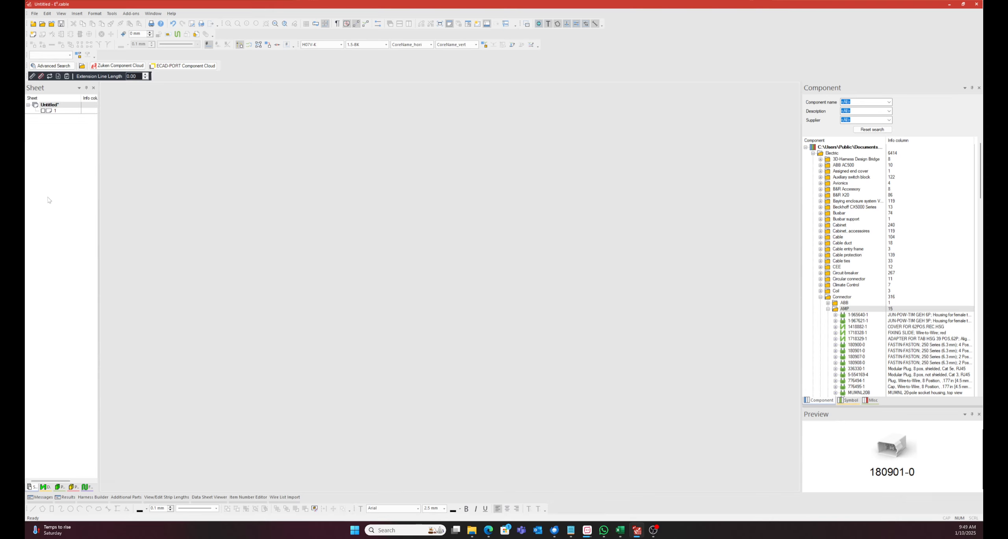
Step: Widen the Sheet panel and look through the Devices and Formboard trees before returning to the Sheet tree
{"action": "left_click_drag", "start_coordinate": [99, 111], "coordinate": [118, 110]}
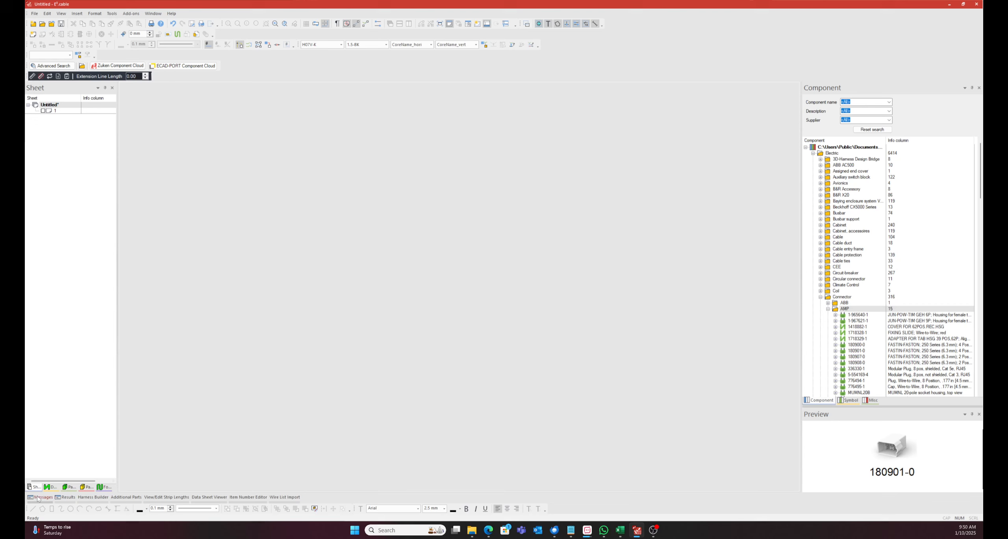
{"action": "left_click", "coordinate": [51, 487]}
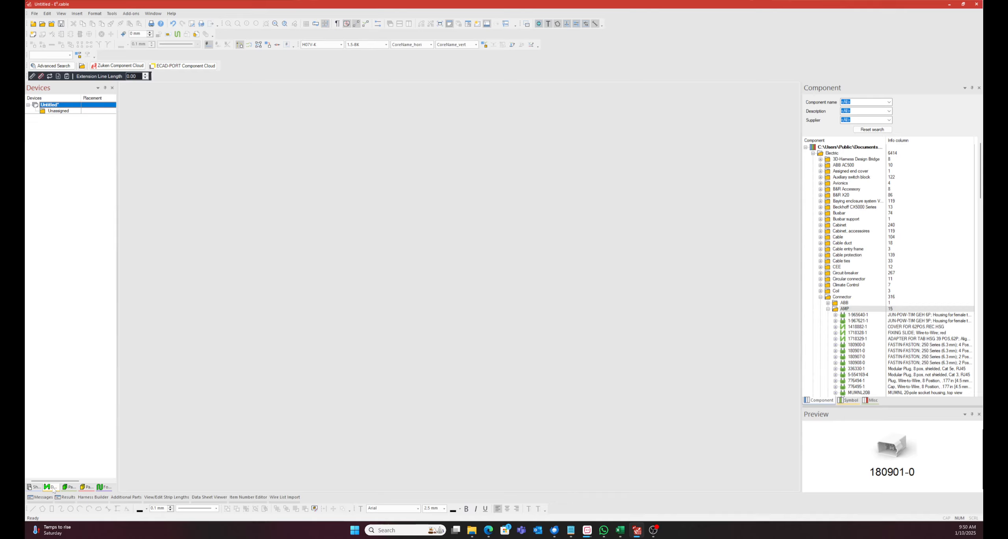
{"action": "left_click", "coordinate": [83, 488]}
{"action": "left_click", "coordinate": [105, 487]}
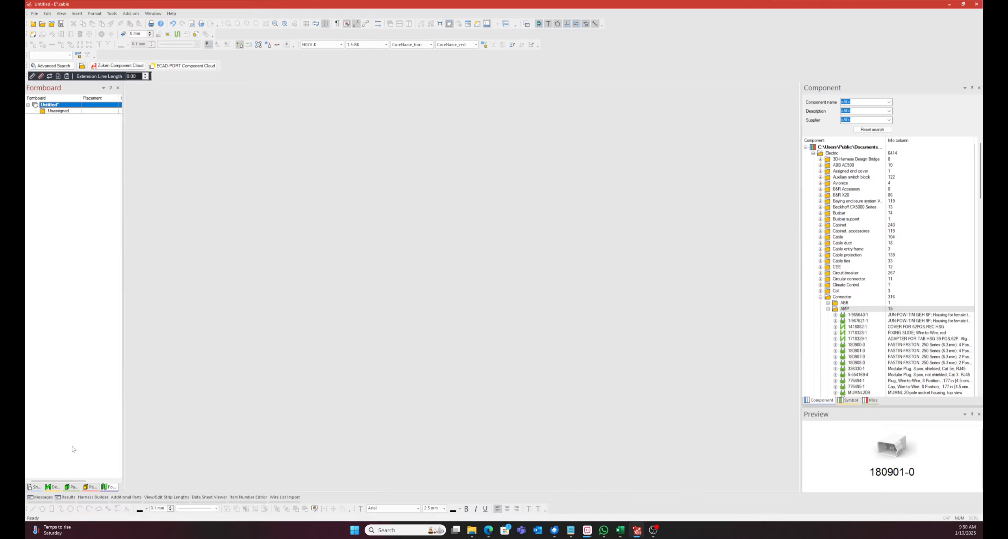
{"action": "left_click", "coordinate": [35, 487]}
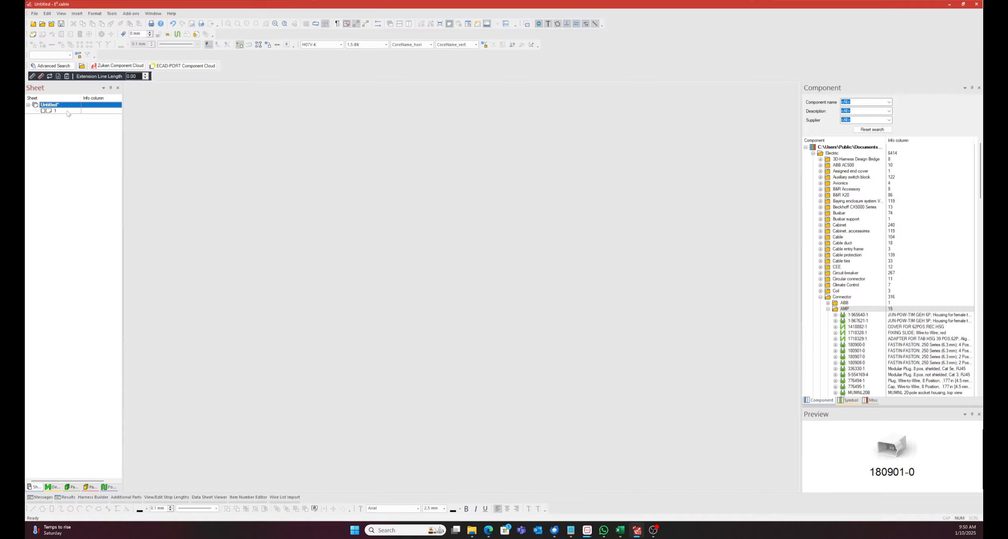
Step: Review the Sheet tree's sorting properties and keep Sort by with Document Type ascending as the first key
{"action": "right_click", "coordinate": [46, 105]}
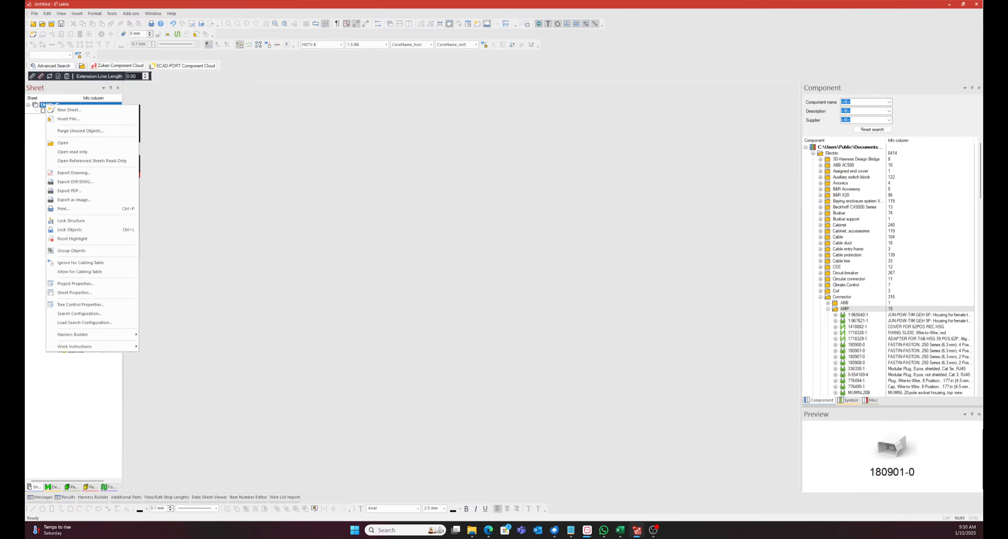
{"action": "left_click", "coordinate": [83, 306]}
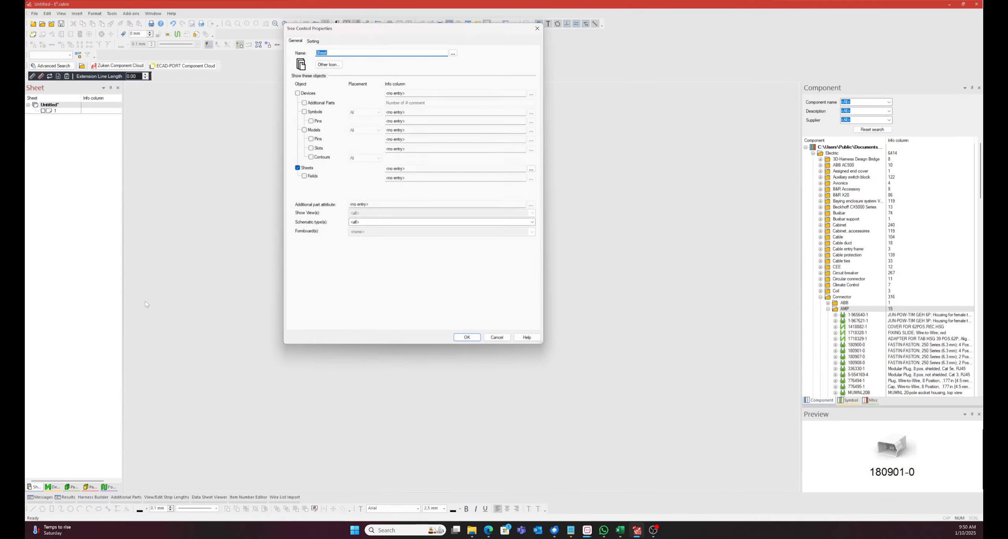
{"action": "left_click", "coordinate": [313, 40]}
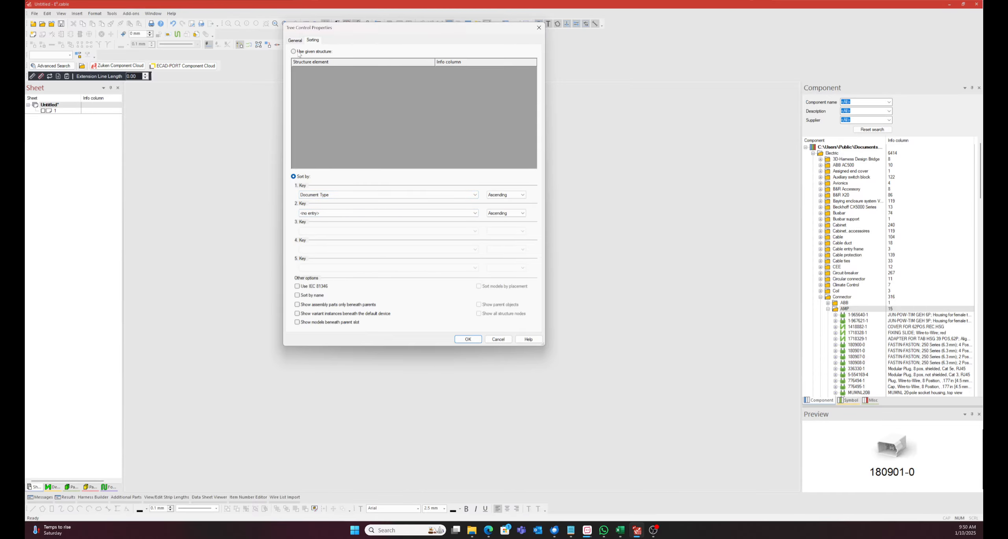
{"action": "left_click", "coordinate": [295, 51]}
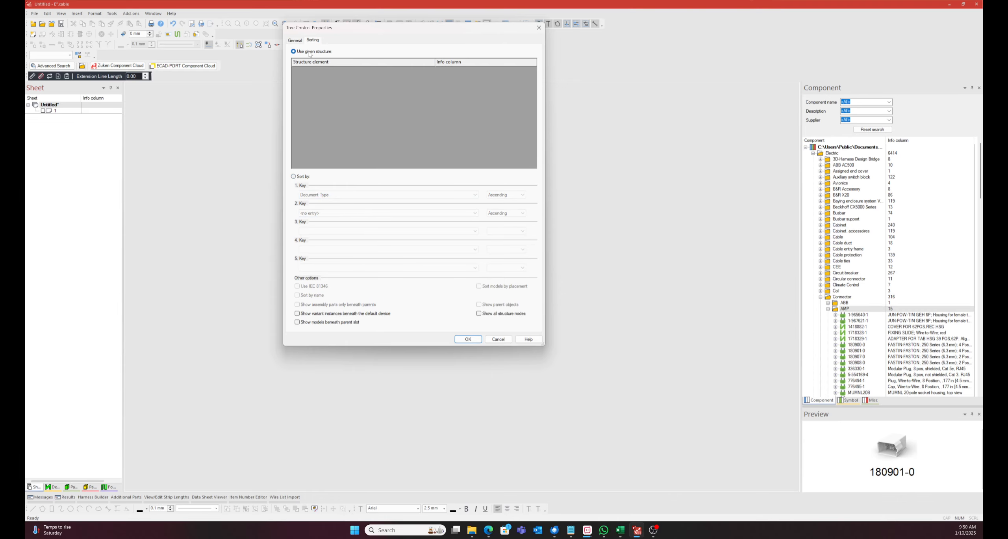
{"action": "left_click", "coordinate": [294, 177]}
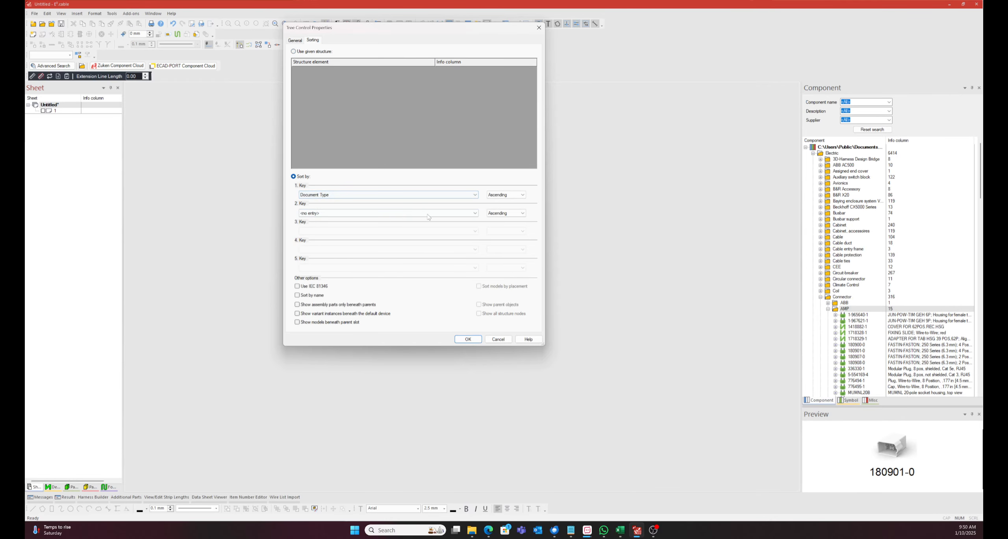
{"action": "left_click", "coordinate": [467, 339]}
Step: Add a Document Type attribute with the entry Schematic to the properties of sheet 1
{"action": "right_click", "coordinate": [55, 111]}
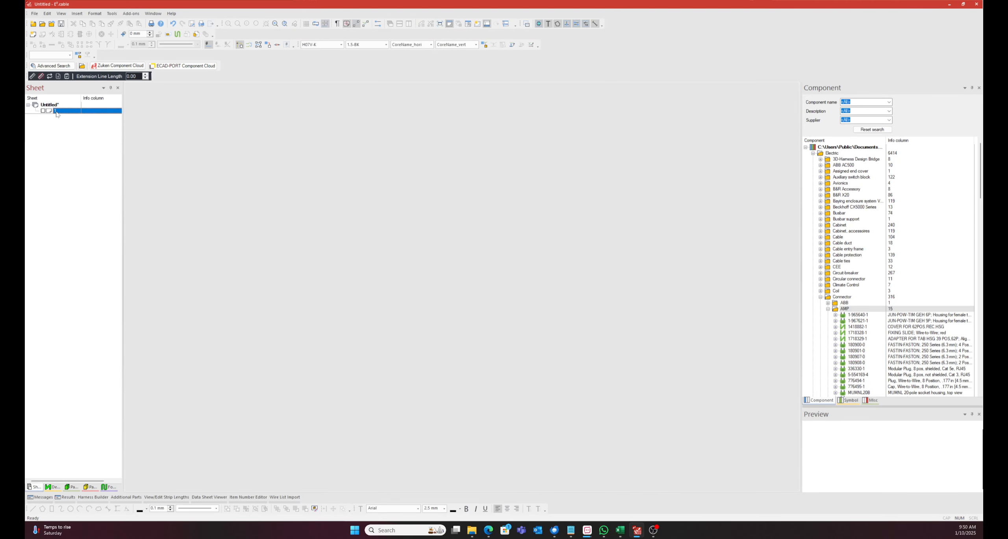
{"action": "left_click", "coordinate": [89, 323]}
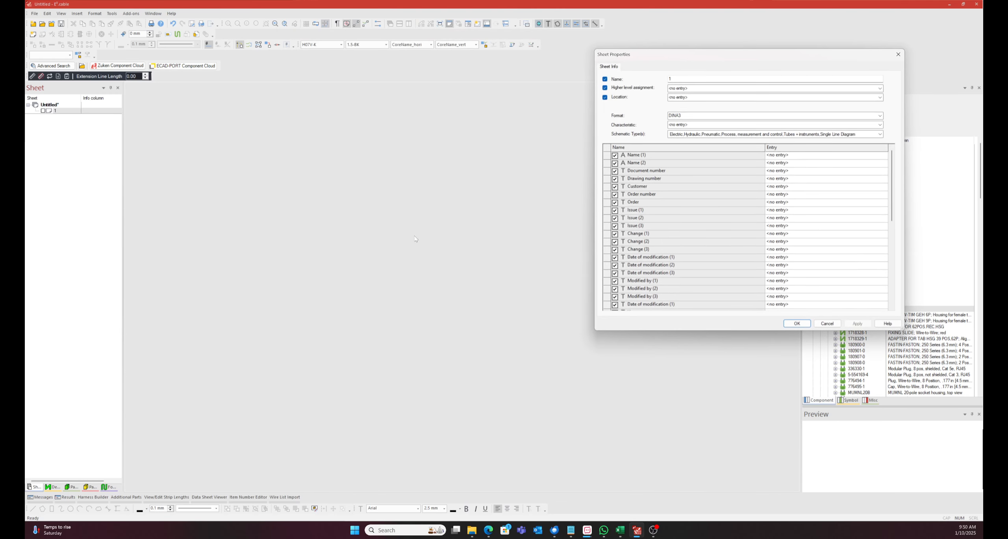
{"action": "scroll", "coordinate": [663, 187], "scroll_direction": "down", "scroll_amount": 1}
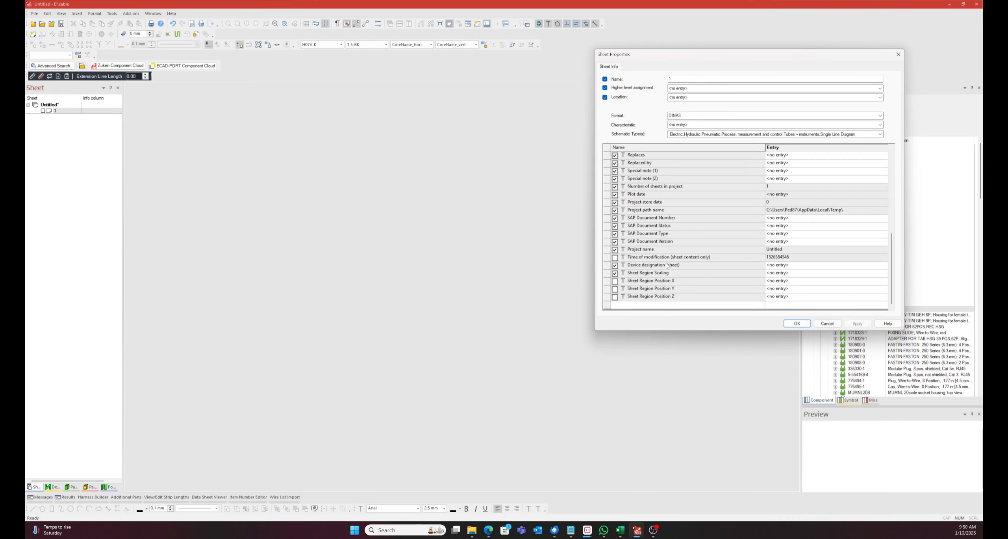
{"action": "left_click", "coordinate": [659, 305]}
{"action": "type", "text": "Document Type"}
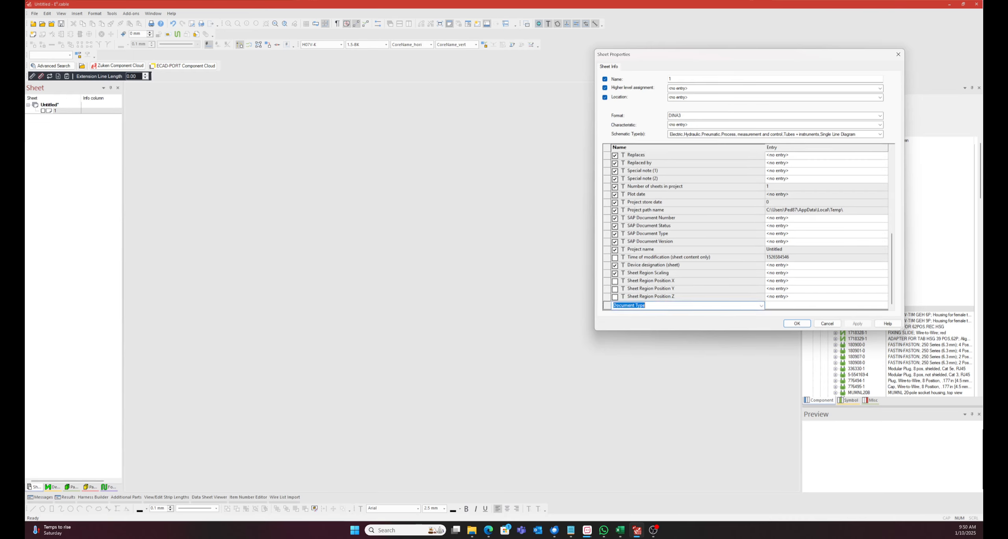
{"action": "key", "text": "Tab"}
{"action": "type", "text": "Sch"}
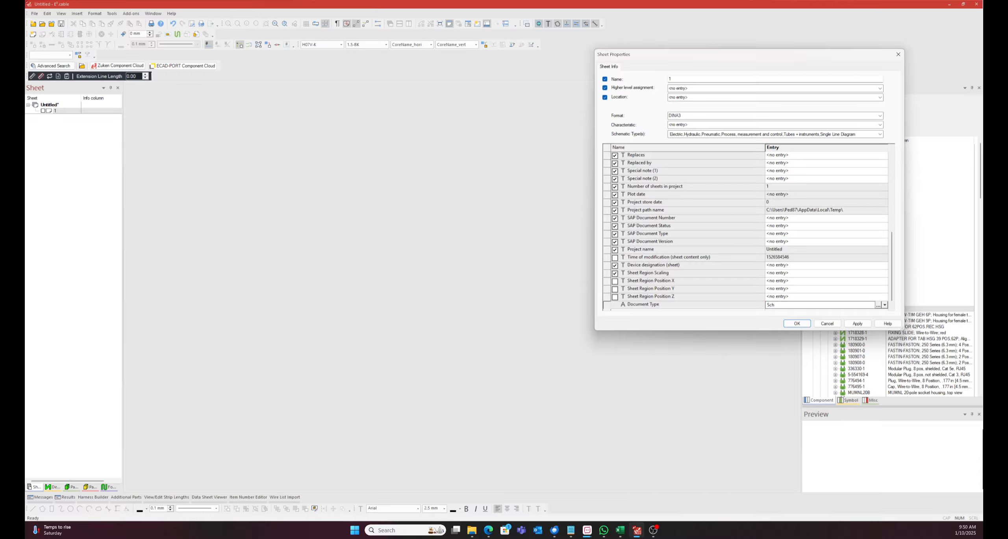
{"action": "type", "text": "ematic"}
{"action": "key", "text": "Return"}
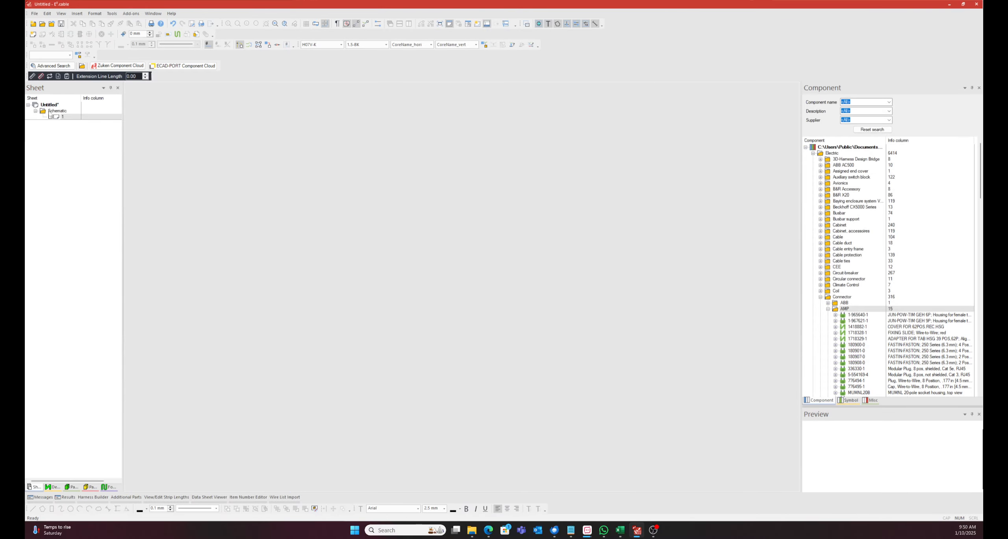
Step: Insert a new DINA3 sheet of type Schematic after sheet 1
{"action": "right_click", "coordinate": [62, 118]}
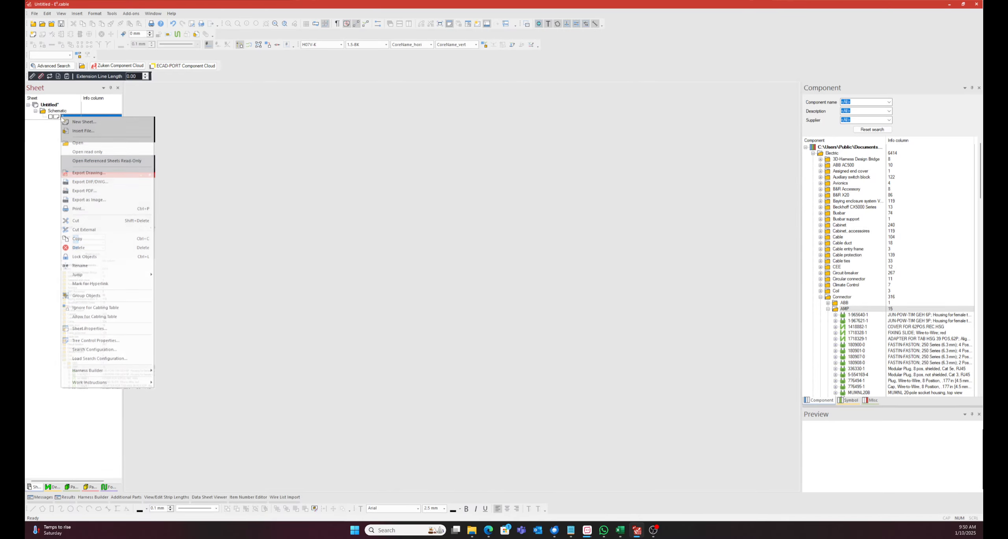
{"action": "left_click", "coordinate": [75, 123]}
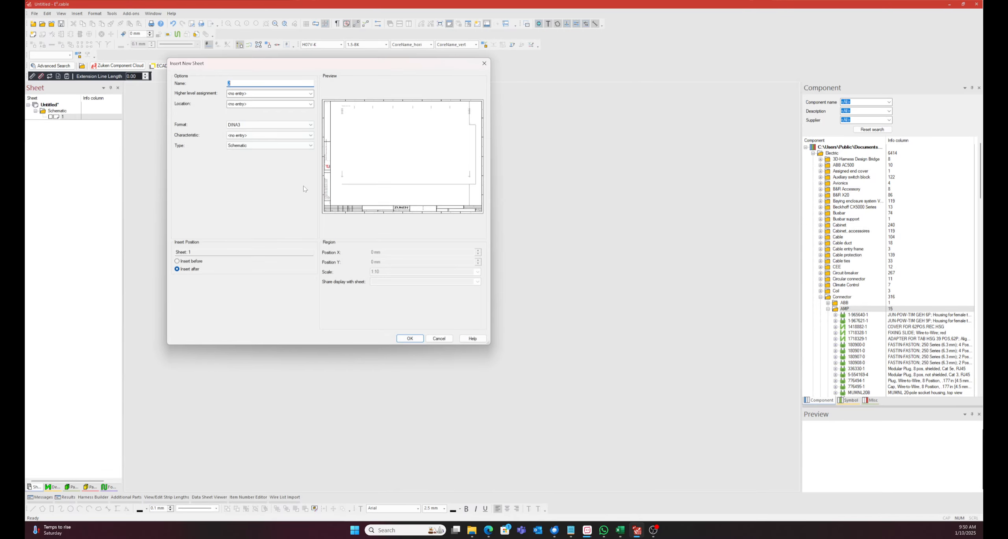
{"action": "left_click", "coordinate": [410, 338]}
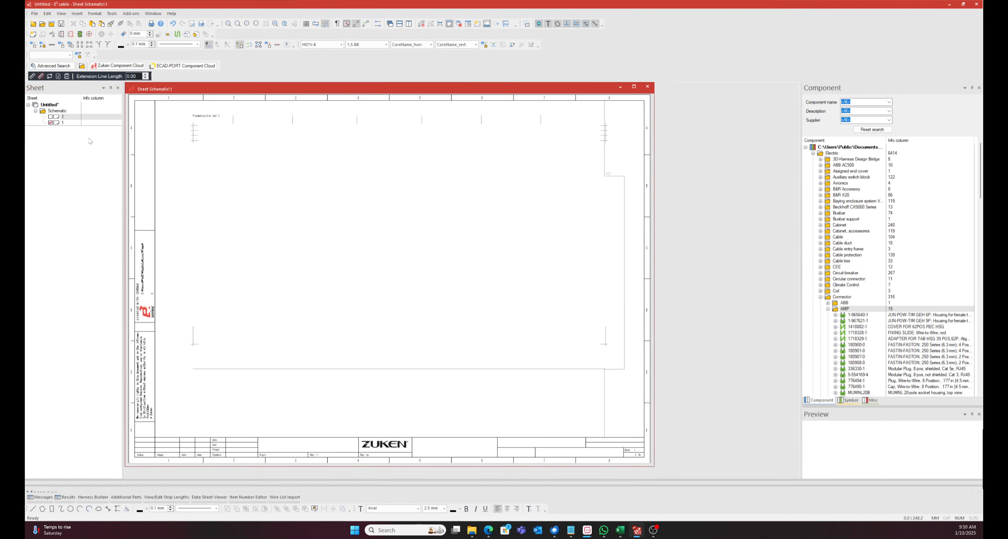
Step: Set the new sheet's Document Type attribute to Harness Drawings
{"action": "right_click", "coordinate": [62, 122]}
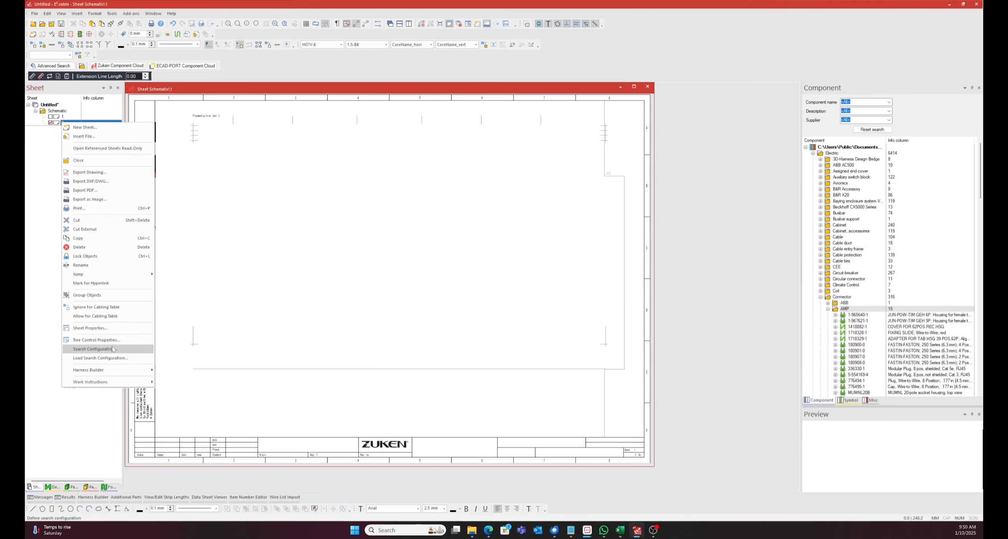
{"action": "left_click", "coordinate": [90, 328]}
{"action": "left_click", "coordinate": [720, 154]}
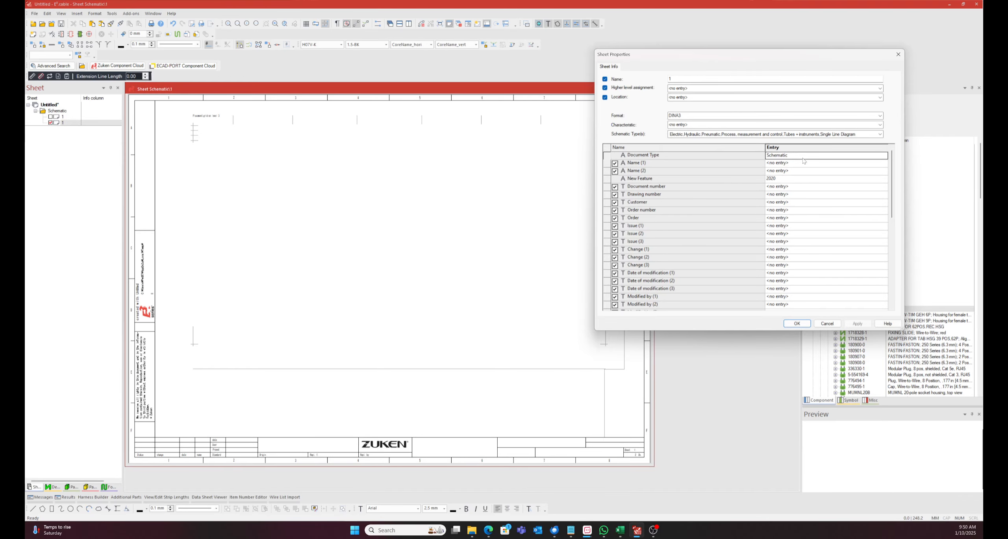
{"action": "type", "text": "harne"}
{"action": "key", "text": "BackSpace"}
{"action": "key", "text": "BackSpace"}
{"action": "key", "text": "BackSpace"}
{"action": "key", "text": "BackSpace"}
{"action": "key", "text": "BackSpace"}
{"action": "key", "text": "BackSpace"}
{"action": "type", "text": "Harness Drawing"}
{"action": "key", "text": "Return"}
{"action": "key", "text": "Return"}
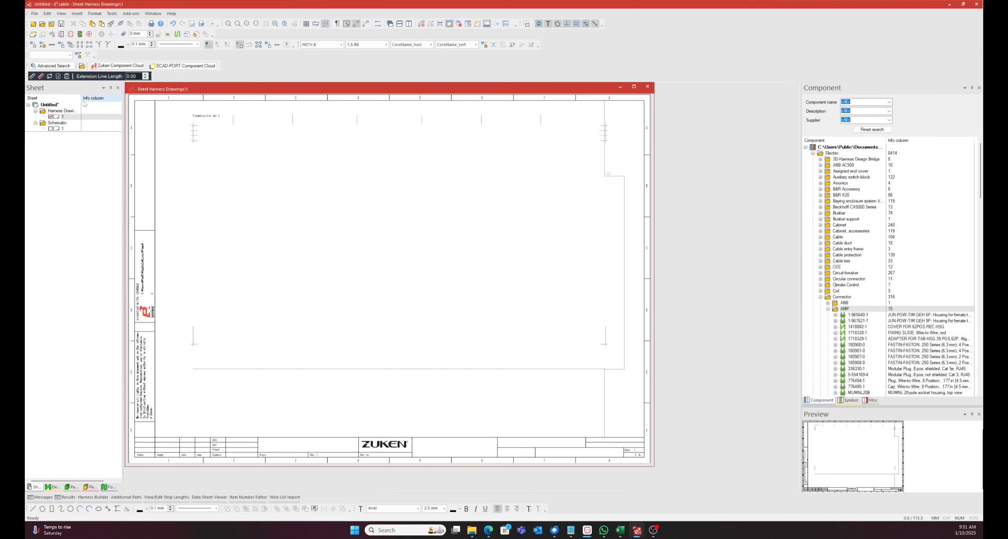
Step: Widen the Sheet tree's name column and maximize the harness drawing sheet's window
{"action": "left_click_drag", "start_coordinate": [81, 98], "coordinate": [91, 98]}
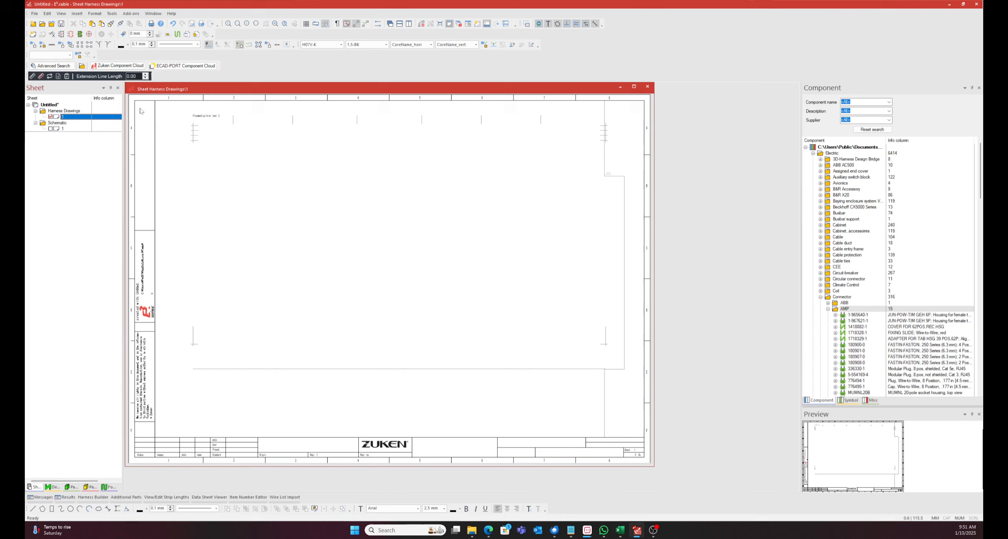
{"action": "left_click", "coordinate": [634, 86]}
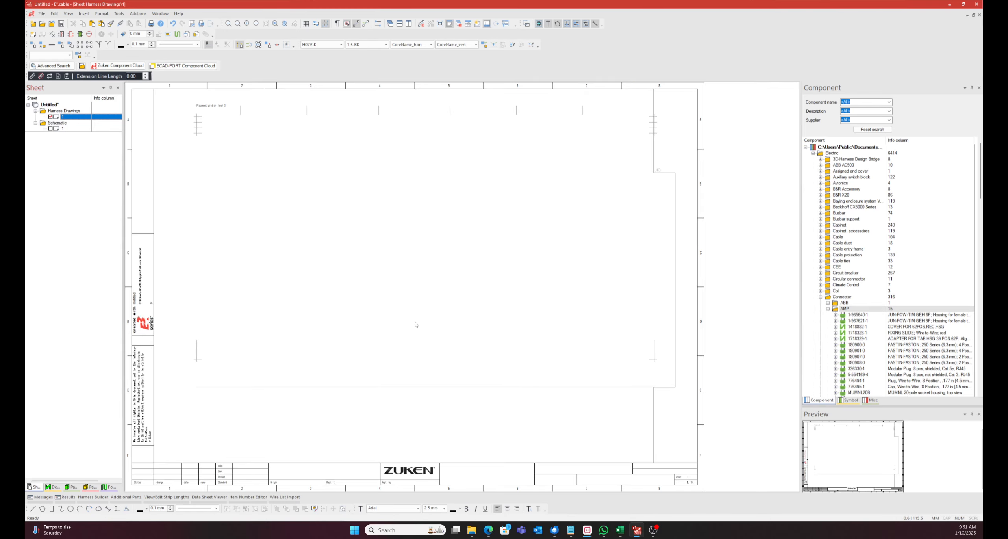
Step: Set the Document Type attribute of the schematic sheet to 1.Schematics
{"action": "right_click", "coordinate": [62, 128]}
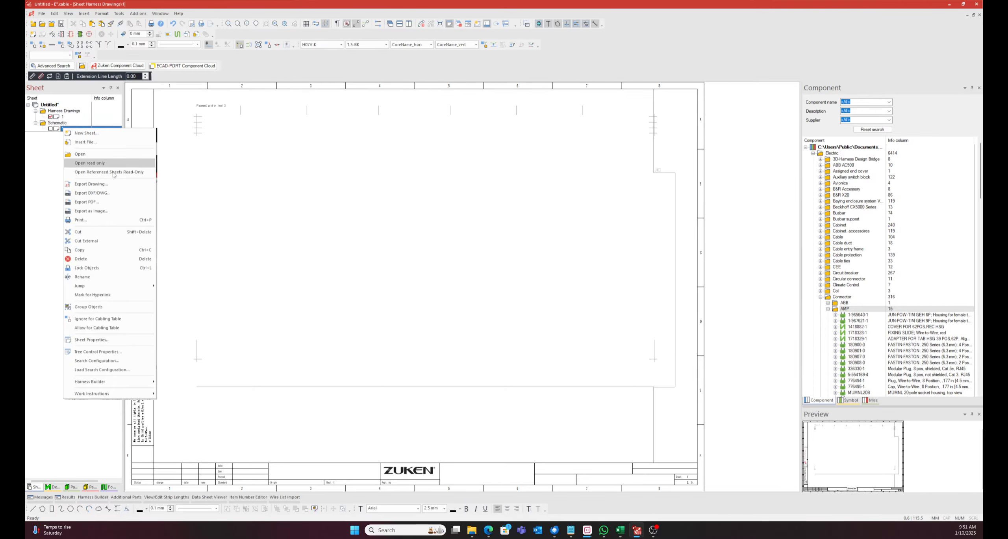
{"action": "left_click", "coordinate": [91, 340]}
{"action": "left_click", "coordinate": [772, 157]}
{"action": "type", "text": "1.Schematics"}
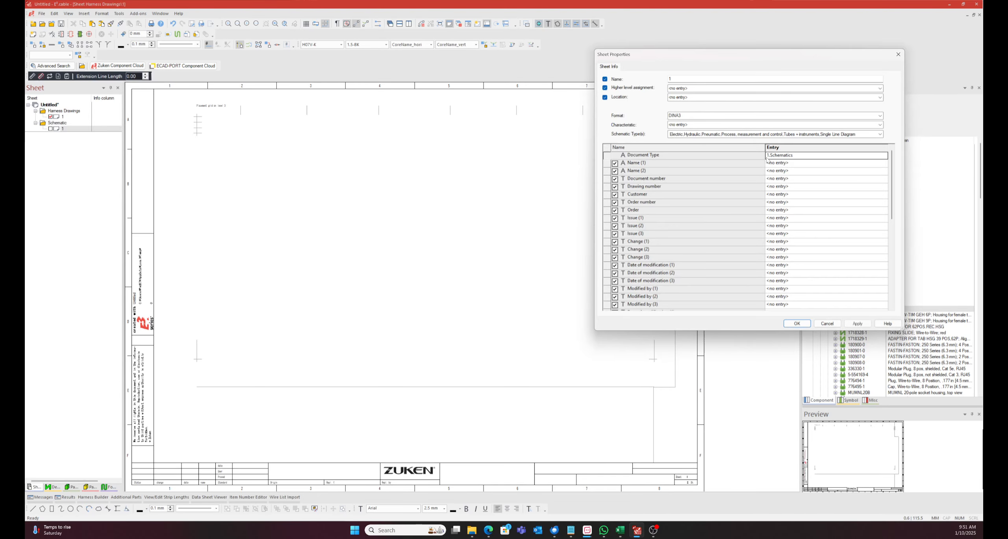
{"action": "key", "text": "Return"}
Step: Set the harness drawing sheet's Document Type attribute to 2.Harness Drawings and open the sheet under 1.Schematics
{"action": "right_click", "coordinate": [65, 129]}
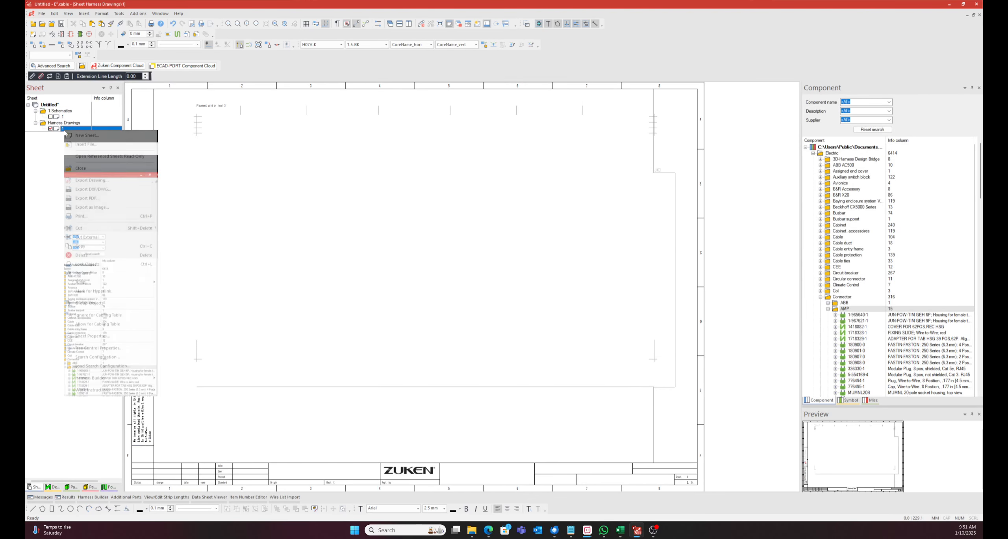
{"action": "left_click", "coordinate": [90, 336]}
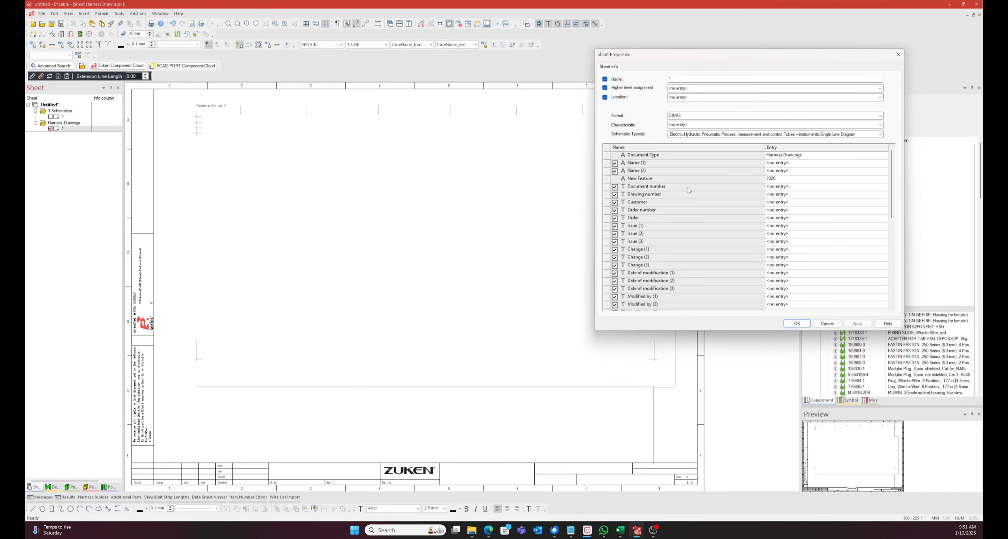
{"action": "left_click", "coordinate": [767, 156]}
{"action": "type", "text": "2."}
{"action": "key", "text": "Return"}
{"action": "key", "text": "Return"}
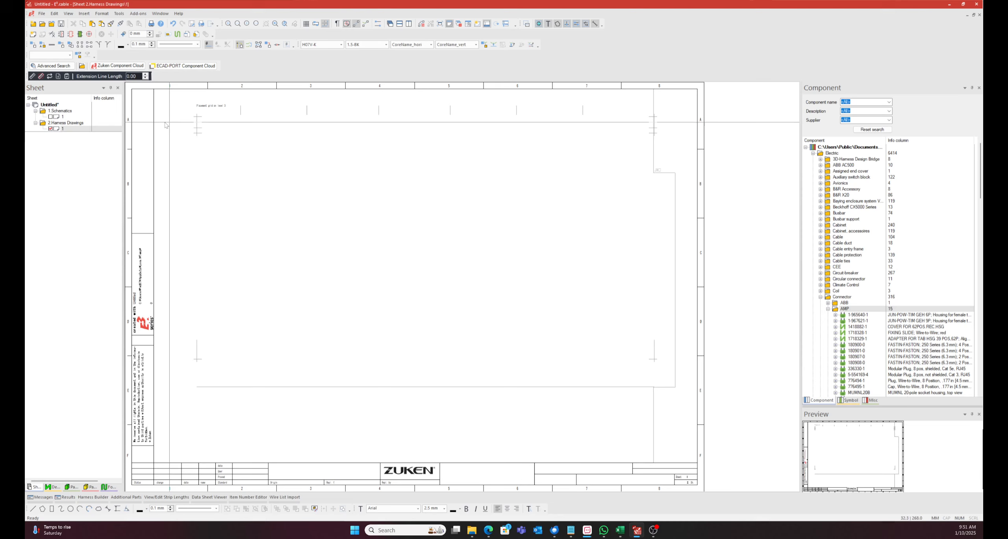
{"action": "double_click", "coordinate": [58, 117]}
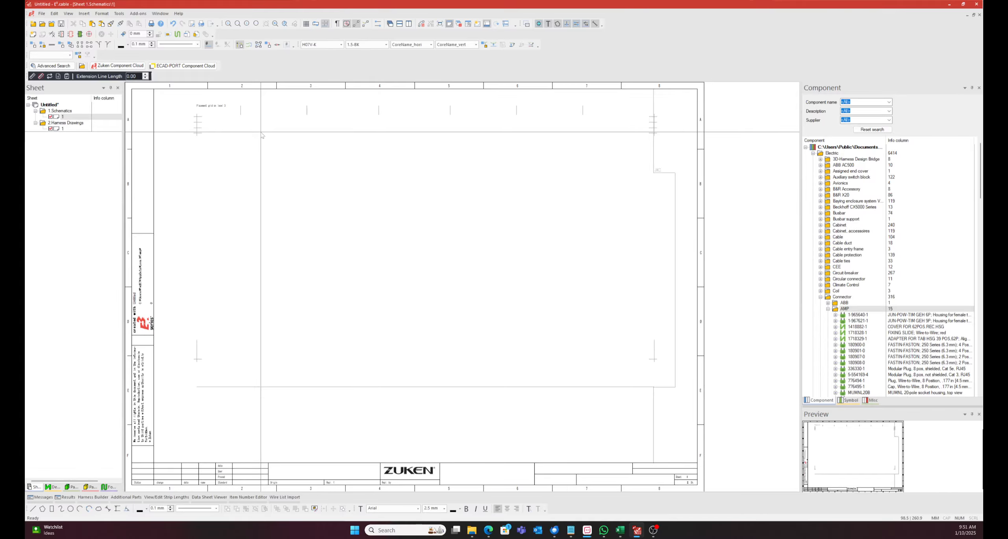
{"action": "left_click", "coordinate": [57, 117]}
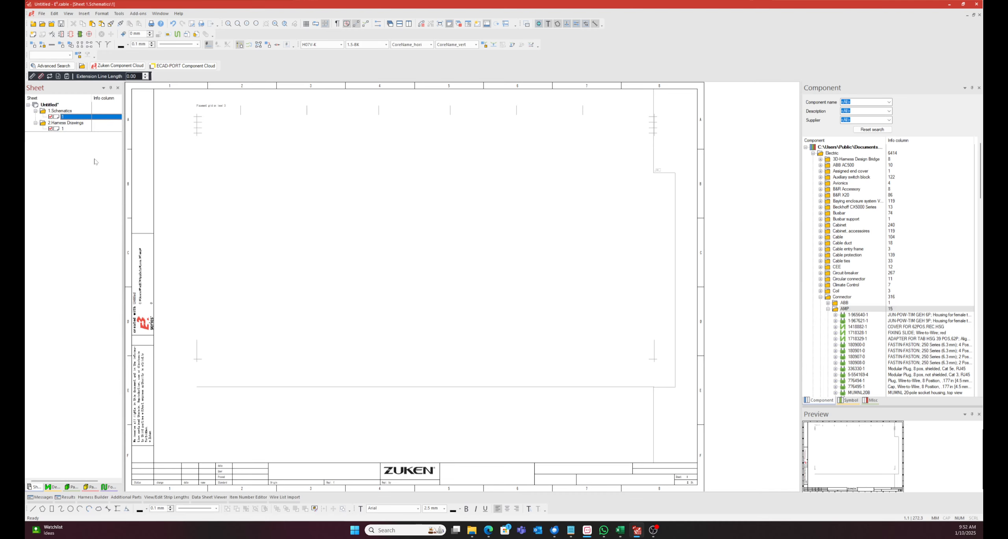
Step: Open the project properties and browse for a structure template file in the public documents folder Zuken > E3.series_2026
{"action": "right_click", "coordinate": [50, 104]}
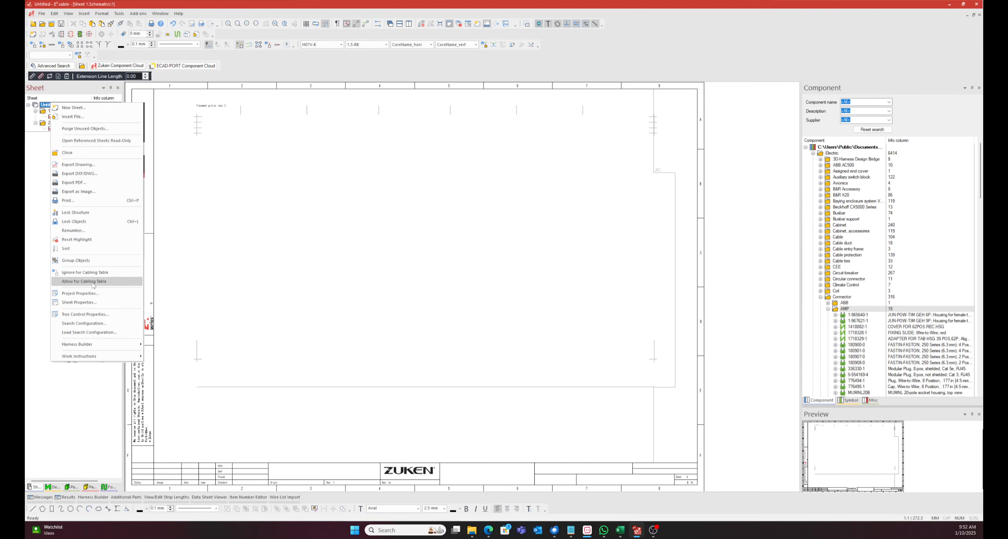
{"action": "left_click", "coordinate": [93, 293]}
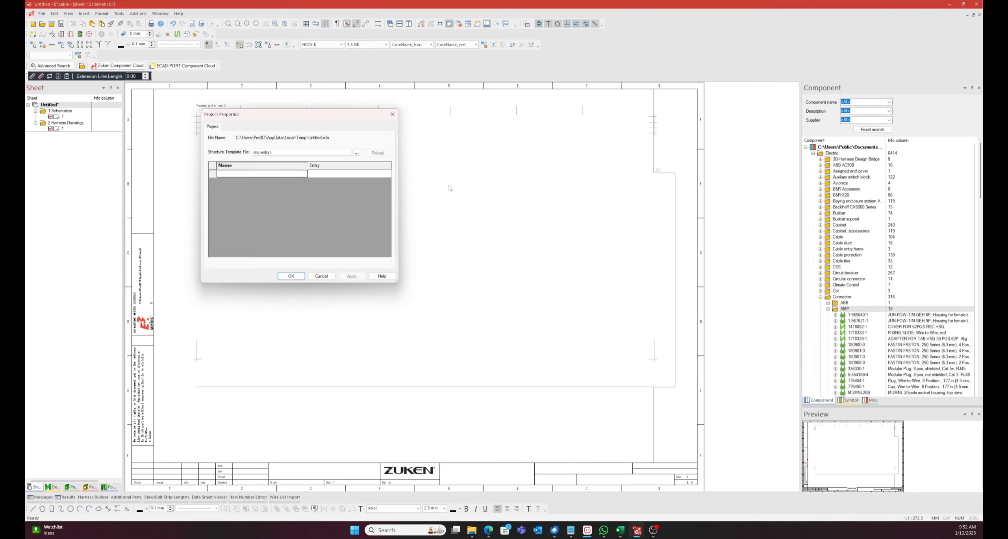
{"action": "left_click", "coordinate": [357, 153]}
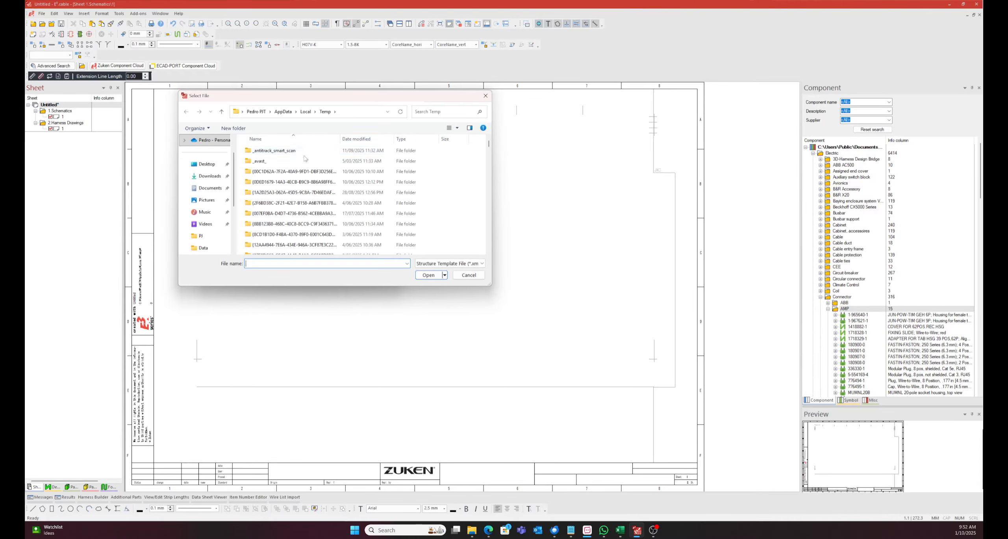
{"action": "left_click", "coordinate": [485, 96]}
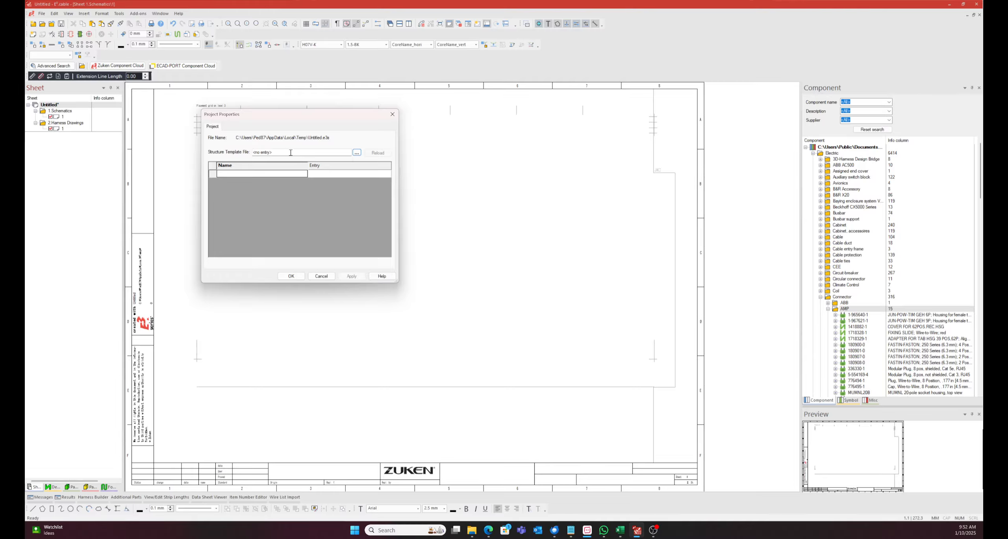
{"action": "left_click", "coordinate": [357, 153]}
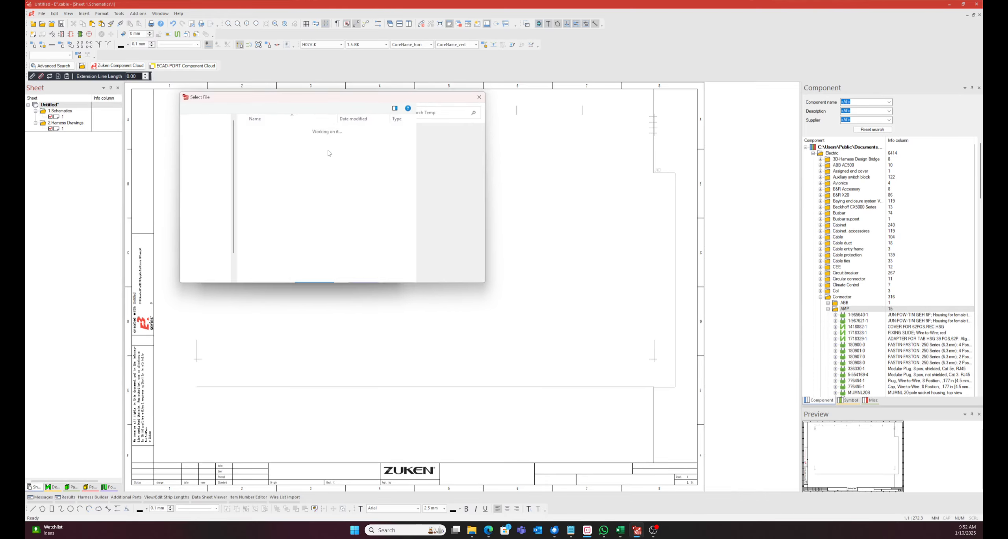
{"action": "left_click", "coordinate": [210, 223]}
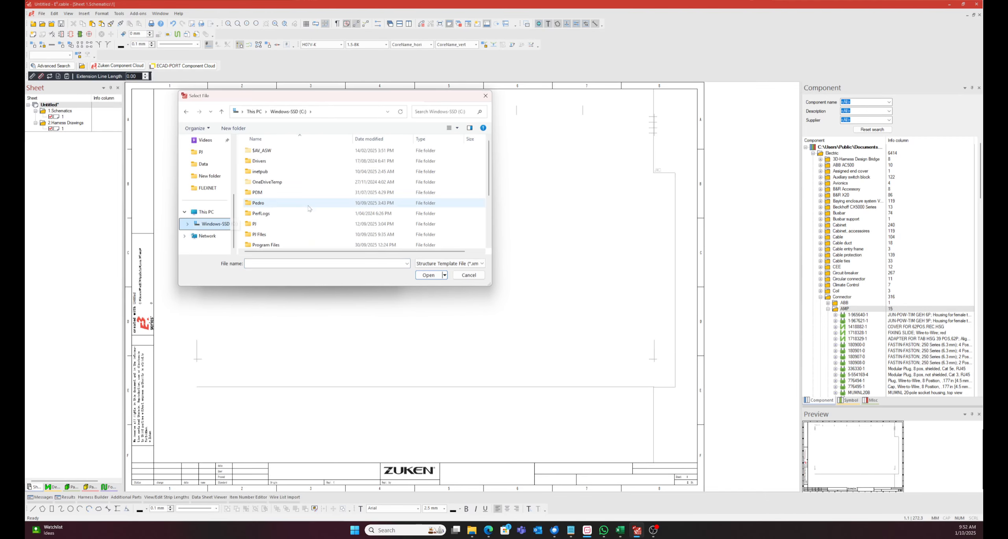
{"action": "scroll", "coordinate": [269, 230], "scroll_direction": "down", "scroll_amount": 3}
{"action": "double_click", "coordinate": [258, 201]}
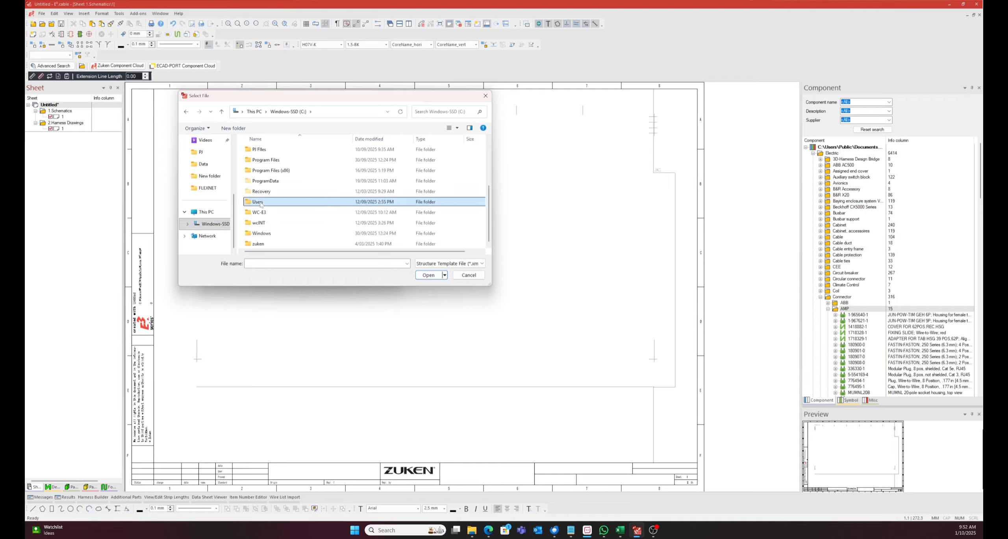
{"action": "double_click", "coordinate": [260, 192]}
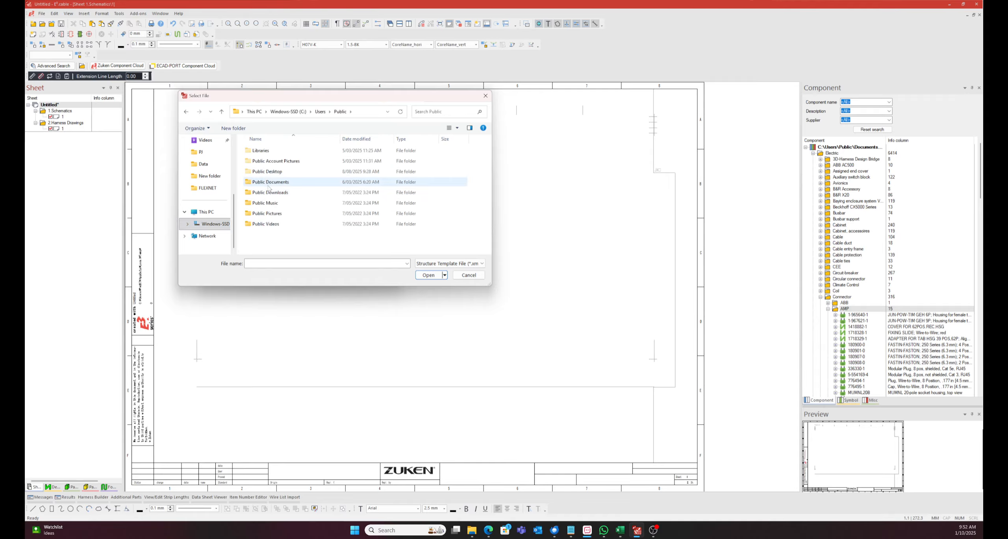
{"action": "double_click", "coordinate": [267, 182]}
{"action": "left_click", "coordinate": [264, 164]}
{"action": "double_click", "coordinate": [264, 161]}
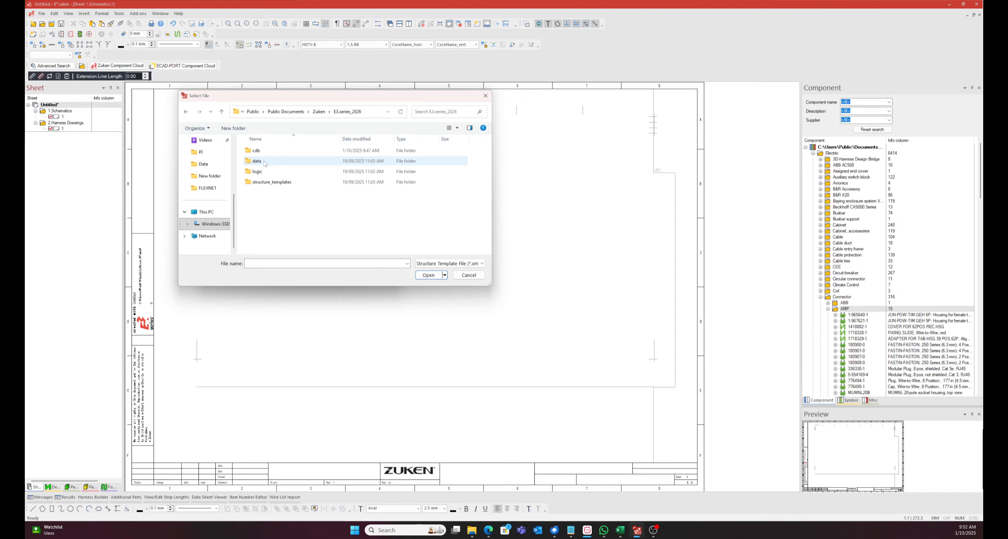
{"action": "double_click", "coordinate": [265, 162]}
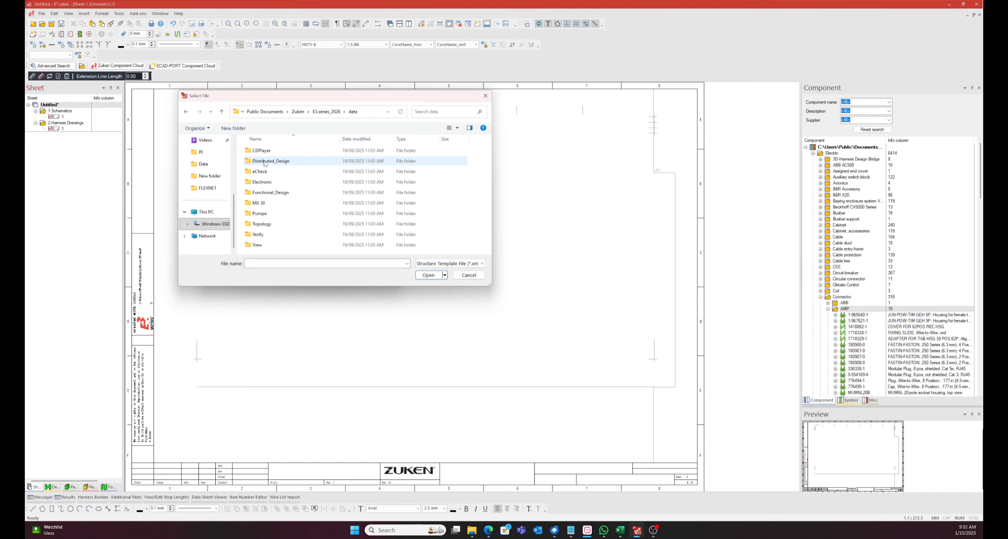
{"action": "double_click", "coordinate": [260, 213]}
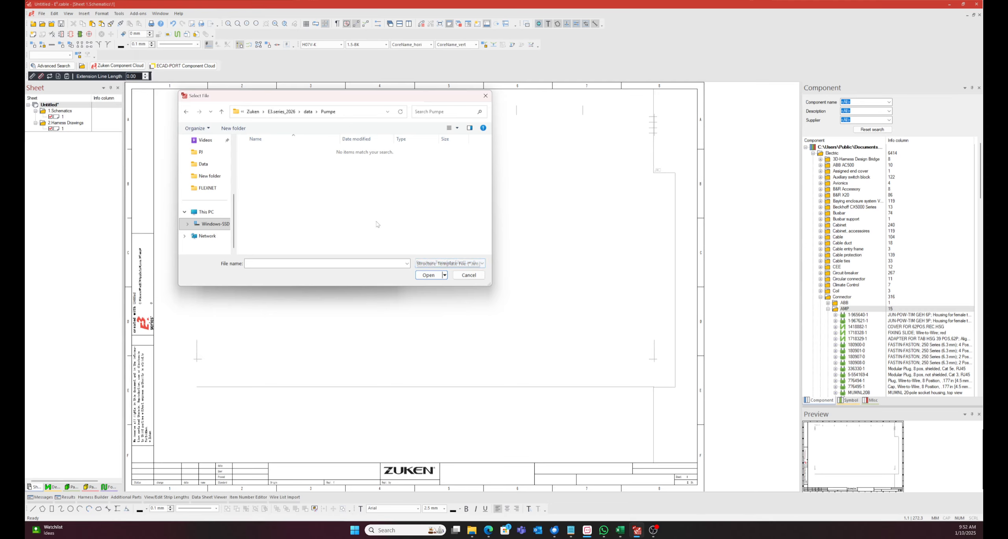
{"action": "key", "text": "alt+Left"}
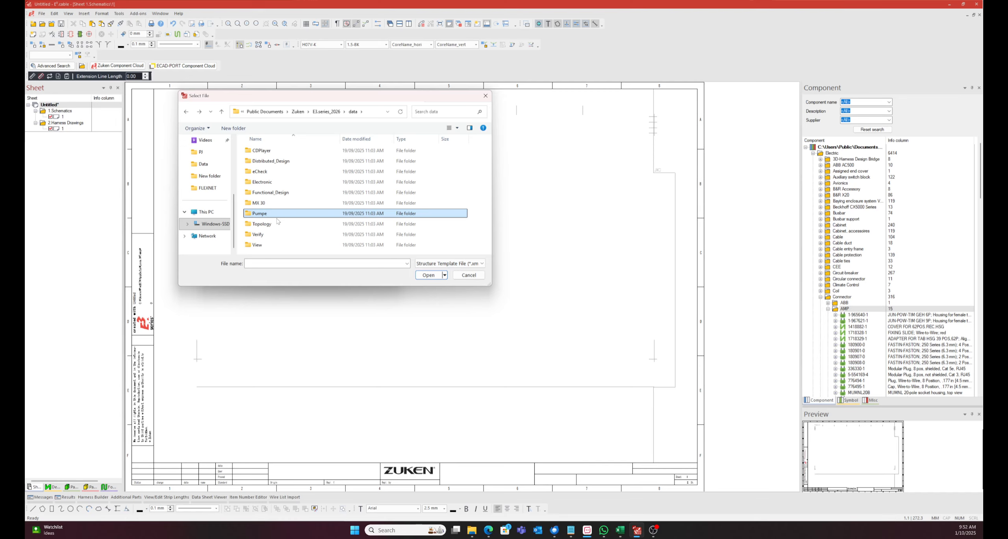
{"action": "key", "text": "alt+Up"}
Step: Assign Classic.xml from the structure_templates folder as the project's structure template file
{"action": "double_click", "coordinate": [264, 182]}
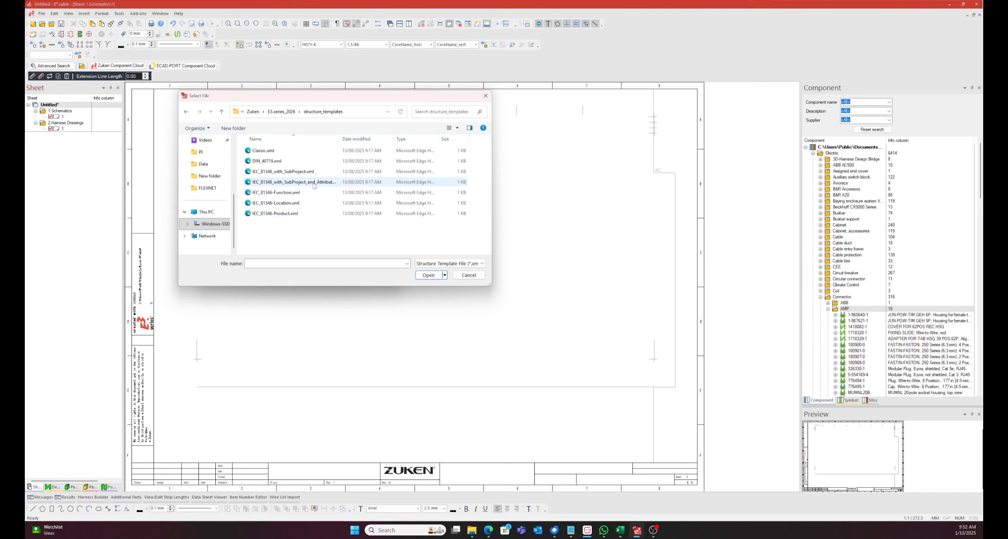
{"action": "left_click", "coordinate": [277, 153]}
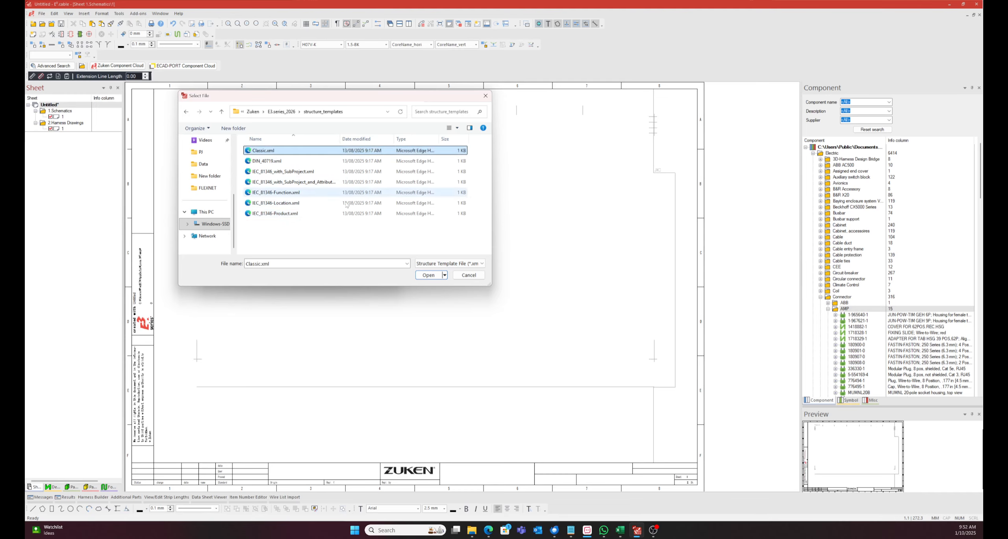
{"action": "left_click", "coordinate": [429, 275]}
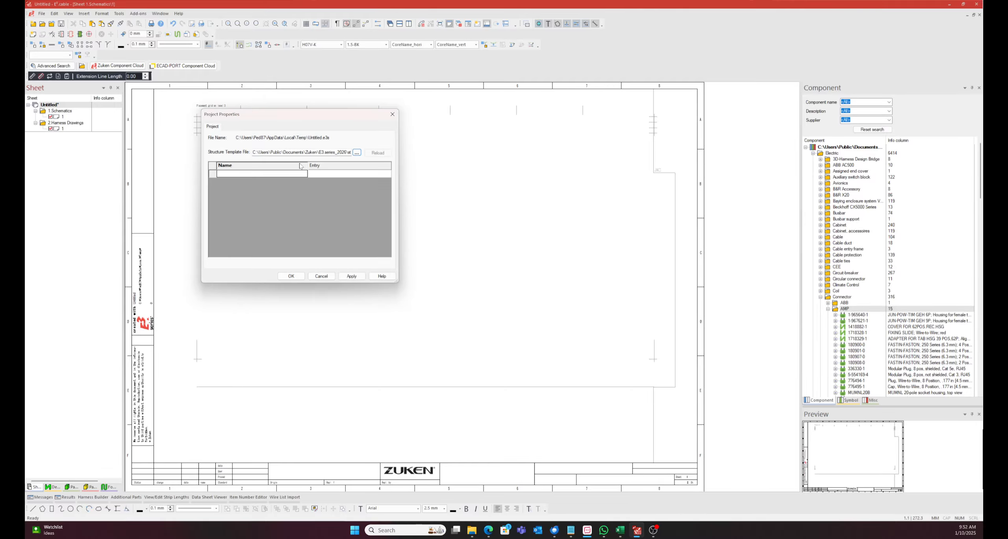
{"action": "left_click", "coordinate": [291, 276]}
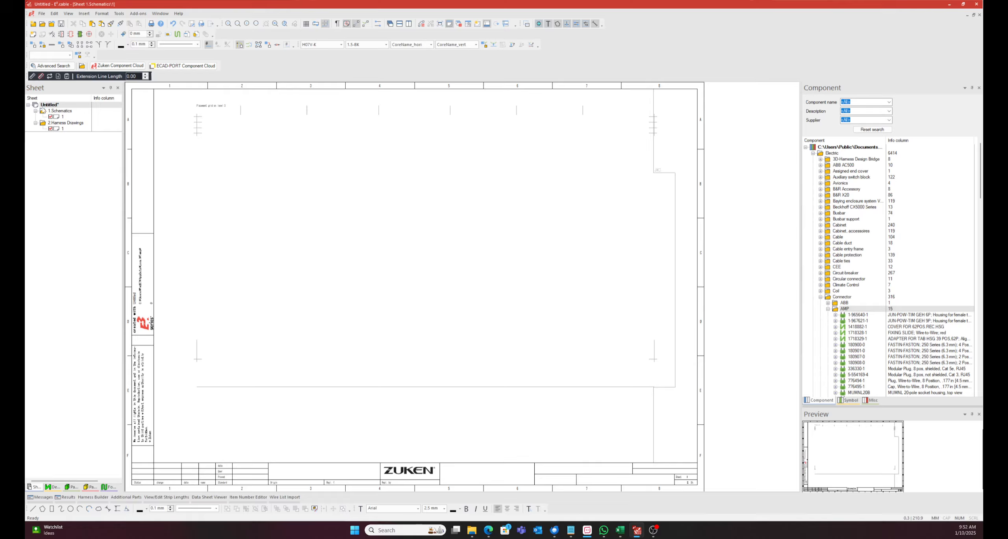
Step: Set the sorting in the Sheet tree's control properties to use the given structure
{"action": "right_click", "coordinate": [48, 105]}
{"action": "left_click", "coordinate": [79, 316]}
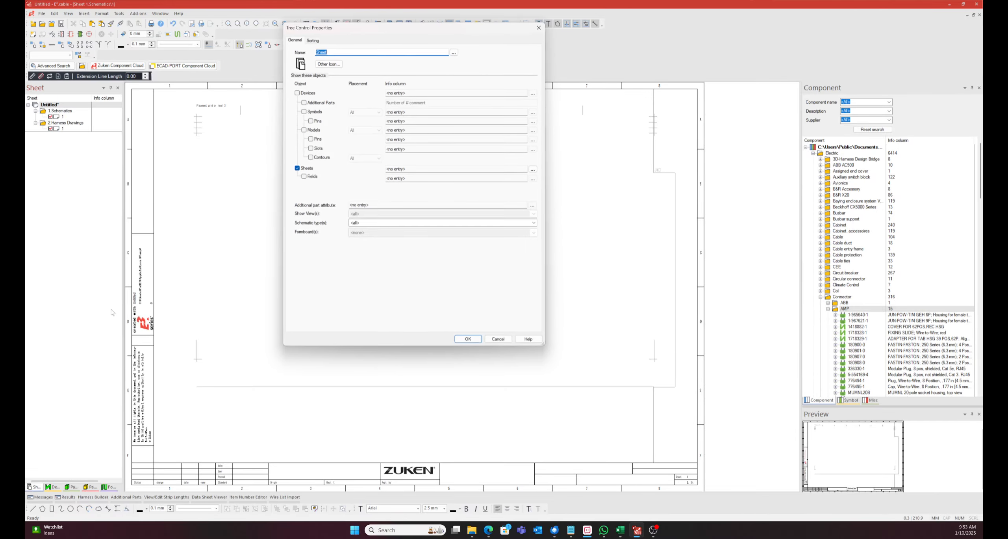
{"action": "left_click", "coordinate": [313, 40]}
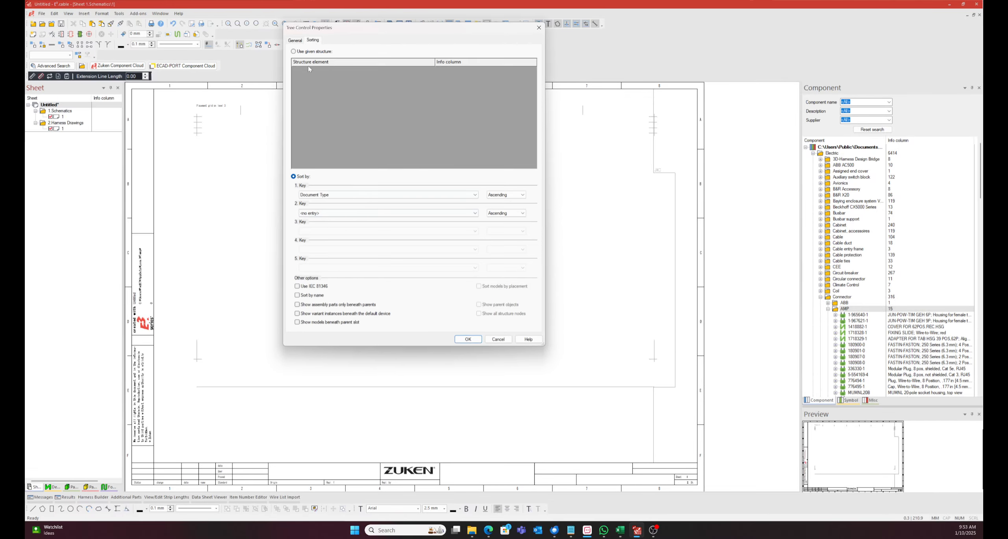
{"action": "left_click", "coordinate": [293, 52]}
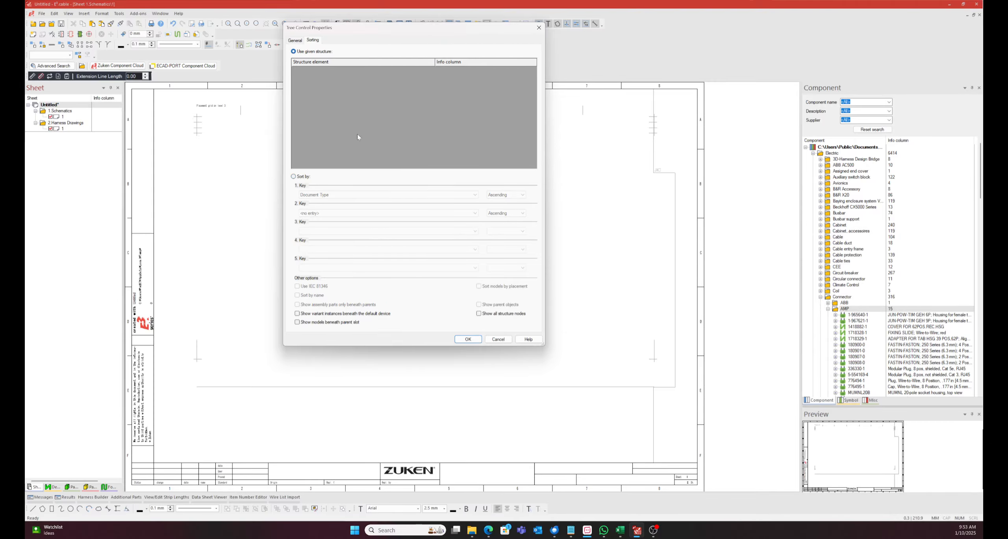
{"action": "left_click", "coordinate": [468, 338]}
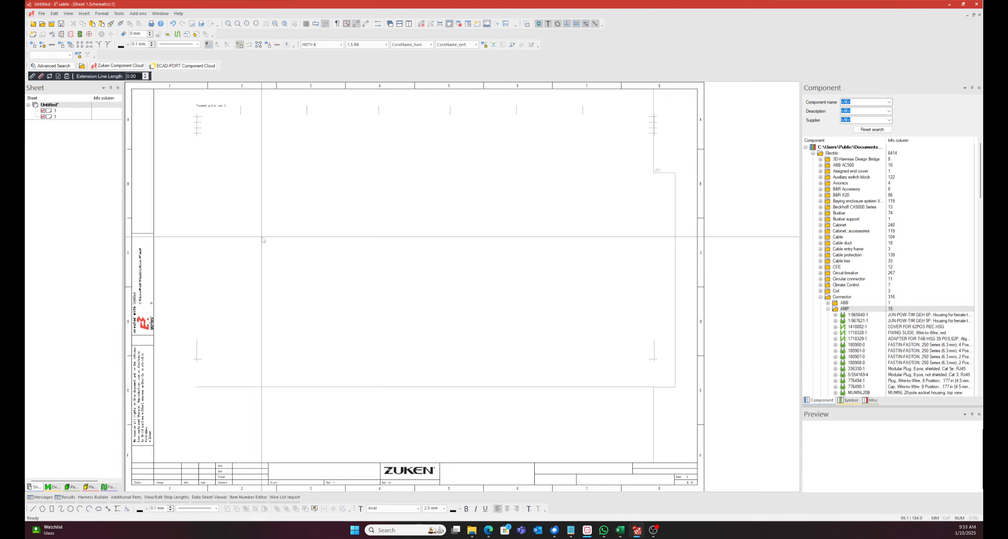
Step: Restore the Sheet tree's sorting by Document Type and expand the 1.Schematics and 2.Harness Drawings folders
{"action": "left_click", "coordinate": [62, 105]}
{"action": "right_click", "coordinate": [62, 106]}
{"action": "left_click", "coordinate": [90, 320]}
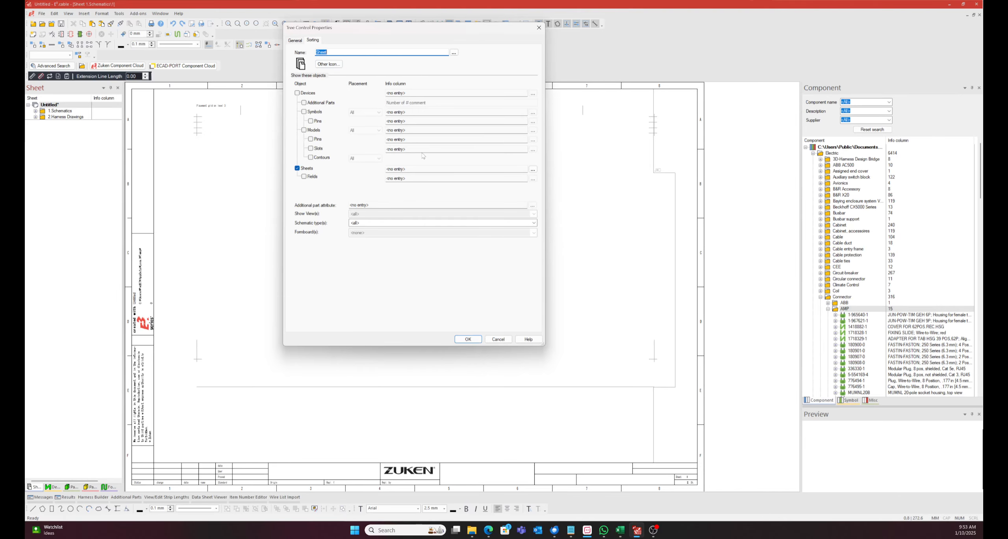
{"action": "left_click", "coordinate": [475, 339]}
{"action": "double_click", "coordinate": [61, 111]}
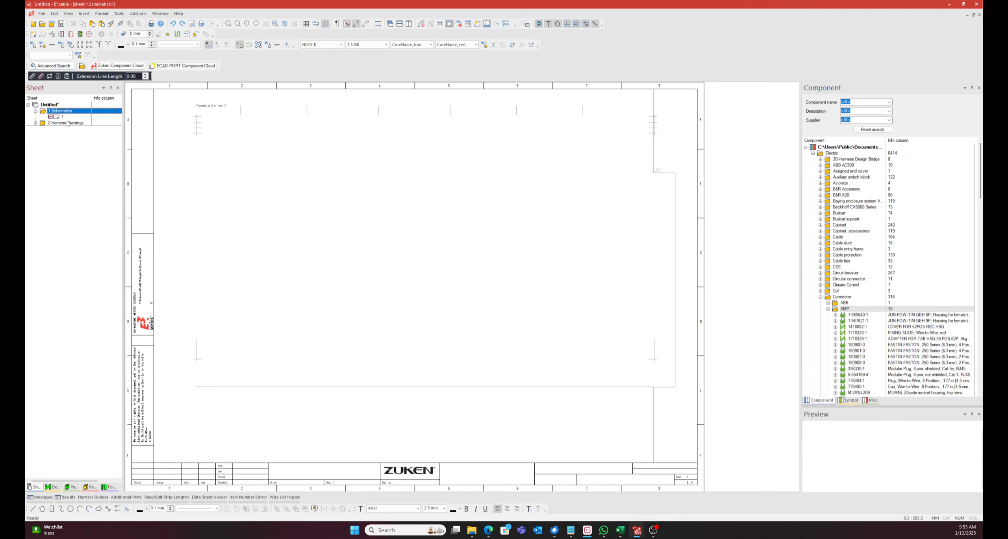
{"action": "double_click", "coordinate": [66, 123]}
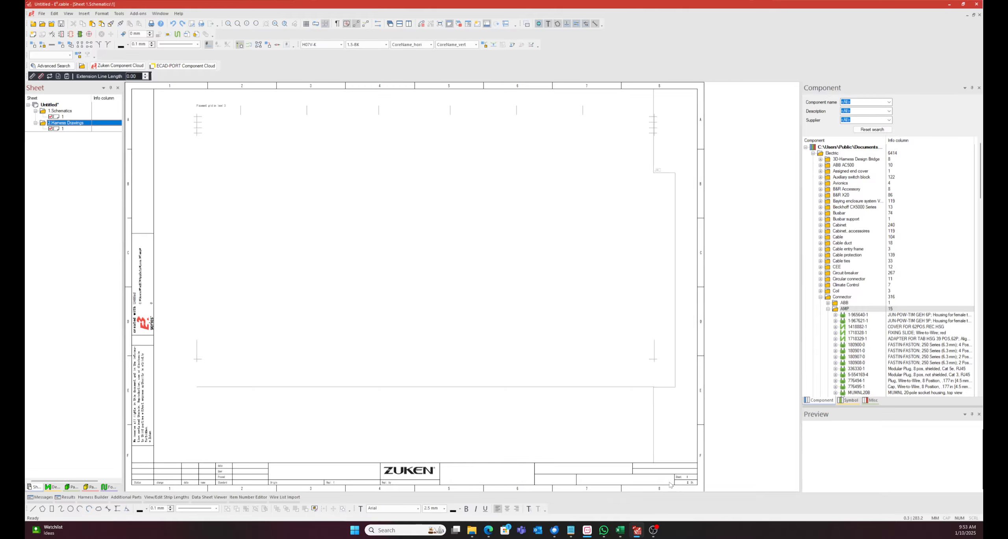
Step: Examine the text properties of the total sheet number in the title block of the schematic sheet
{"action": "scroll", "coordinate": [670, 484], "scroll_direction": "up", "scroll_amount": 10}
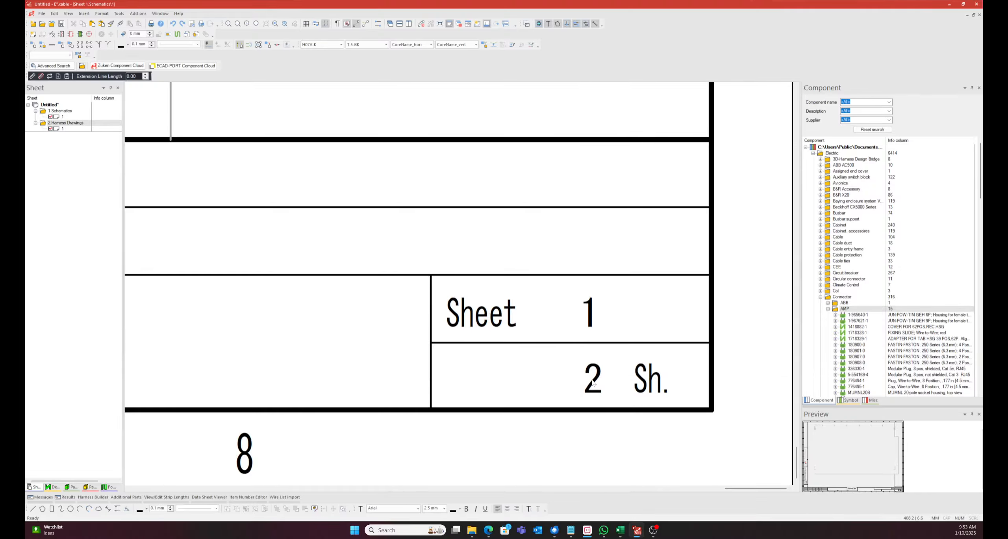
{"action": "double_click", "coordinate": [594, 387]}
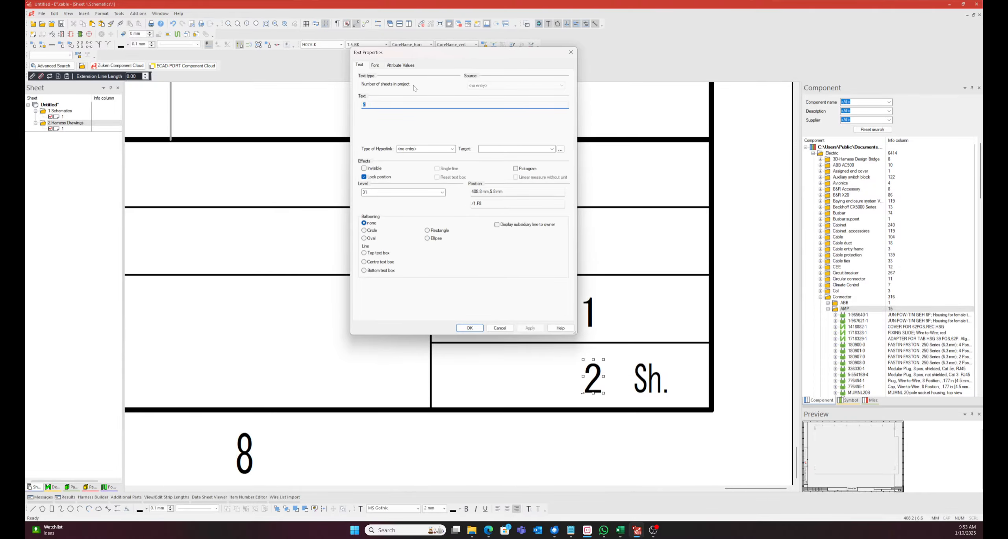
{"action": "left_click", "coordinate": [571, 52]}
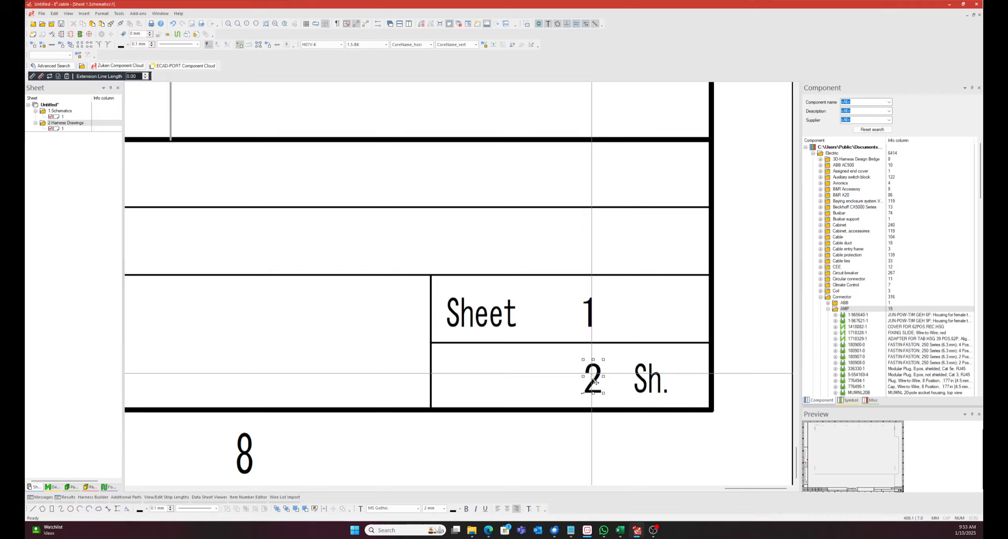
{"action": "left_click", "coordinate": [63, 117]}
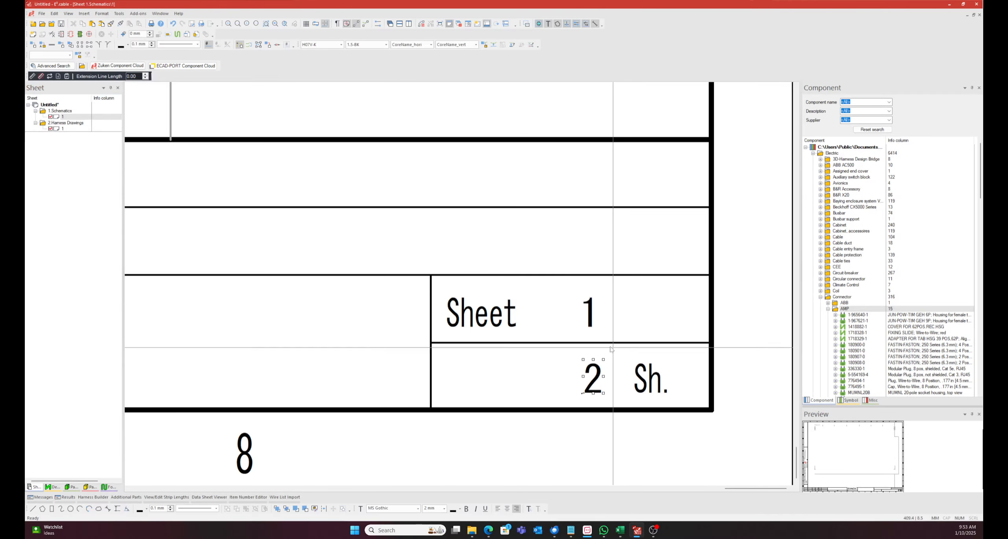
{"action": "left_click", "coordinate": [408, 244]}
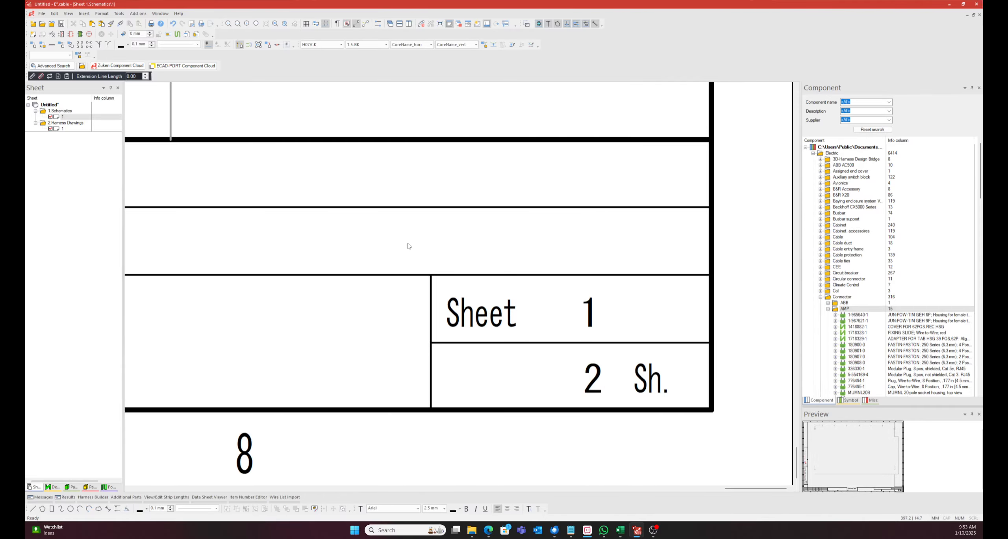
Step: Inspect the schematic sheet's number fields in the title block and jump to its DINA3 sheet format in the Misc tree
{"action": "scroll", "coordinate": [408, 243], "scroll_direction": "down", "scroll_amount": 5}
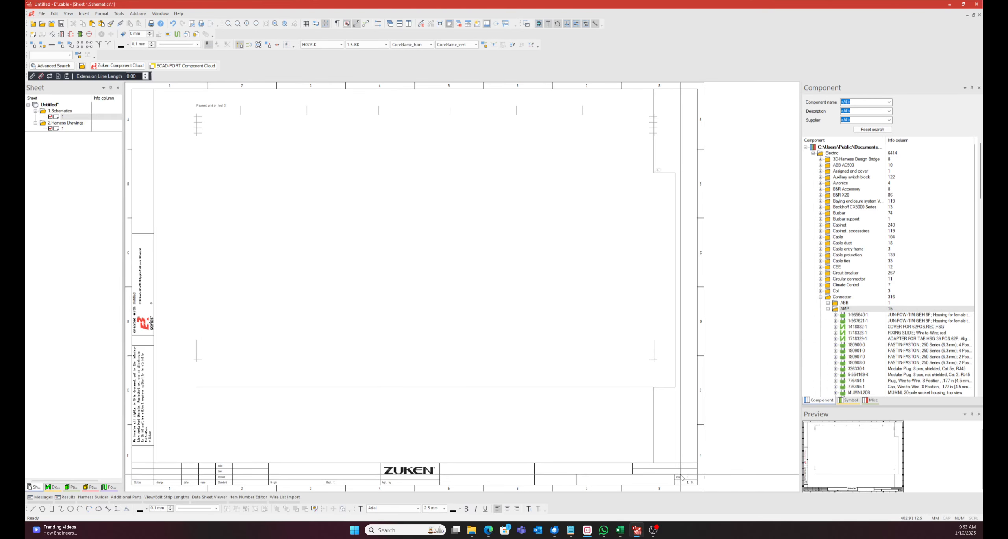
{"action": "scroll", "coordinate": [699, 484], "scroll_direction": "up", "scroll_amount": 10}
{"action": "right_click", "coordinate": [551, 171]}
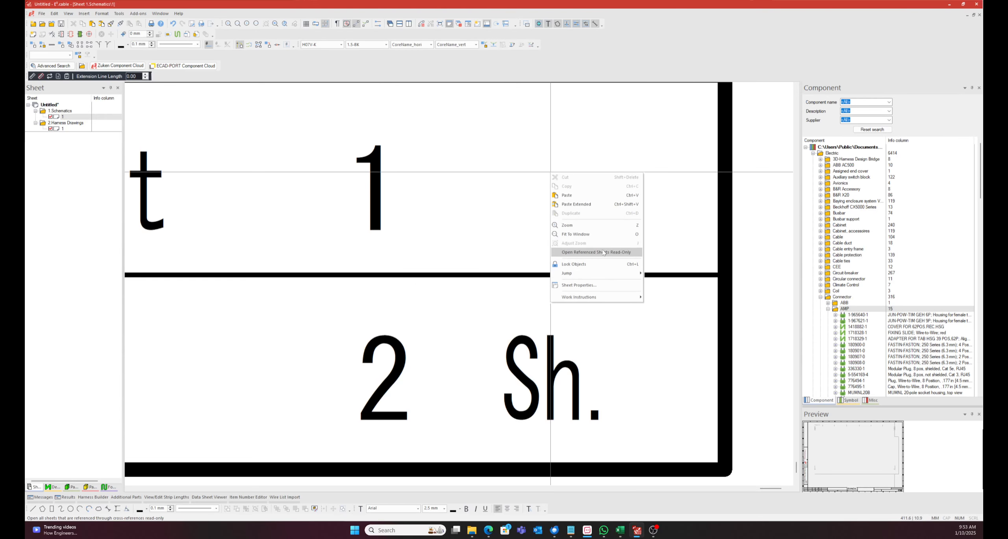
{"action": "mouse_move", "coordinate": [609, 272]}
{"action": "left_click", "coordinate": [675, 291]}
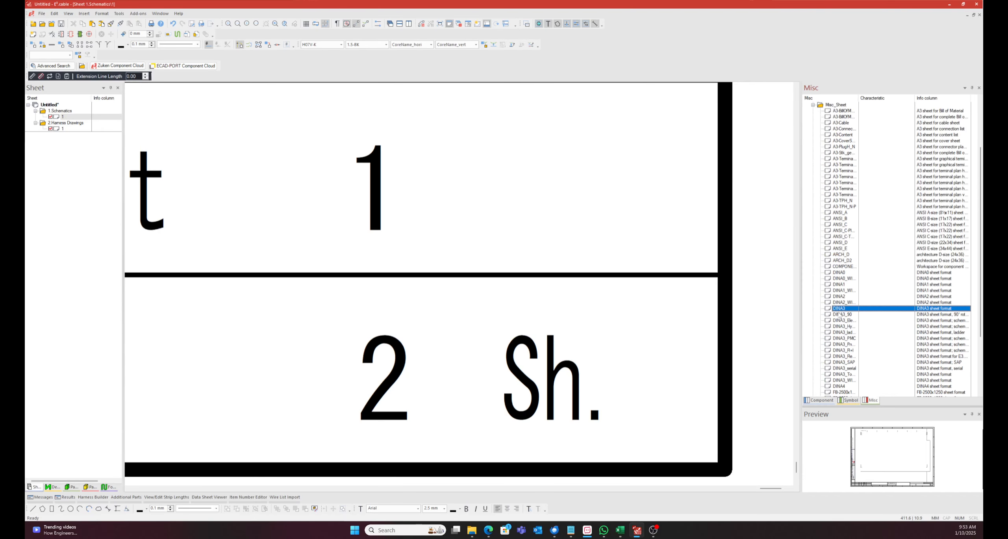
{"action": "left_click", "coordinate": [855, 346]}
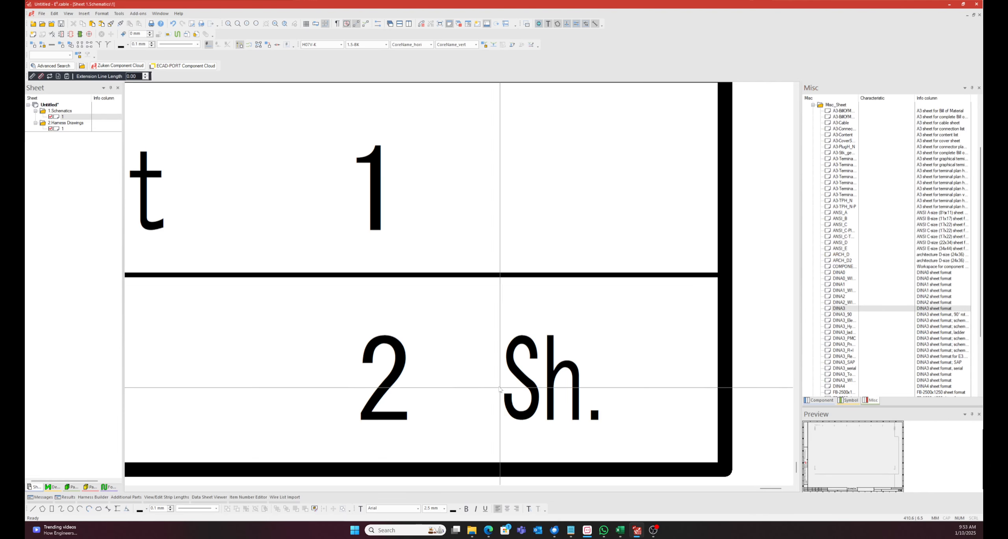
{"action": "scroll", "coordinate": [285, 198], "scroll_direction": "down", "scroll_amount": 5}
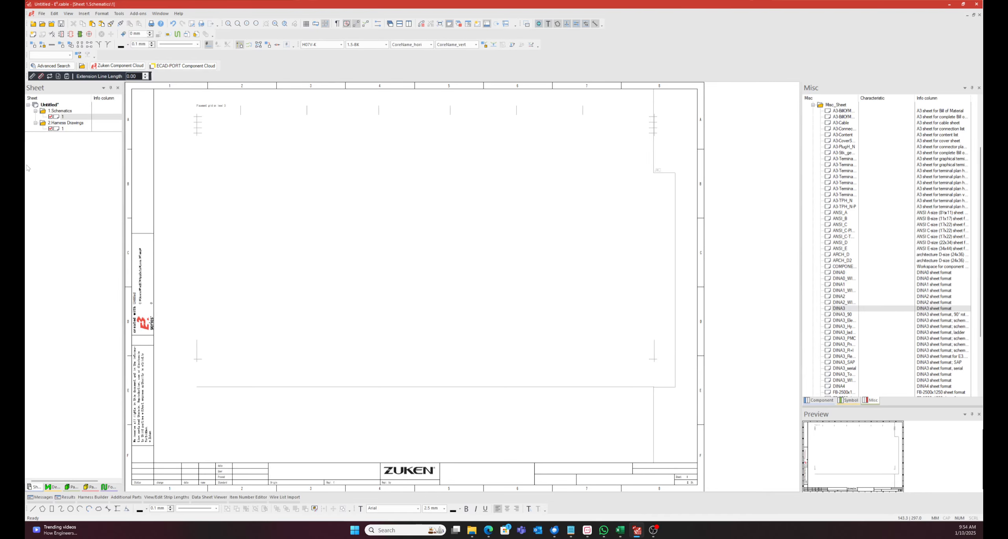
Step: Dock the E3.ComponentCloud, Hose/Tube Setting and Automated Dimensioning toolbars into the upper toolbar rows
{"action": "left_click_drag", "start_coordinate": [29, 66], "coordinate": [544, 41]}
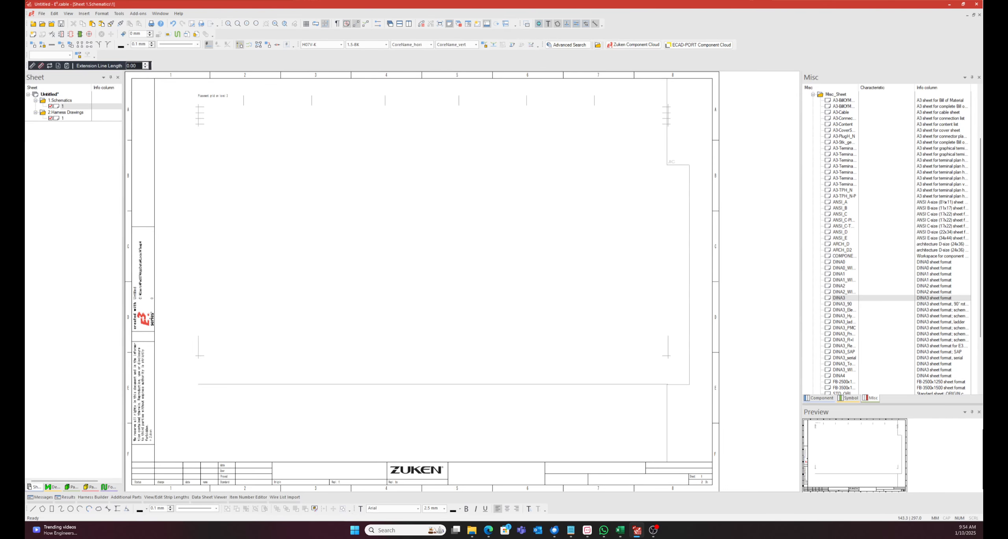
{"action": "left_click_drag", "start_coordinate": [27, 55], "coordinate": [227, 42]}
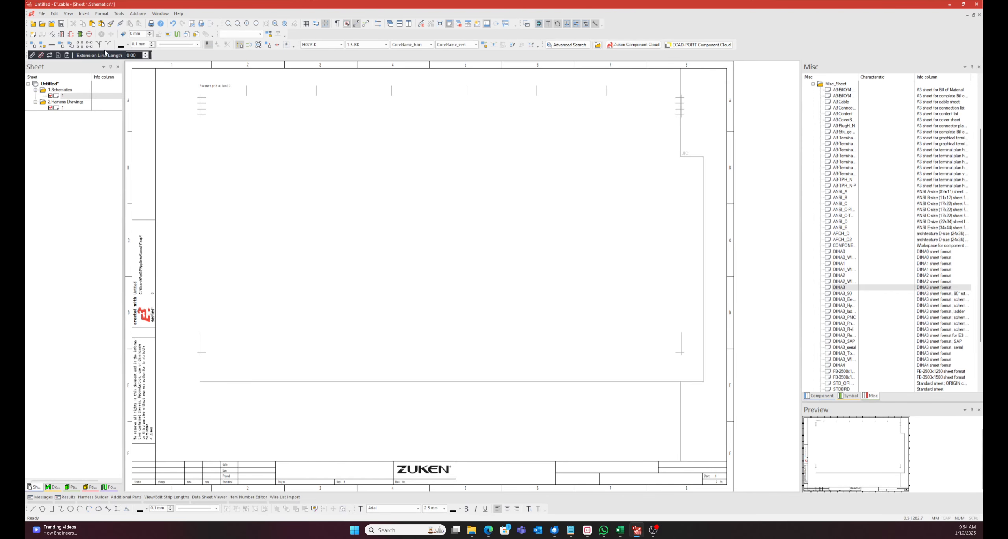
{"action": "left_click_drag", "start_coordinate": [28, 55], "coordinate": [289, 36]}
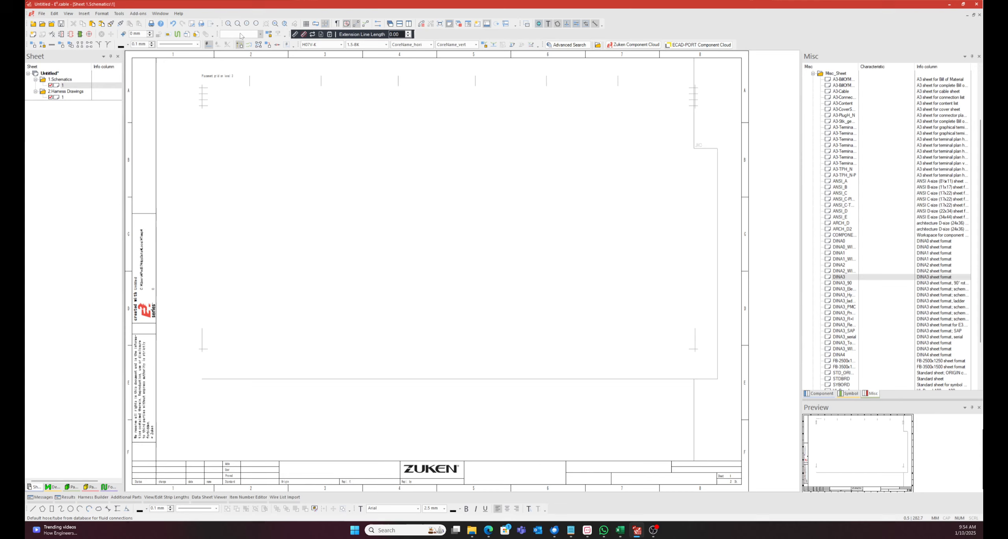
Step: Hide the Hose/Tube Setting toolbar and slide the Automated Dimensioning toolbar into the freed space
{"action": "right_click", "coordinate": [445, 36]}
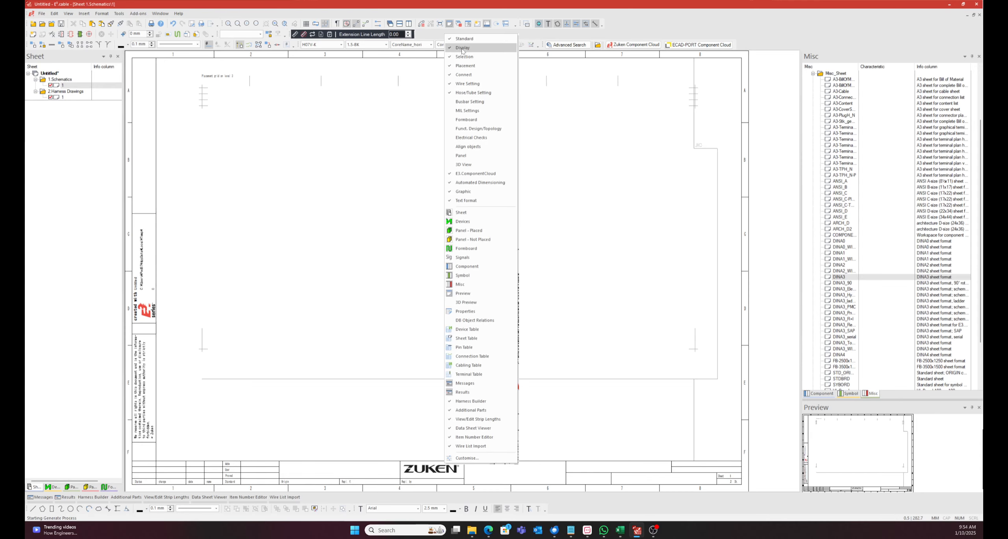
{"action": "left_click", "coordinate": [479, 93]}
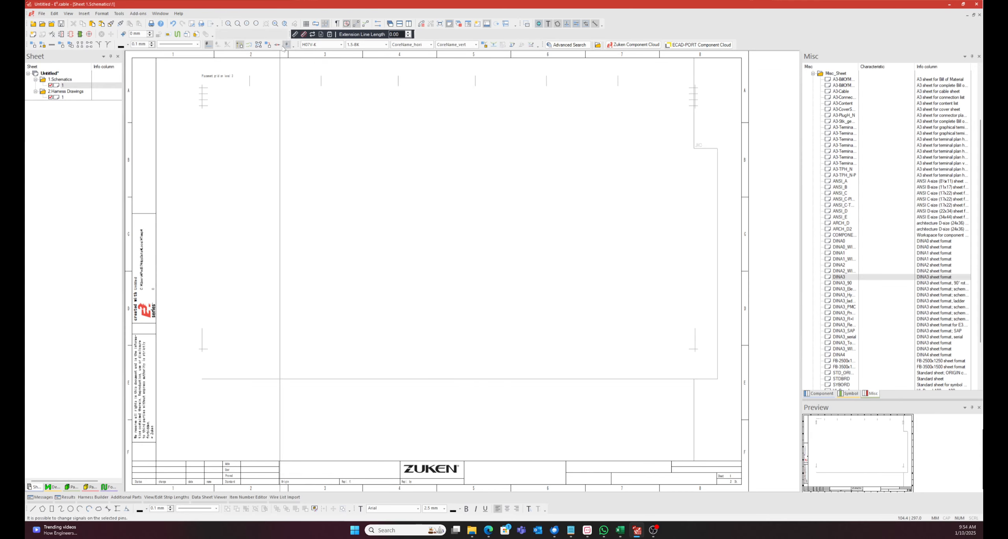
{"action": "left_click_drag", "start_coordinate": [289, 34], "coordinate": [216, 34]}
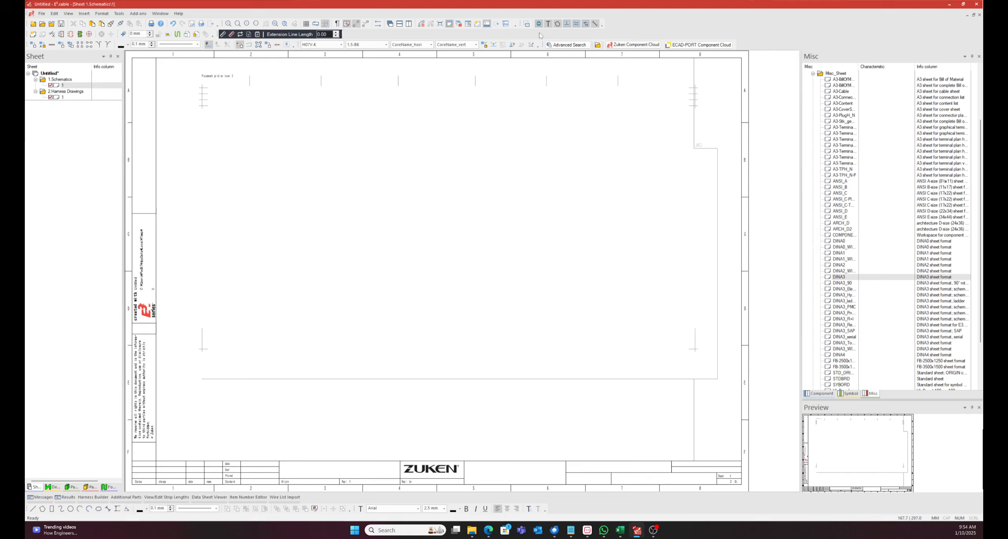
Step: Hide the Placement toolbar and dock the E3.ComponentCloud and Automated Dimensioning toolbars at the end of the first toolbar row
{"action": "right_click", "coordinate": [613, 26]}
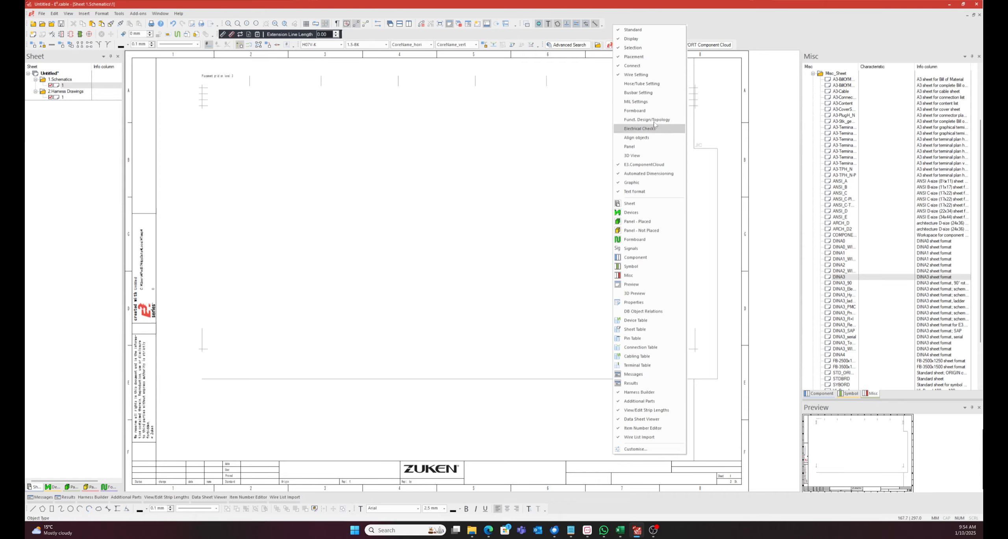
{"action": "left_click", "coordinate": [642, 57]}
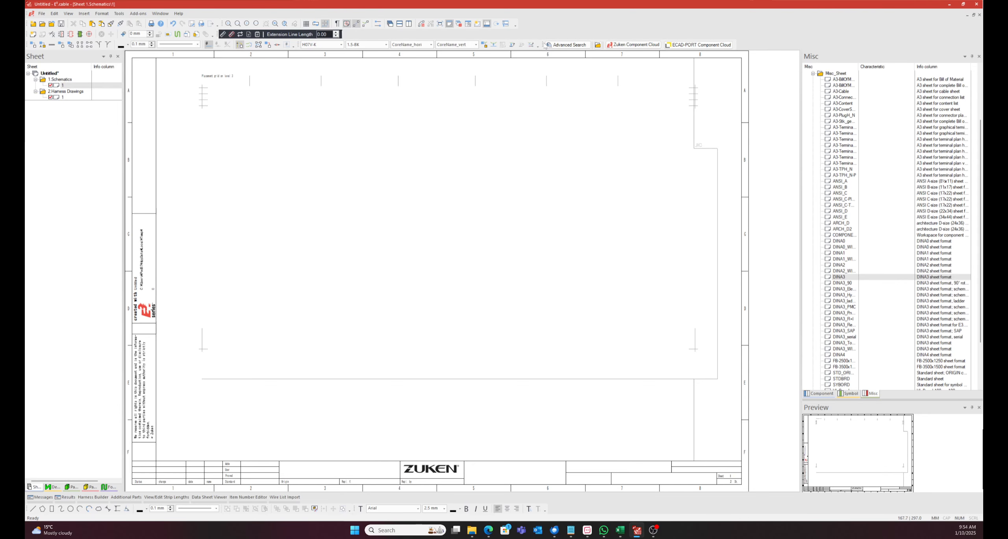
{"action": "left_click_drag", "start_coordinate": [544, 44], "coordinate": [569, 31]}
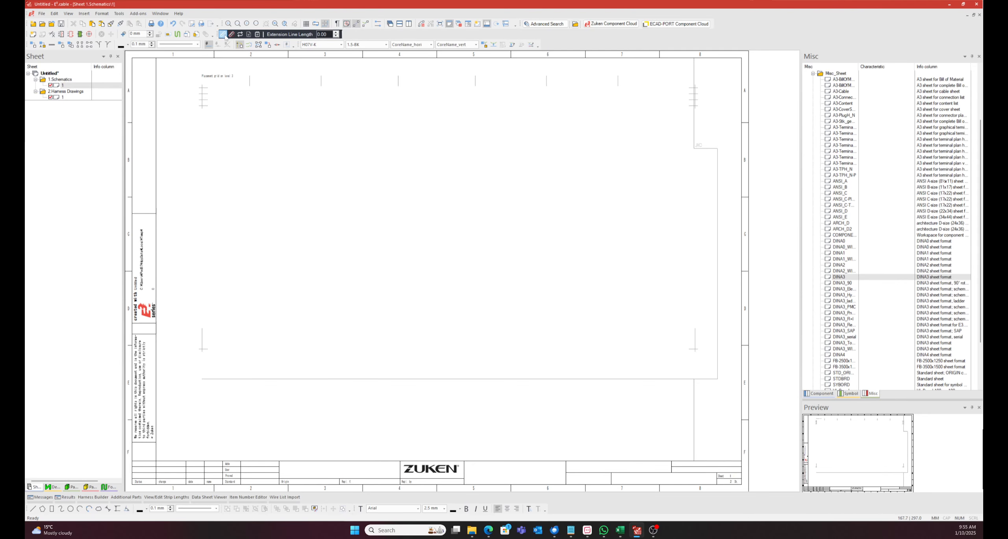
{"action": "left_click_drag", "start_coordinate": [215, 33], "coordinate": [713, 26]}
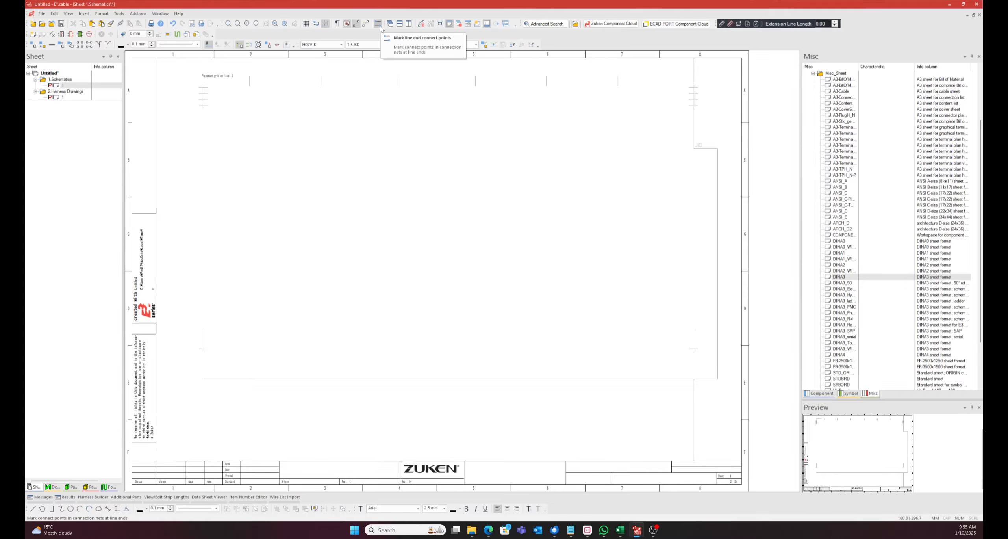
Step: Draw a horizontal test connection, toggle the marking of line end connect points, and delete the connection
{"action": "left_click", "coordinate": [297, 165]}
{"action": "left_click", "coordinate": [523, 165]}
{"action": "scroll", "coordinate": [297, 174], "scroll_direction": "up", "scroll_amount": 4}
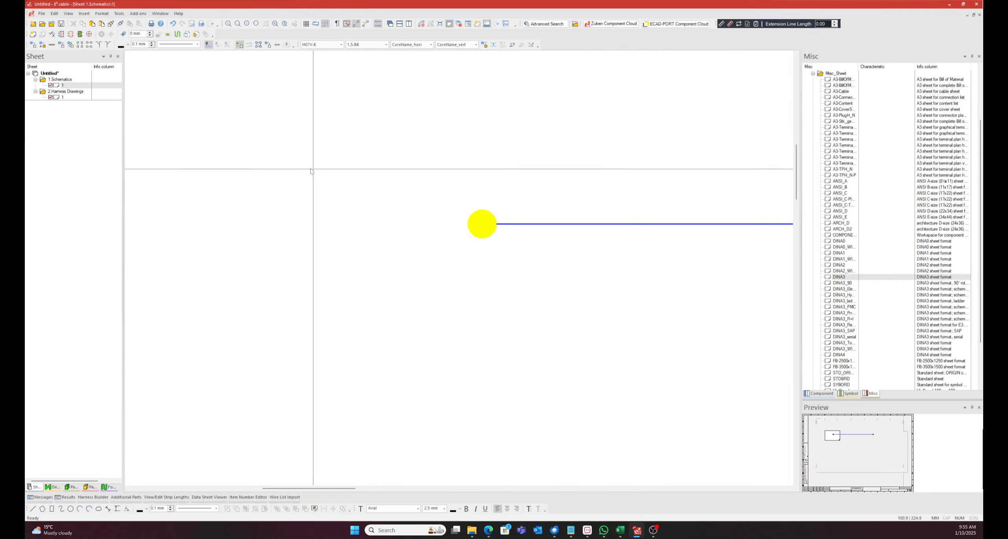
{"action": "left_click", "coordinate": [379, 25]}
{"action": "left_click", "coordinate": [378, 27]}
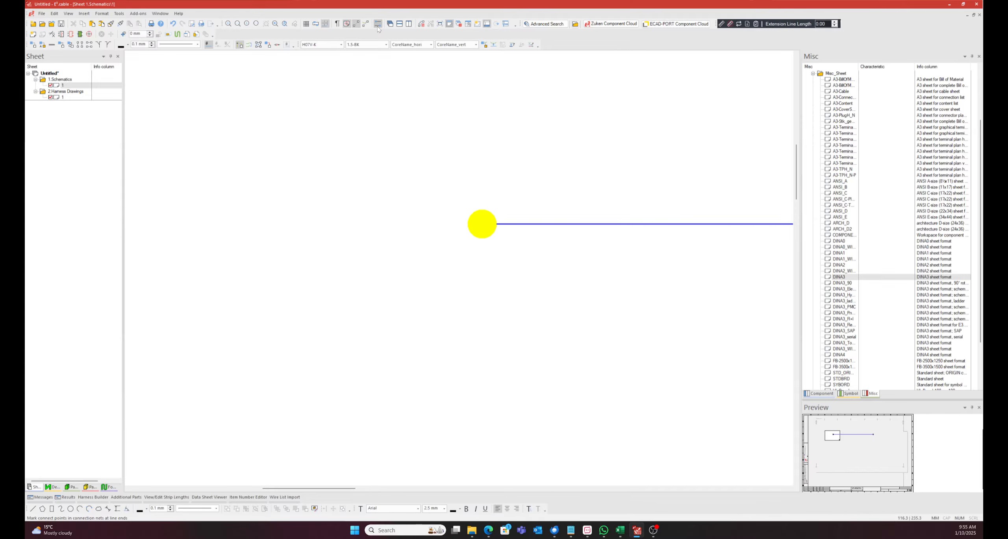
{"action": "left_click", "coordinate": [557, 226]}
{"action": "key", "text": "Delete"}
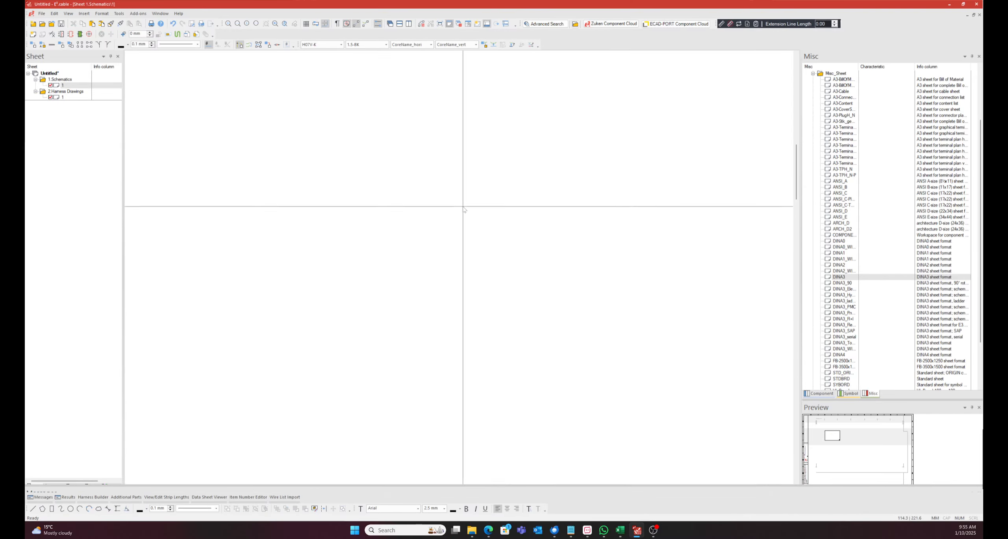
{"action": "scroll", "coordinate": [467, 208], "scroll_direction": "down", "scroll_amount": 4}
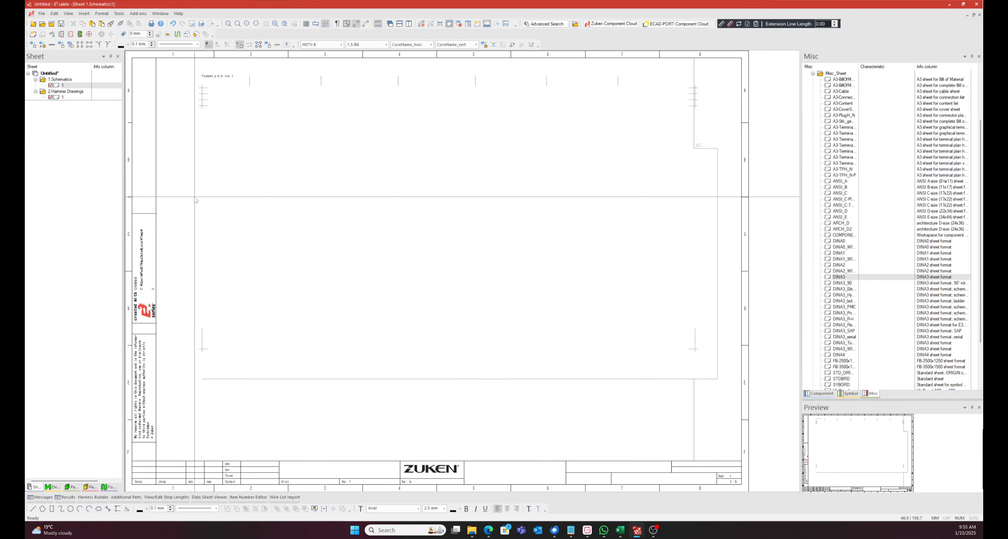
Step: Set the default wire group to TXL and the default wire to AWG20-GY
{"action": "left_click", "coordinate": [334, 44]}
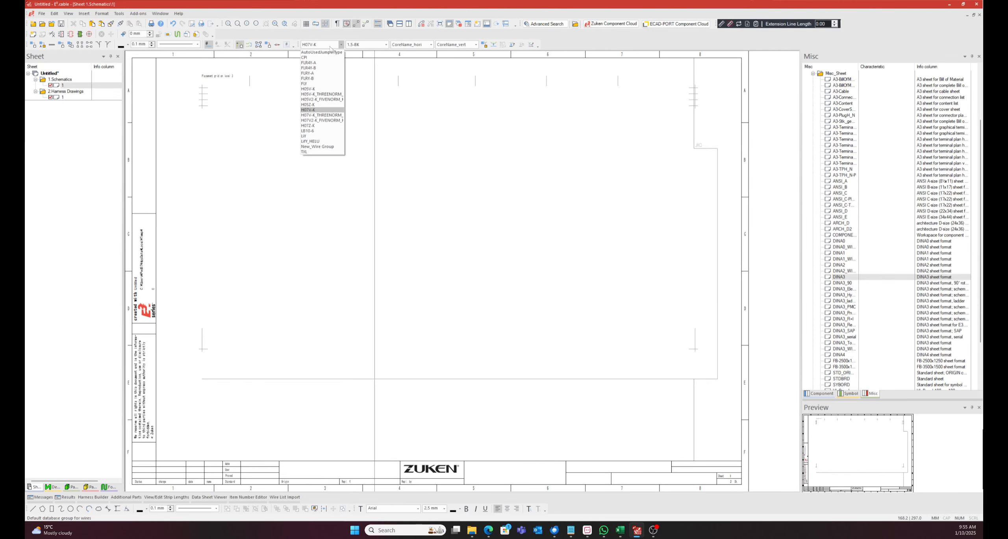
{"action": "left_click", "coordinate": [310, 152]}
{"action": "left_click", "coordinate": [367, 44]}
{"action": "left_click", "coordinate": [358, 100]}
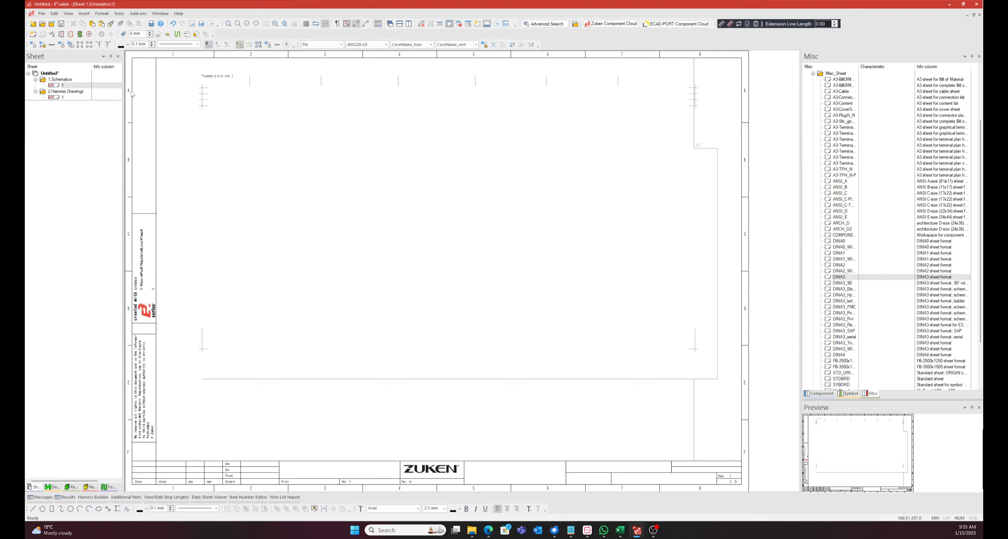
Step: Draw a long horizontal connection between columns 2 and 6 of the schematic sheet and place core name symbols near both ends
{"action": "left_click", "coordinate": [208, 45]}
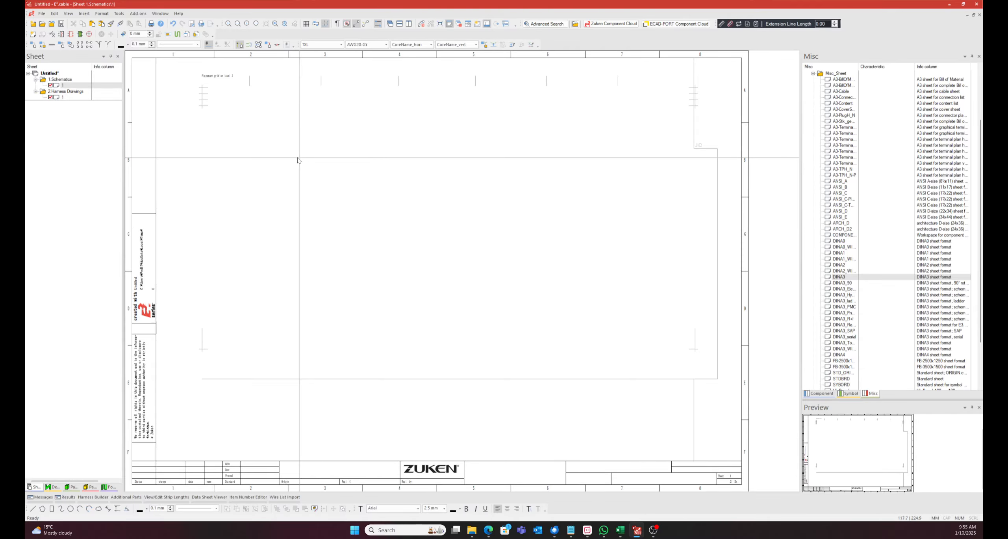
{"action": "left_click_drag", "start_coordinate": [509, 139], "coordinate": [516, 136]}
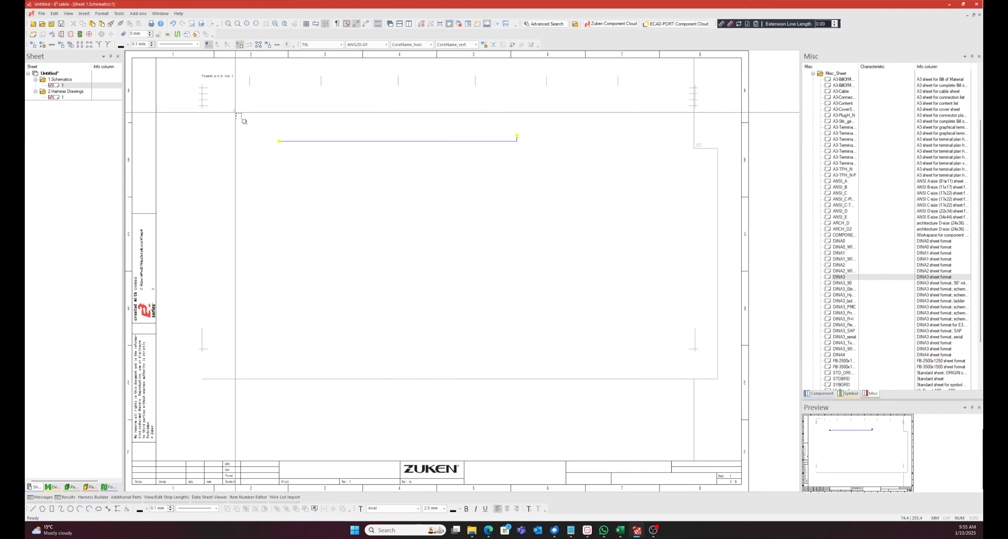
{"action": "middle_click_drag", "start_coordinate": [237, 114], "coordinate": [593, 195]}
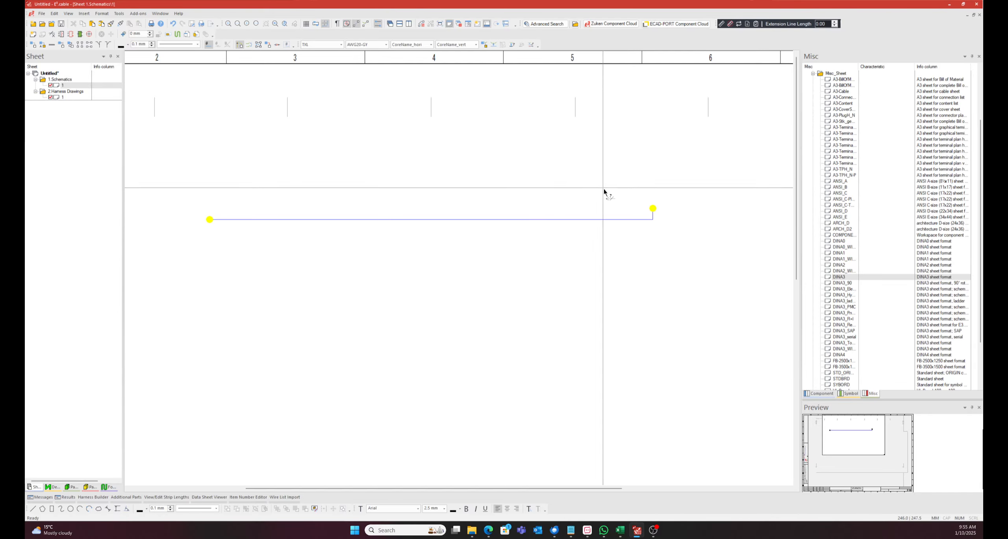
{"action": "left_click", "coordinate": [621, 219]}
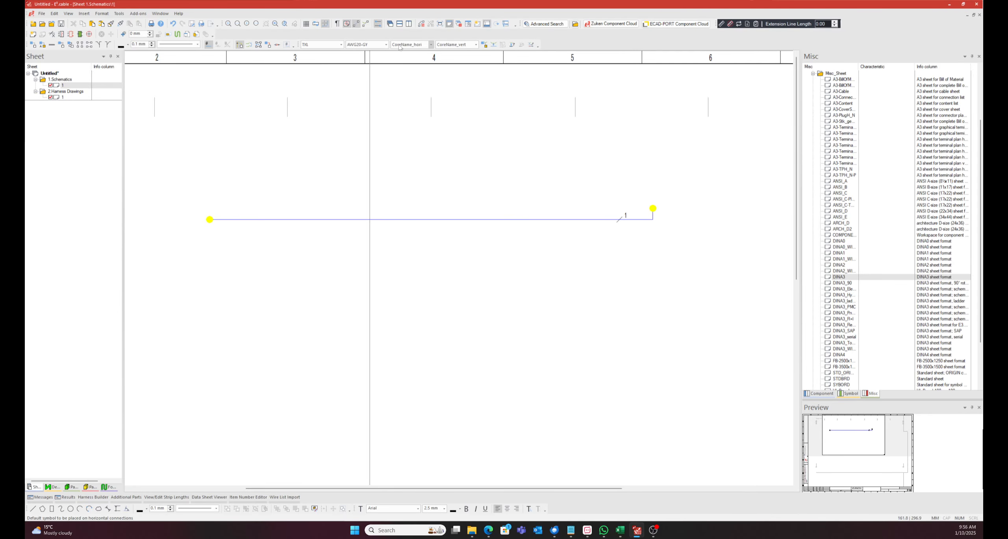
{"action": "left_click", "coordinate": [52, 34]}
{"action": "left_click", "coordinate": [283, 222]}
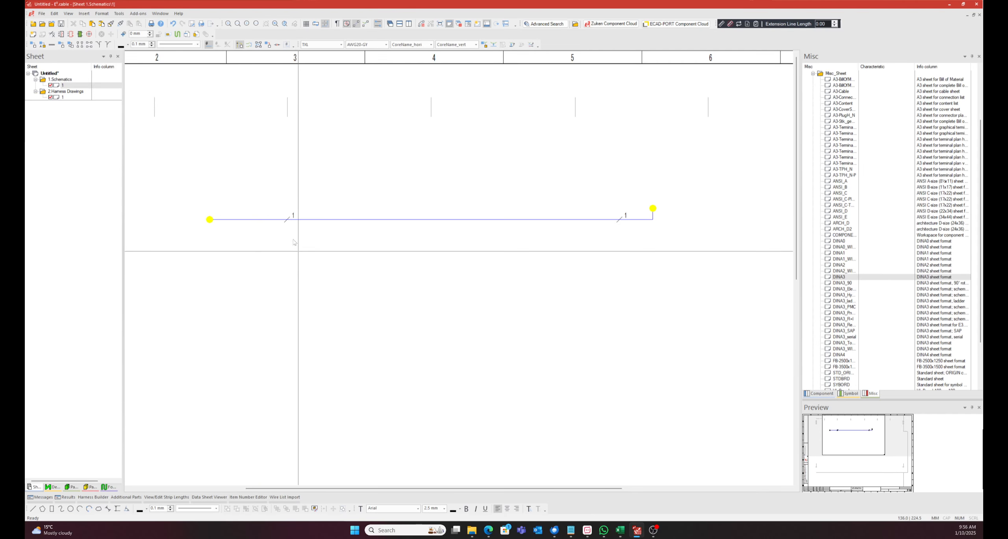
Step: Draw three parallel horizontal test connections above the connection carrying the core names
{"action": "left_click", "coordinate": [208, 45]}
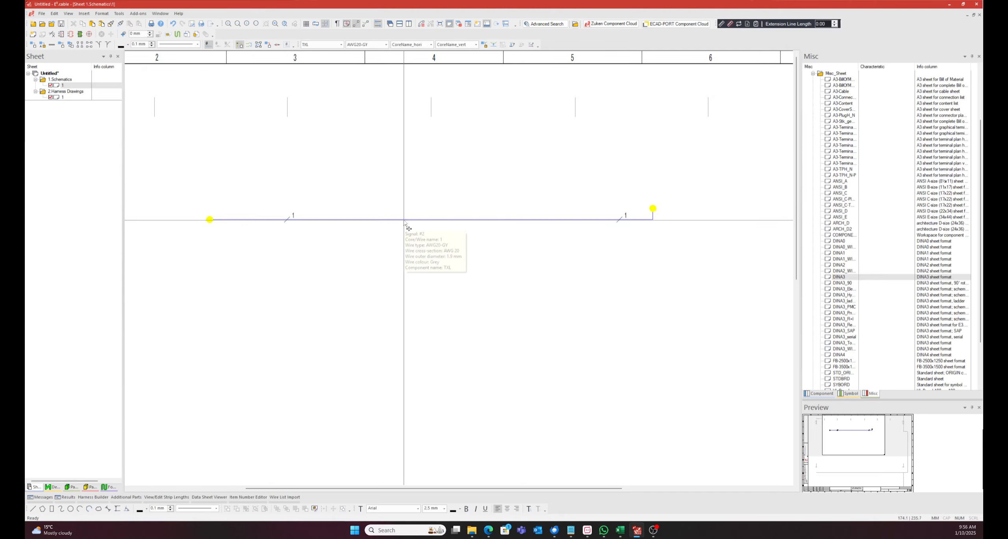
{"action": "left_click", "coordinate": [243, 120]}
{"action": "left_click", "coordinate": [609, 120]}
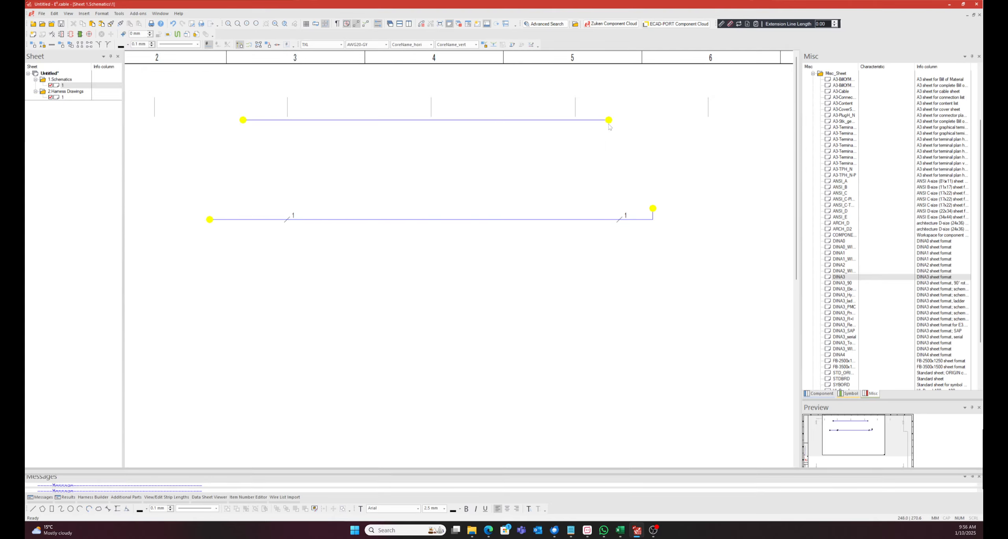
{"action": "left_click", "coordinate": [232, 152]}
{"action": "left_click", "coordinate": [609, 153]}
{"action": "left_click", "coordinate": [208, 45]}
{"action": "left_click", "coordinate": [243, 86]}
{"action": "left_click", "coordinate": [575, 86]}
Step: Link the four parallel connections with branch connections drawn between them
{"action": "left_click", "coordinate": [432, 86]}
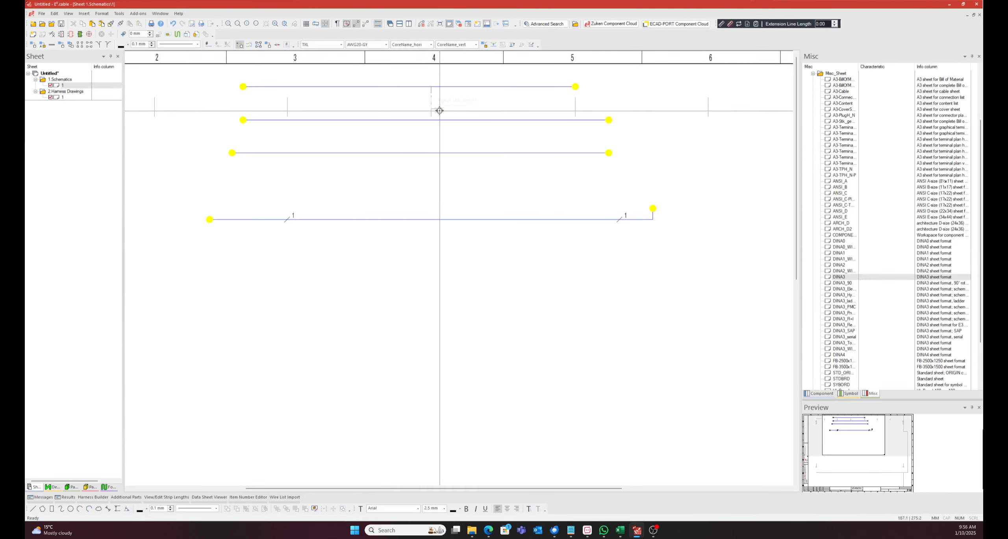
{"action": "left_click", "coordinate": [443, 120]}
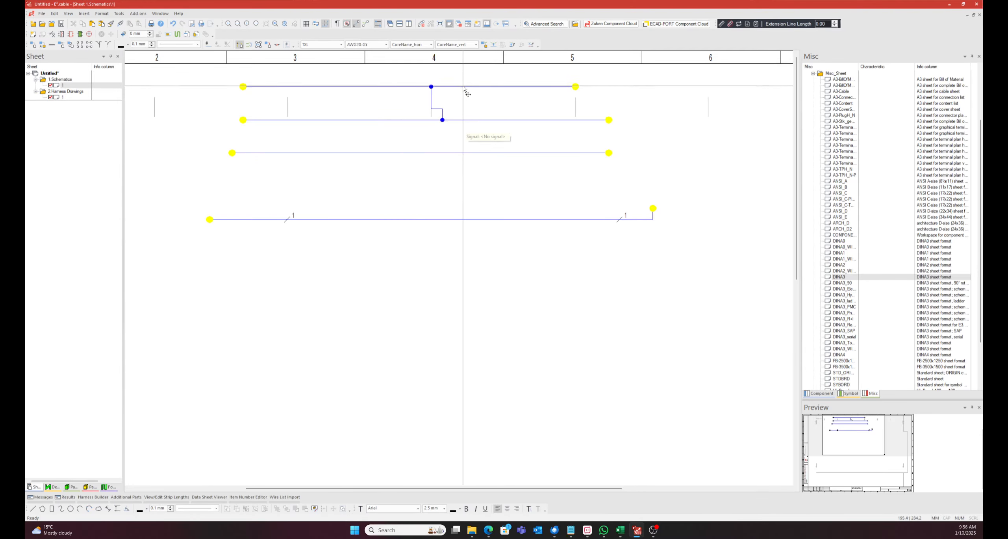
{"action": "left_click", "coordinate": [443, 219]}
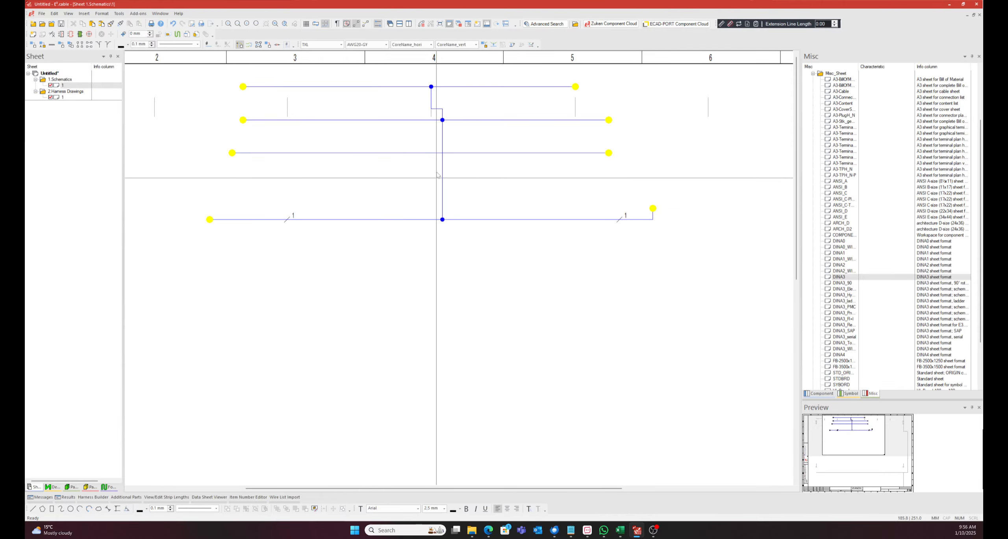
{"action": "key", "text": "c"}
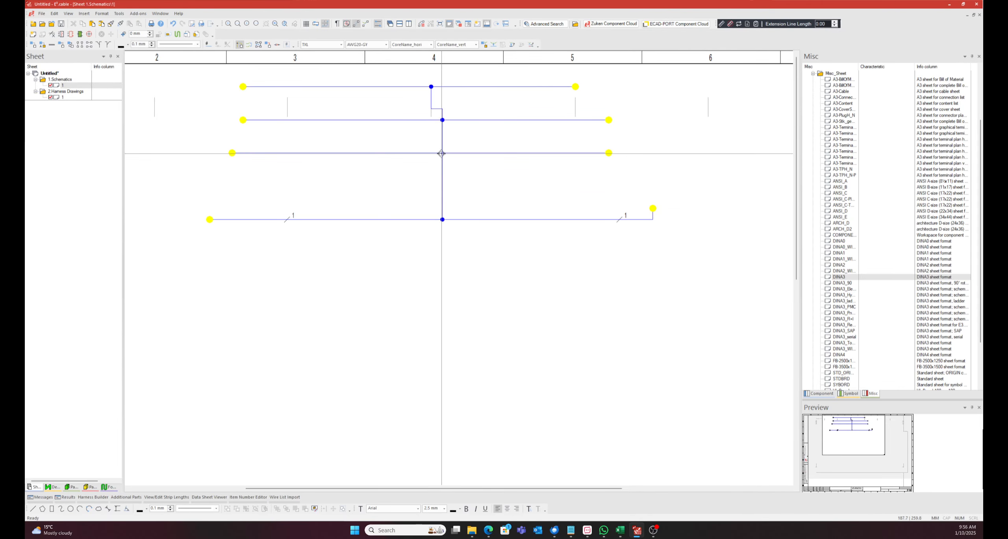
{"action": "left_click", "coordinate": [487, 153]}
{"action": "left_click", "coordinate": [442, 174]}
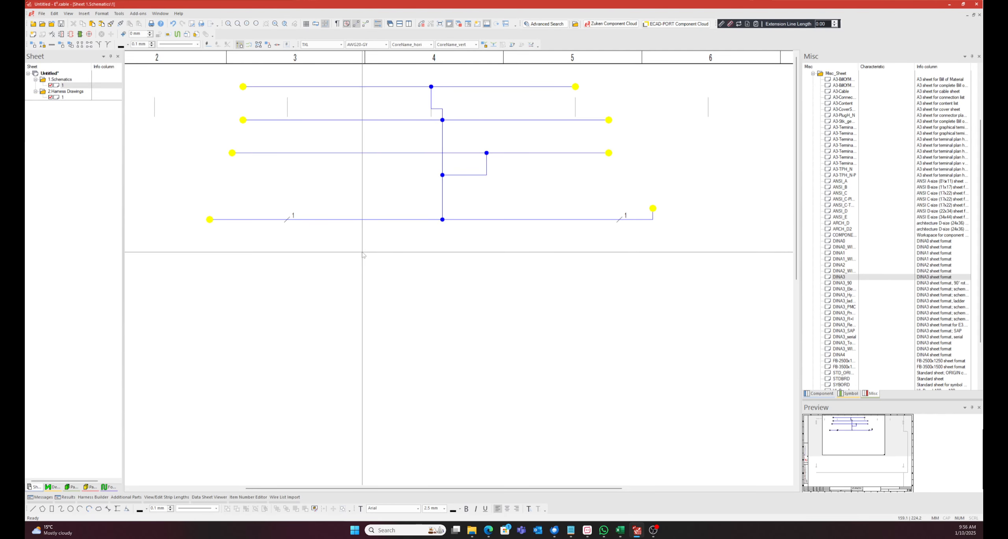
Step: Undo the branches and the three extra parallel connections, keeping only the connection with the core names
{"action": "key", "text": "ctrl+z"}
{"action": "key", "text": "ctrl+z"}
{"action": "key", "text": "ctrl+z"}
{"action": "key", "text": "ctrl+z"}
{"action": "key", "text": "ctrl+z"}
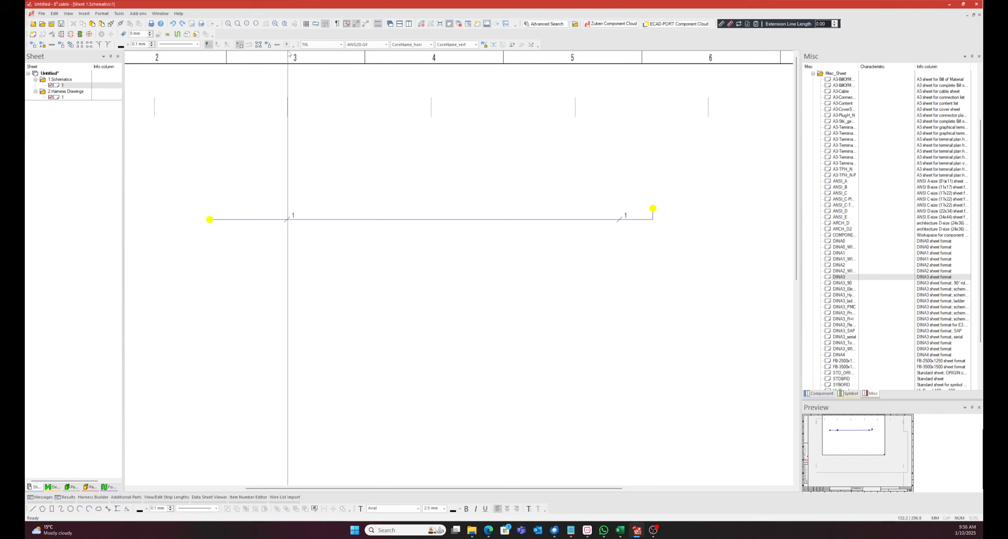
Step: Remove the Generate Signals button from the Connect toolbar and move the wire settings toolbar up against it
{"action": "left_click", "coordinate": [293, 50]}
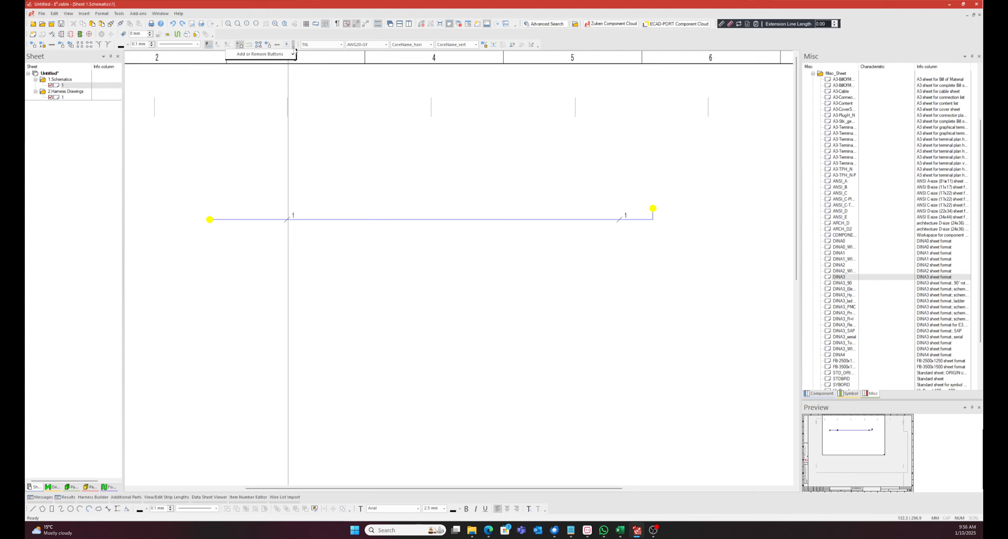
{"action": "mouse_move", "coordinate": [292, 54]}
{"action": "mouse_move", "coordinate": [331, 57]}
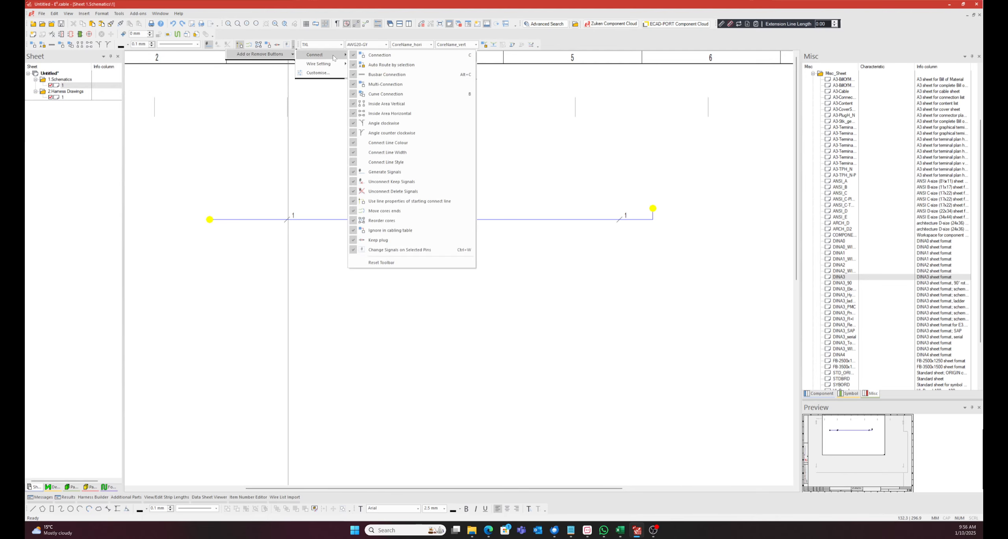
{"action": "left_click", "coordinate": [391, 175]}
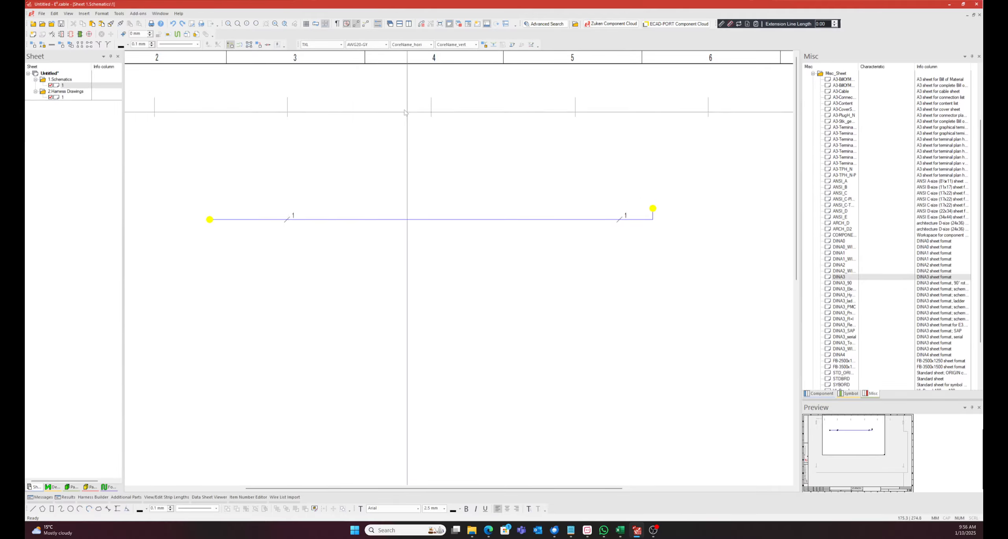
{"action": "left_click_drag", "start_coordinate": [298, 44], "coordinate": [286, 43]}
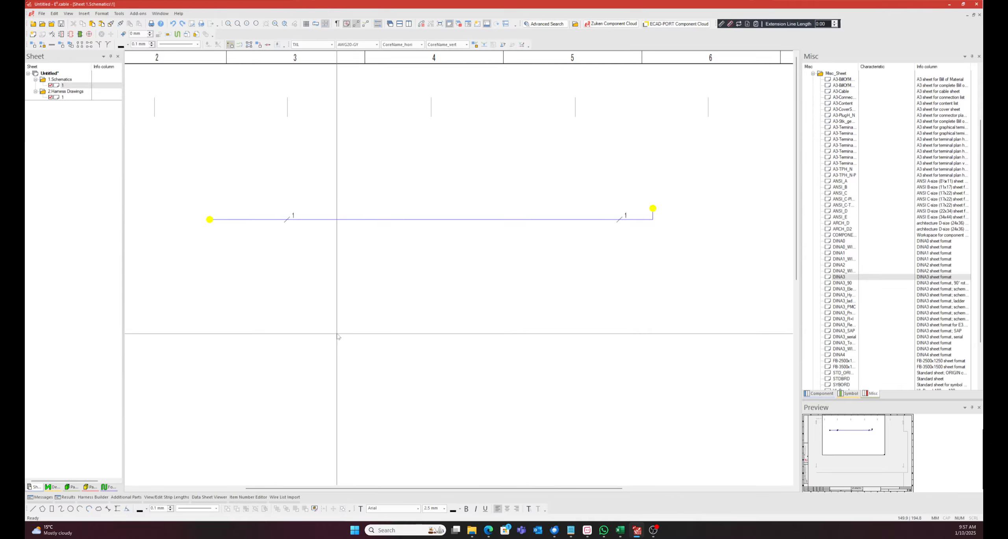
Step: Show the component database tree and select its Connector category
{"action": "scroll", "coordinate": [884, 166], "scroll_direction": "up", "scroll_amount": 4}
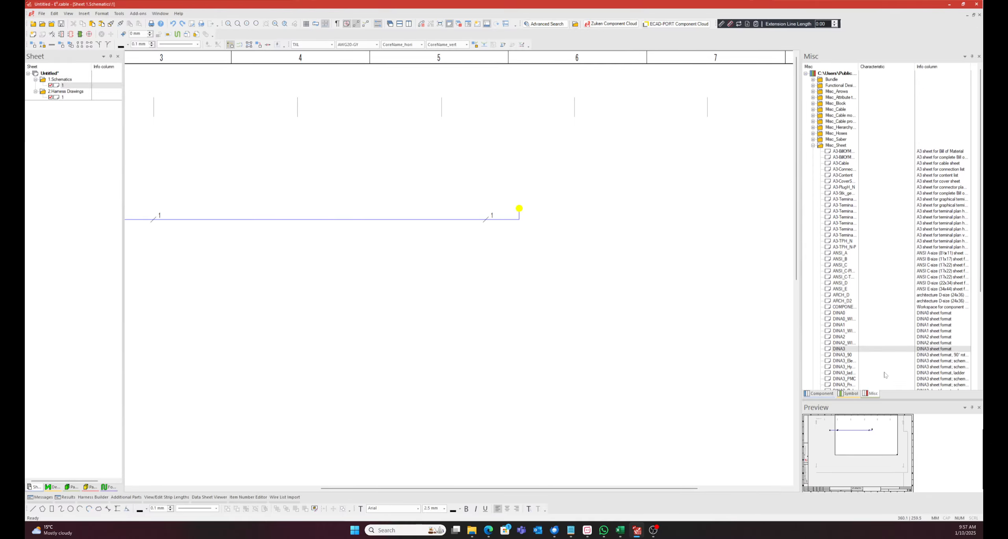
{"action": "left_click", "coordinate": [821, 393]}
{"action": "left_click", "coordinate": [820, 265]}
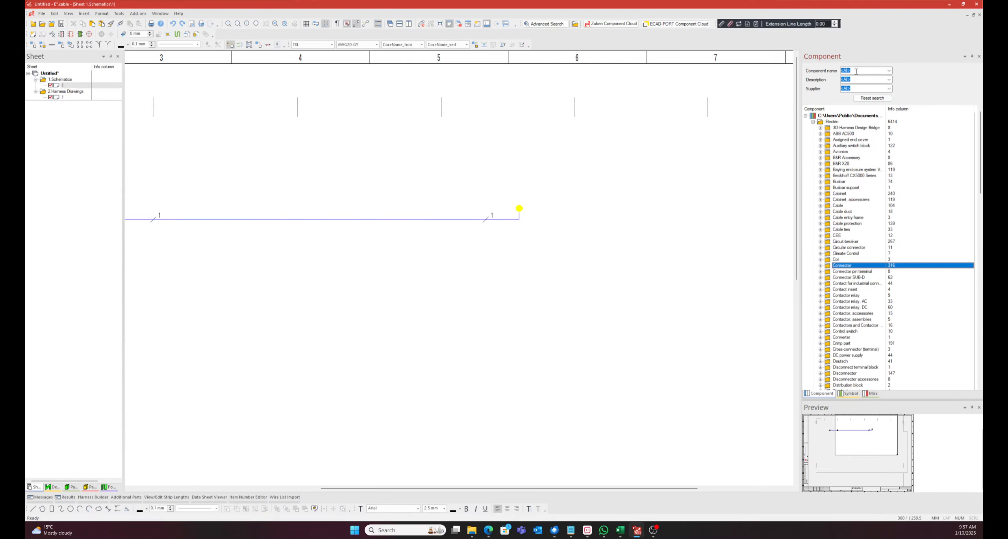
Step: Delete the remaining connection with its core names from the schematic sheet and purge the project's unused objects
{"action": "left_click", "coordinate": [484, 269]}
{"action": "scroll", "coordinate": [469, 217], "scroll_direction": "down", "scroll_amount": 3}
{"action": "left_click_drag", "start_coordinate": [619, 113], "coordinate": [248, 189]}
{"action": "key", "text": "Delete"}
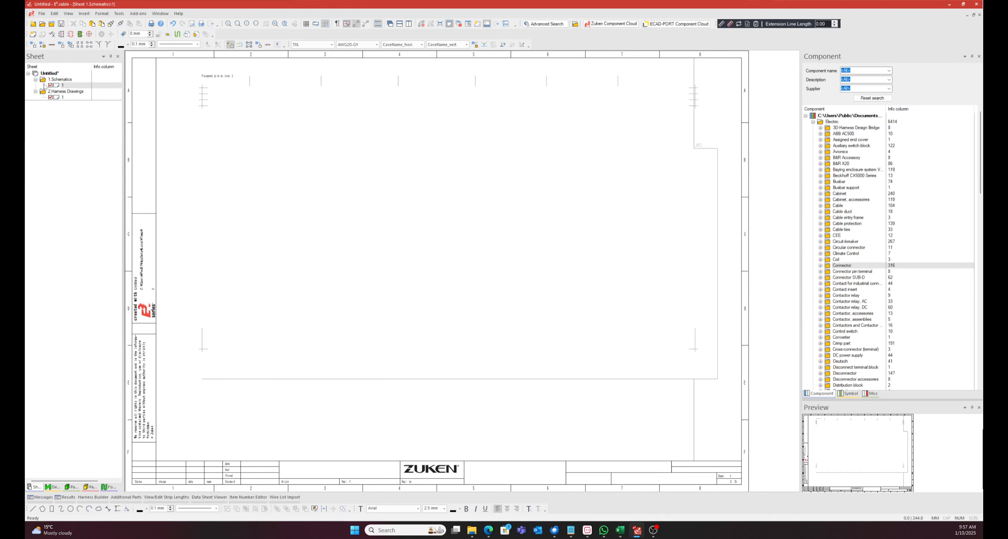
{"action": "right_click", "coordinate": [52, 75]}
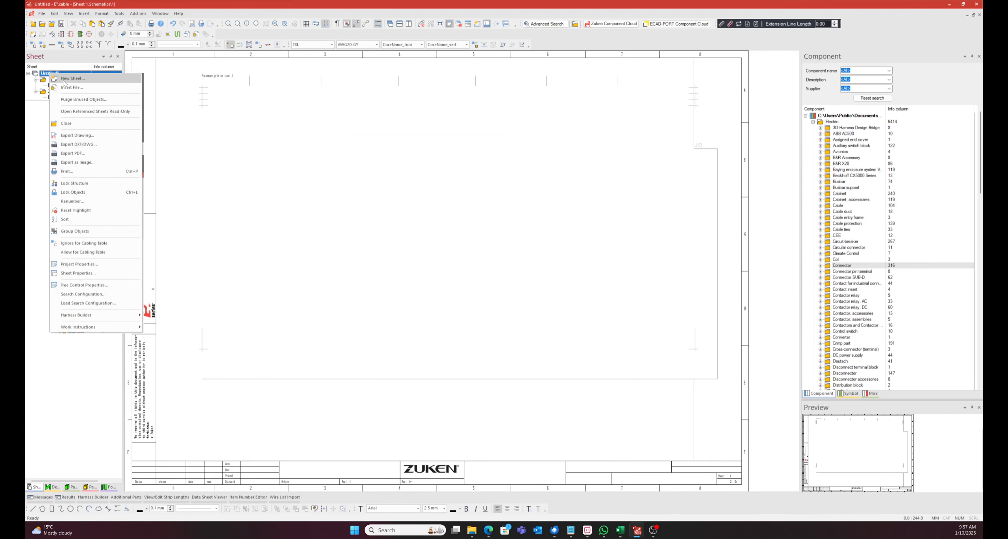
{"action": "left_click", "coordinate": [75, 97]}
{"action": "left_click", "coordinate": [463, 340]}
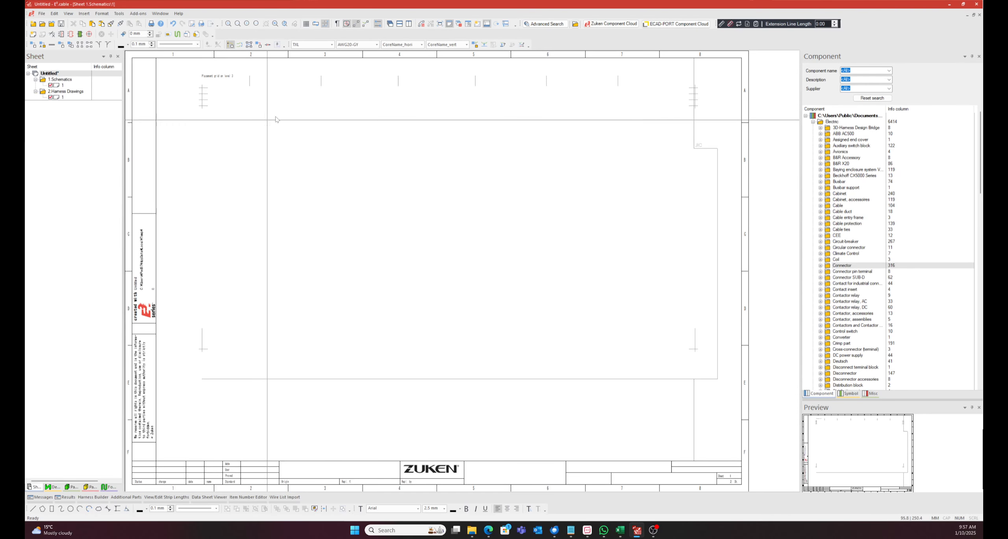
{"action": "left_click", "coordinate": [52, 486]}
{"action": "left_click", "coordinate": [35, 486]}
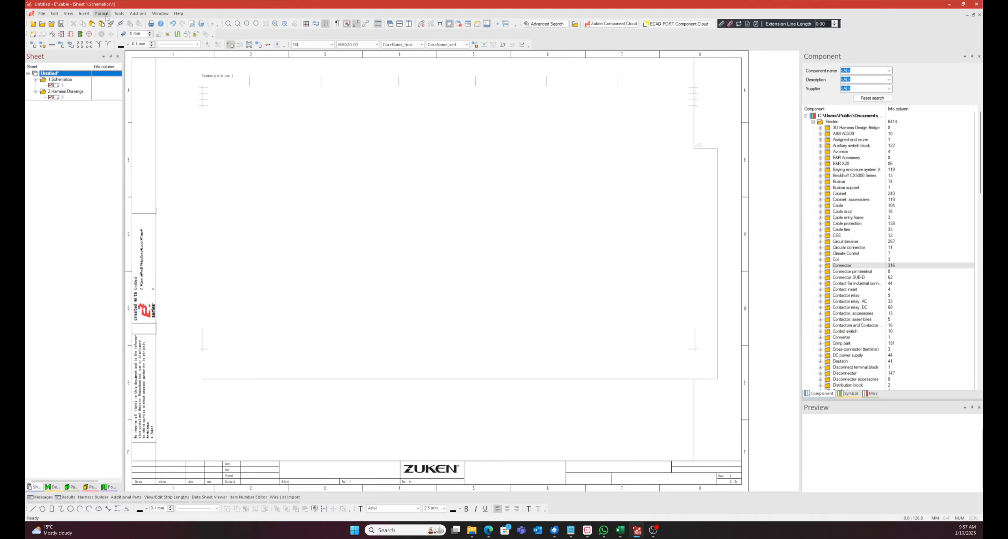
Step: Set the alternative grid size to 1 mm in the general project settings
{"action": "left_click", "coordinate": [119, 14]}
{"action": "left_click", "coordinate": [140, 94]}
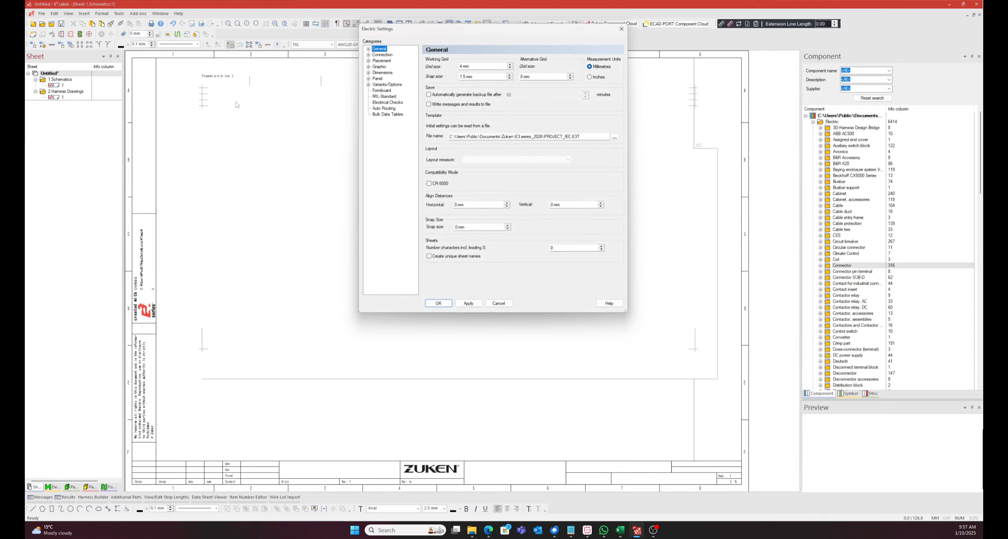
{"action": "left_click_drag", "start_coordinate": [506, 30], "coordinate": [517, 79]}
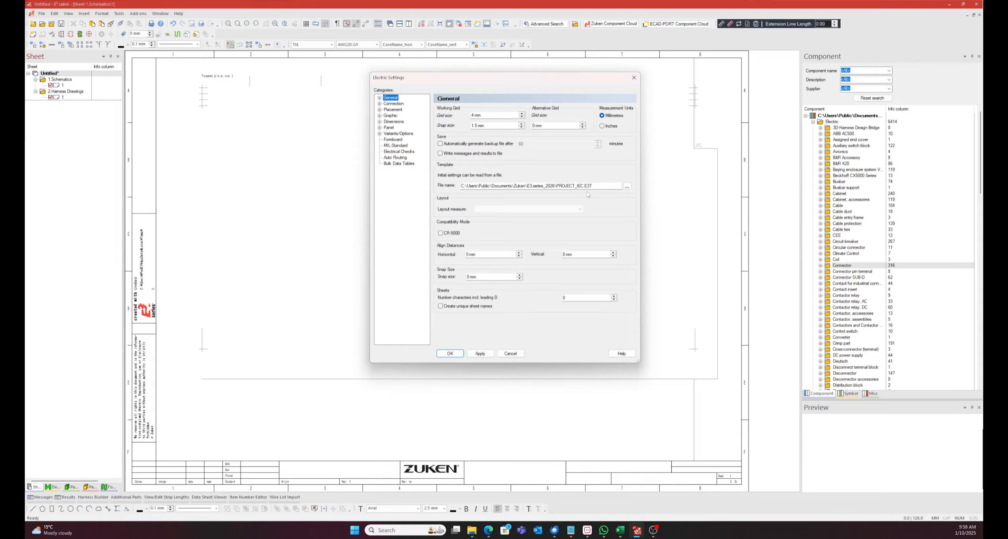
{"action": "left_click_drag", "start_coordinate": [594, 185], "coordinate": [438, 180]}
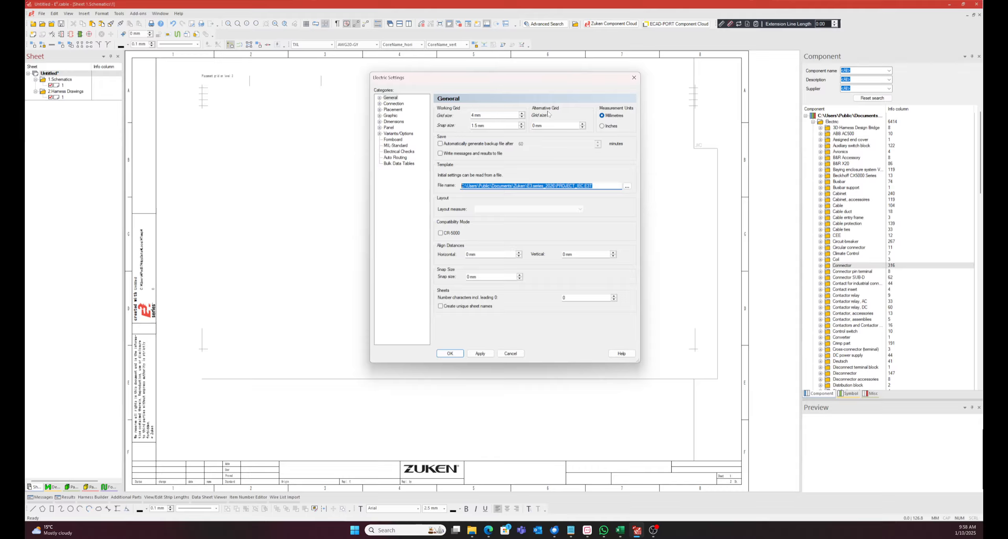
{"action": "left_click", "coordinate": [548, 127]}
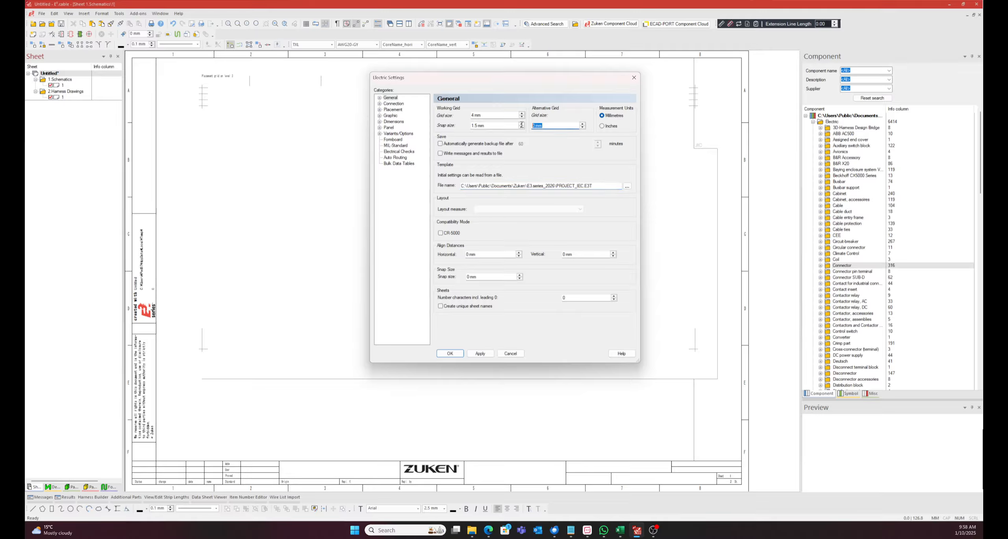
{"action": "type", "text": "1"}
Step: Set the working grid's snap size to 1 mm, keep its grid size at 4 mm, and accept the settings
{"action": "left_click", "coordinate": [490, 127]}
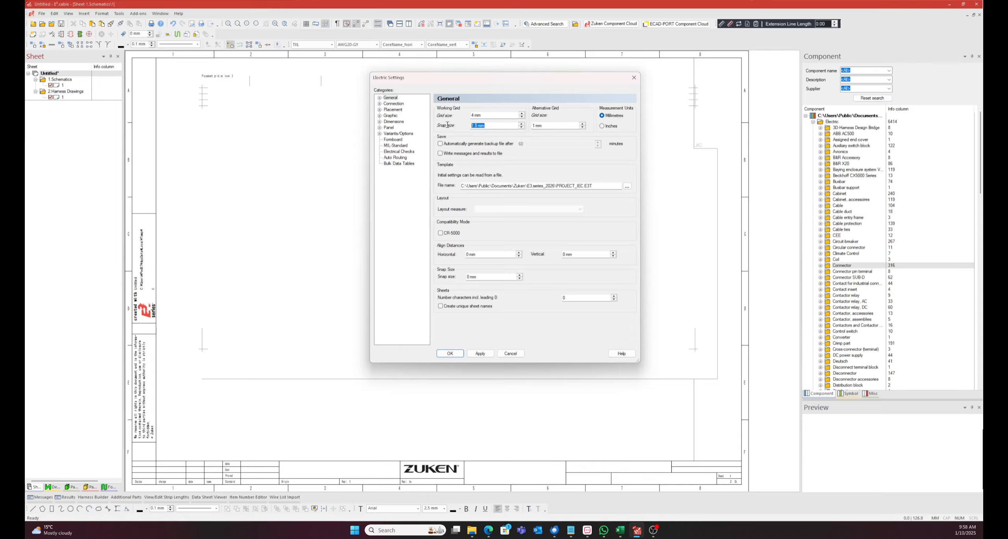
{"action": "double_click", "coordinate": [474, 115]}
{"action": "left_click", "coordinate": [522, 113]}
{"action": "left_click", "coordinate": [522, 116]}
{"action": "double_click", "coordinate": [482, 126]}
{"action": "type", "text": "1"}
{"action": "left_click", "coordinate": [487, 117]}
{"action": "left_click", "coordinate": [449, 353]}
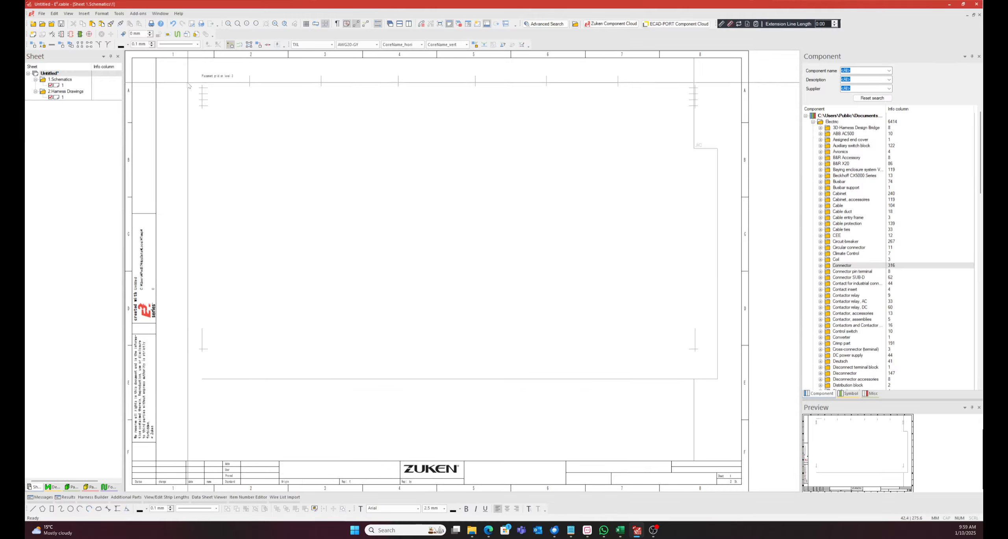
Step: Turn on the grid display on the schematic sheet
{"action": "scroll", "coordinate": [390, 64], "scroll_direction": "up", "scroll_amount": 3}
{"action": "left_click", "coordinate": [306, 24]}
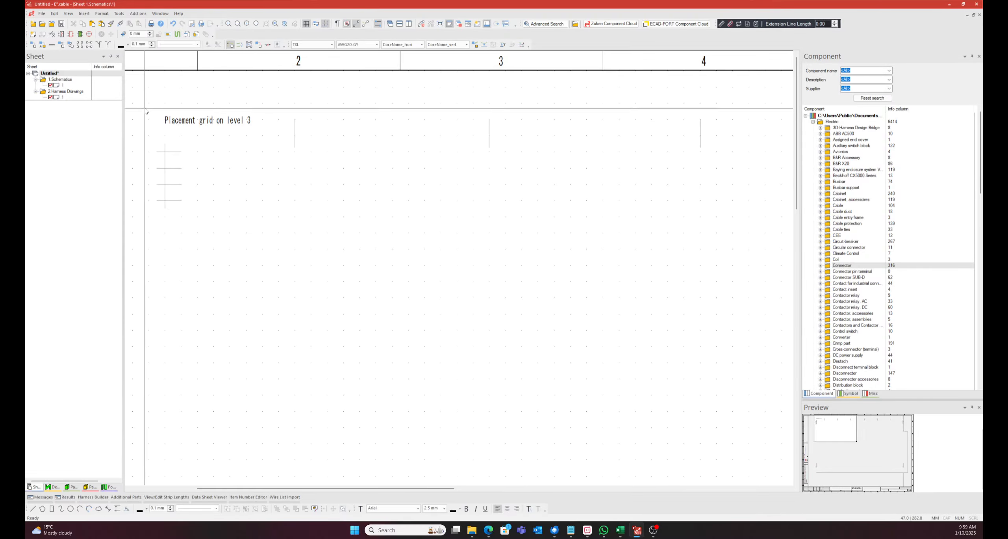
{"action": "scroll", "coordinate": [159, 113], "scroll_direction": "up", "scroll_amount": 3}
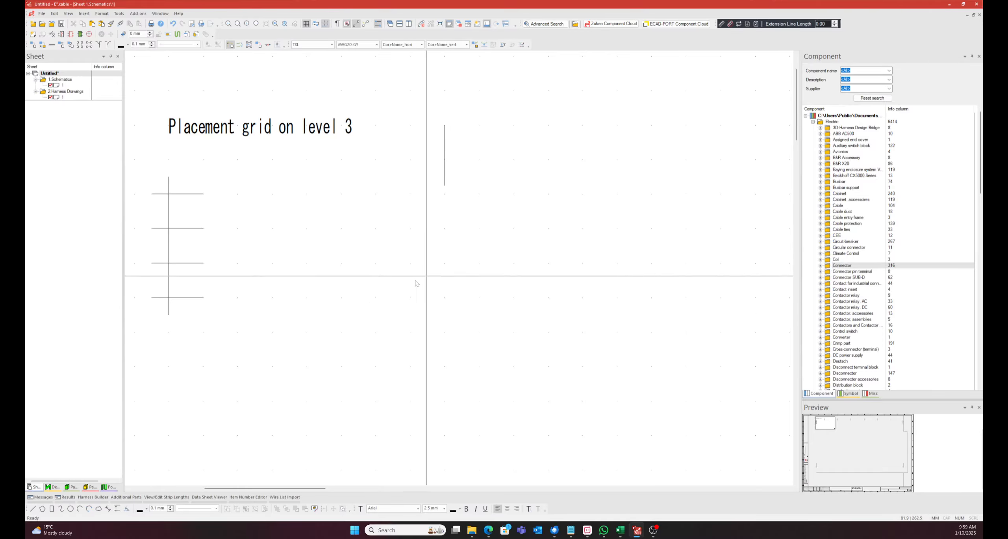
Step: Draw a stepped test connection with several bends below the placement grid text
{"action": "left_click", "coordinate": [228, 194]}
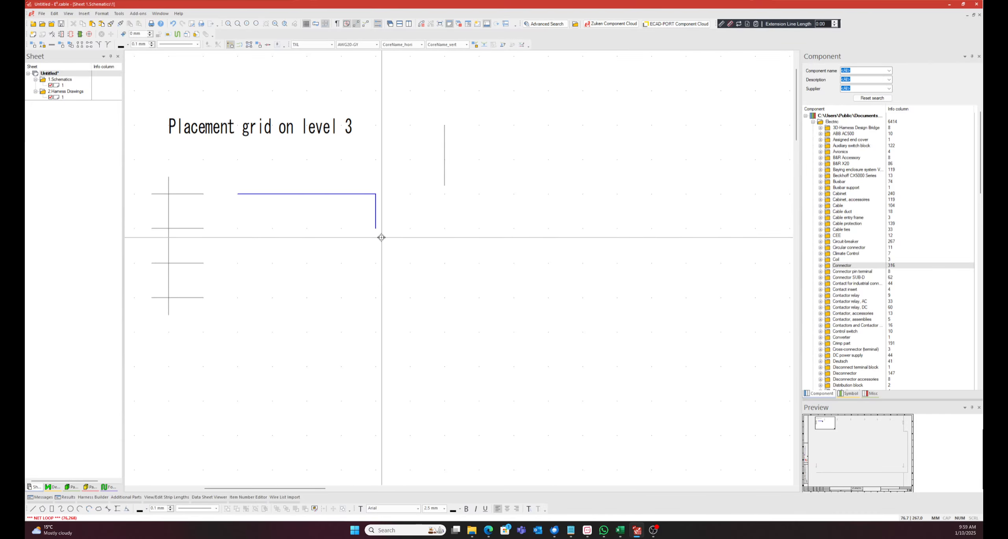
{"action": "left_click", "coordinate": [410, 231]}
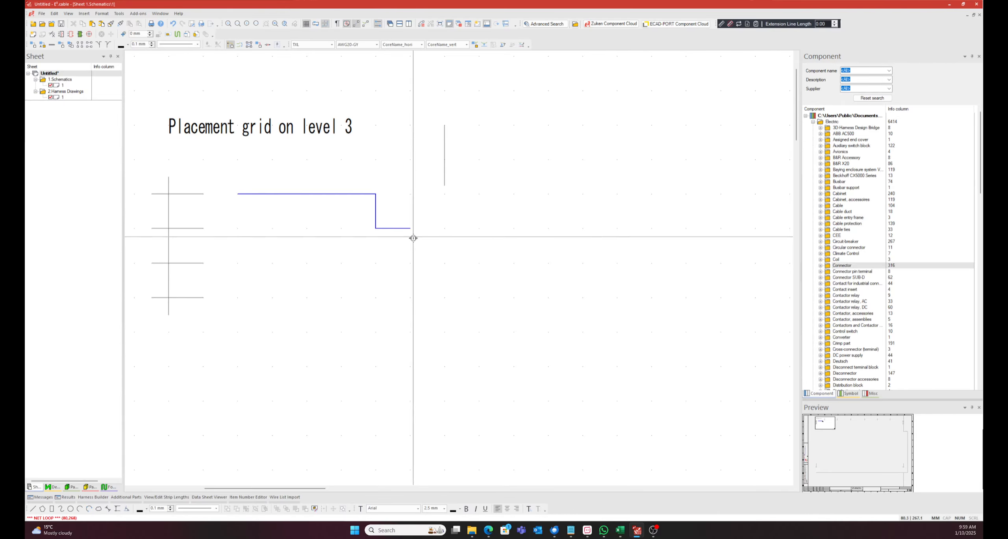
{"action": "left_click", "coordinate": [446, 238]}
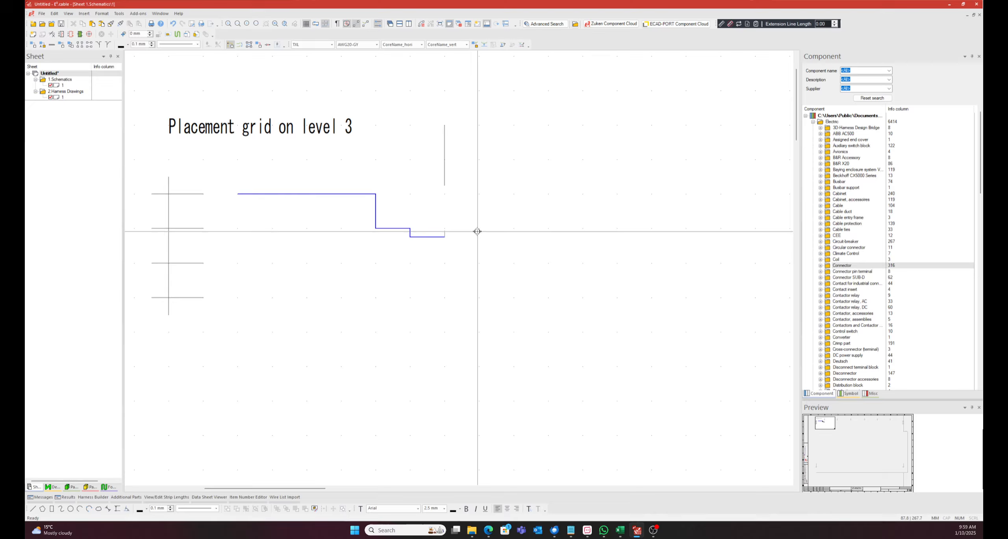
{"action": "double_click", "coordinate": [496, 213]}
Step: Shift a short horizontal segment of the stepped connection slightly upward, then delete the whole connection
{"action": "mouse_move", "coordinate": [390, 229]}
{"action": "left_mouse_down"}
{"action": "mouse_move", "coordinate": [390, 239]}
{"action": "mouse_move", "coordinate": [391, 192]}
{"action": "mouse_move", "coordinate": [396, 239]}
{"action": "mouse_move", "coordinate": [400, 195]}
{"action": "mouse_move", "coordinate": [401, 221]}
{"action": "left_mouse_up"}
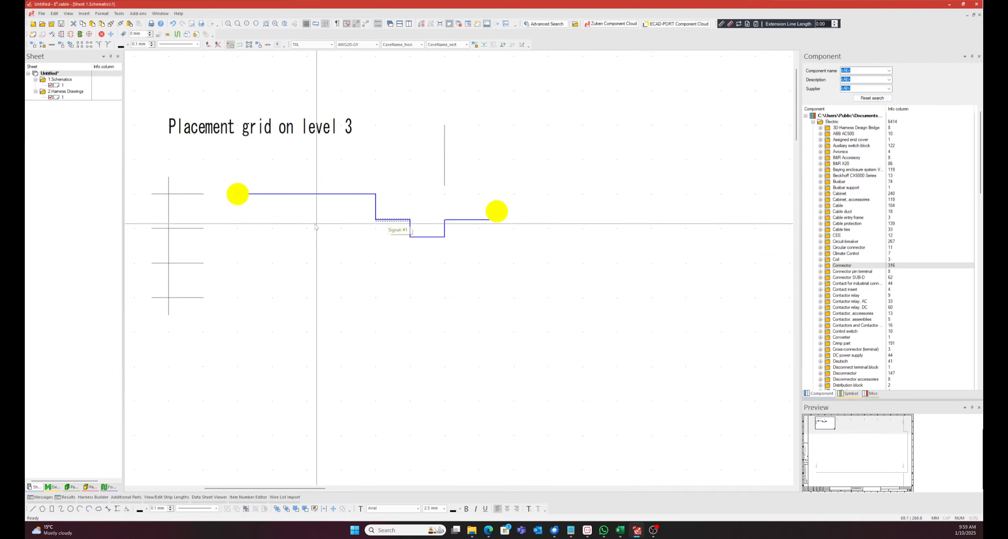
{"action": "left_click", "coordinate": [275, 258]}
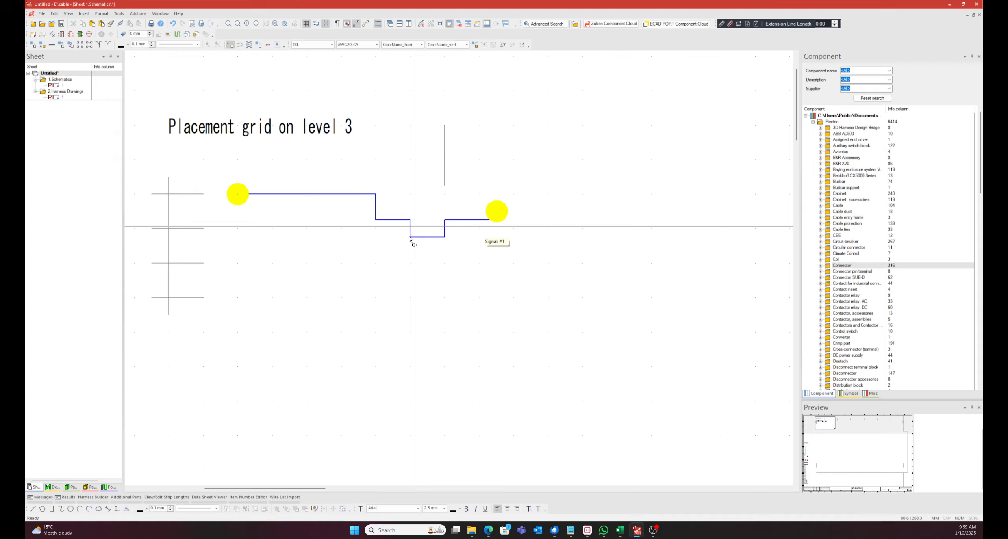
{"action": "left_click_drag", "start_coordinate": [568, 169], "coordinate": [176, 292]}
{"action": "key", "text": "Delete"}
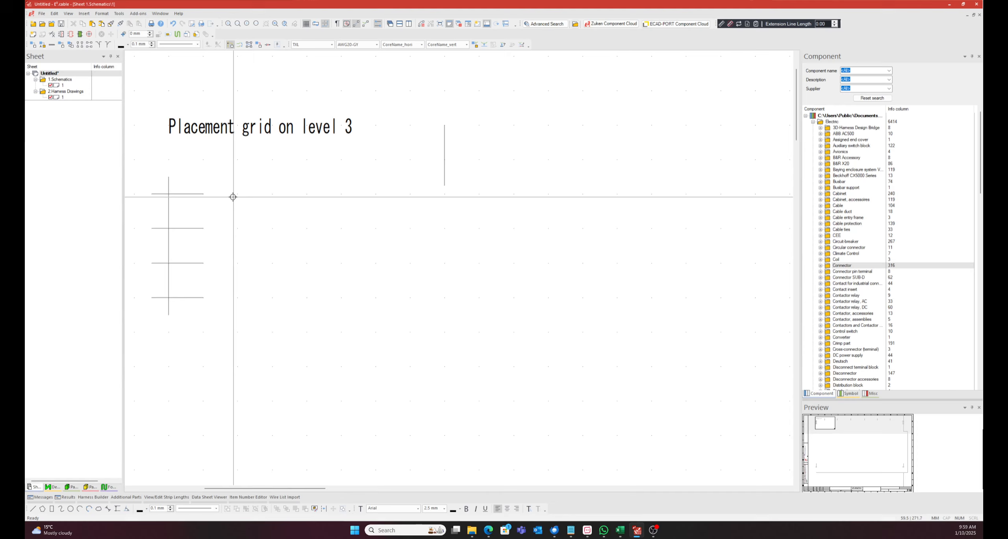
Step: Draw two parallel horizontal connections below the placement grid text and extend their left ends to the vertical placement line
{"action": "key", "text": "ctrl+z"}
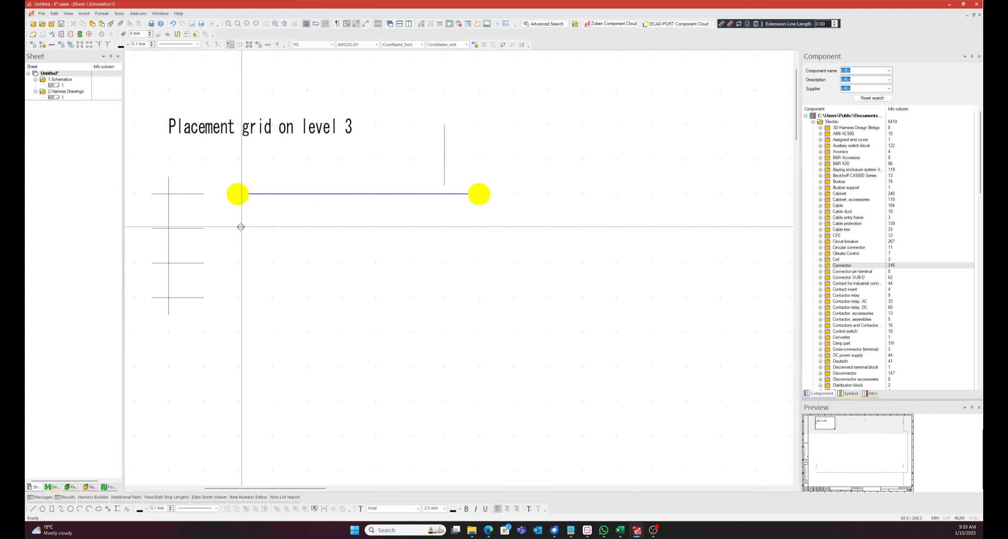
{"action": "left_click_drag", "start_coordinate": [481, 227], "coordinate": [237, 227]}
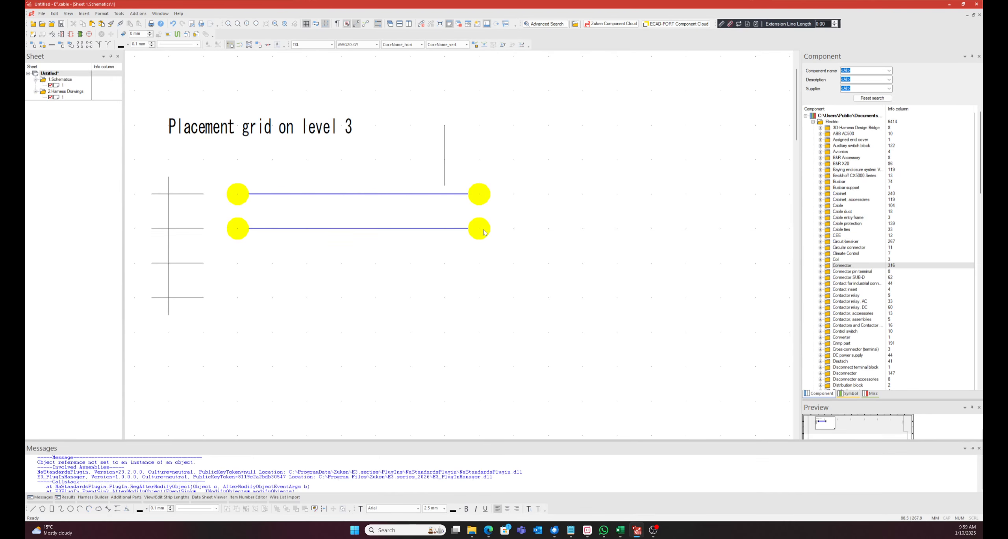
{"action": "left_click", "coordinate": [228, 194]}
{"action": "left_click_drag", "start_coordinate": [227, 194], "coordinate": [168, 194]}
{"action": "left_click_drag", "start_coordinate": [236, 228], "coordinate": [169, 228]}
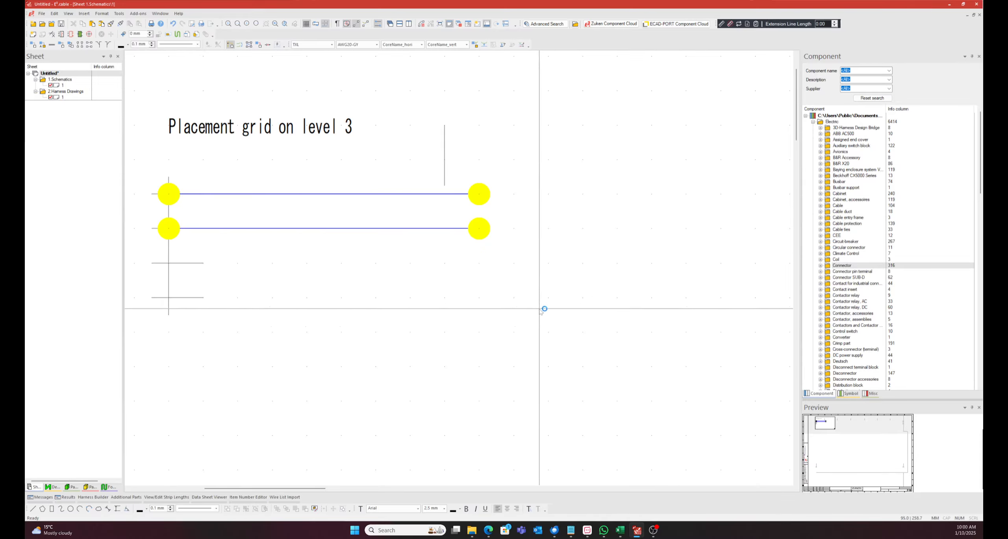
Step: Branch a connection off the lower connection's left end, run it between the two, and reshape it with a longer slanted start
{"action": "left_click", "coordinate": [169, 232]}
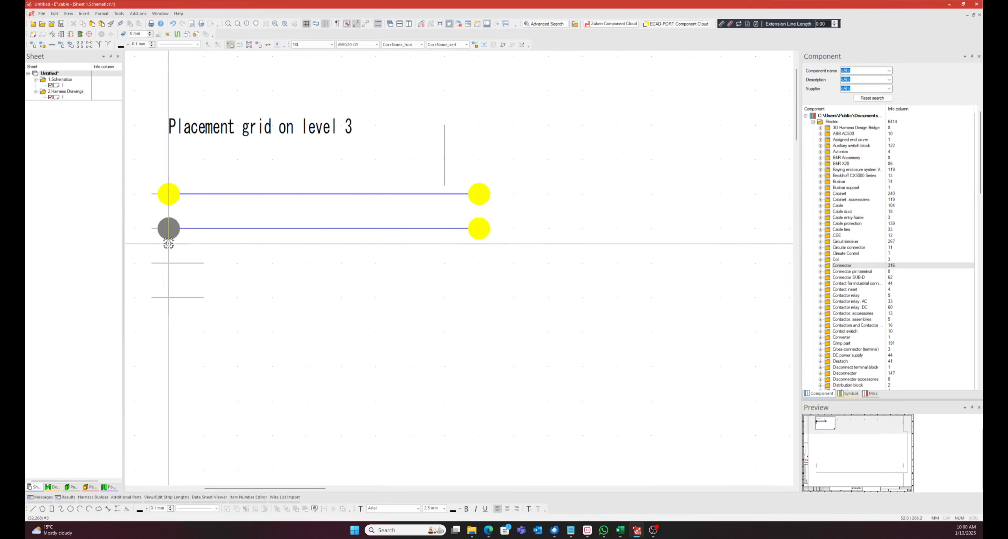
{"action": "left_click", "coordinate": [195, 213]}
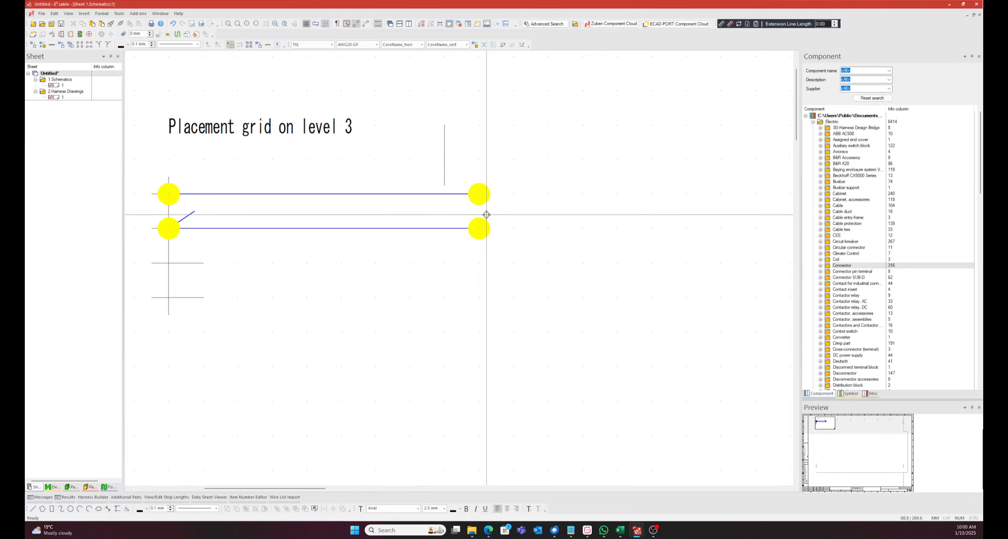
{"action": "left_click", "coordinate": [489, 212]}
{"action": "mouse_move", "coordinate": [317, 211]}
{"action": "left_mouse_down"}
{"action": "mouse_move", "coordinate": [300, 215]}
{"action": "mouse_move", "coordinate": [331, 217]}
{"action": "mouse_move", "coordinate": [267, 213]}
{"action": "mouse_move", "coordinate": [322, 217]}
{"action": "left_mouse_up"}
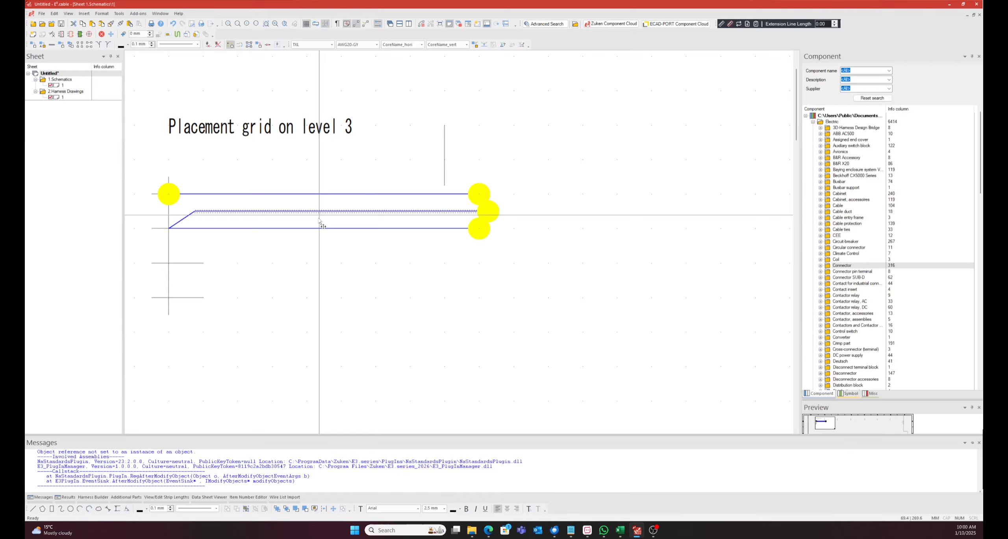
{"action": "left_click_drag", "start_coordinate": [207, 217], "coordinate": [248, 236]}
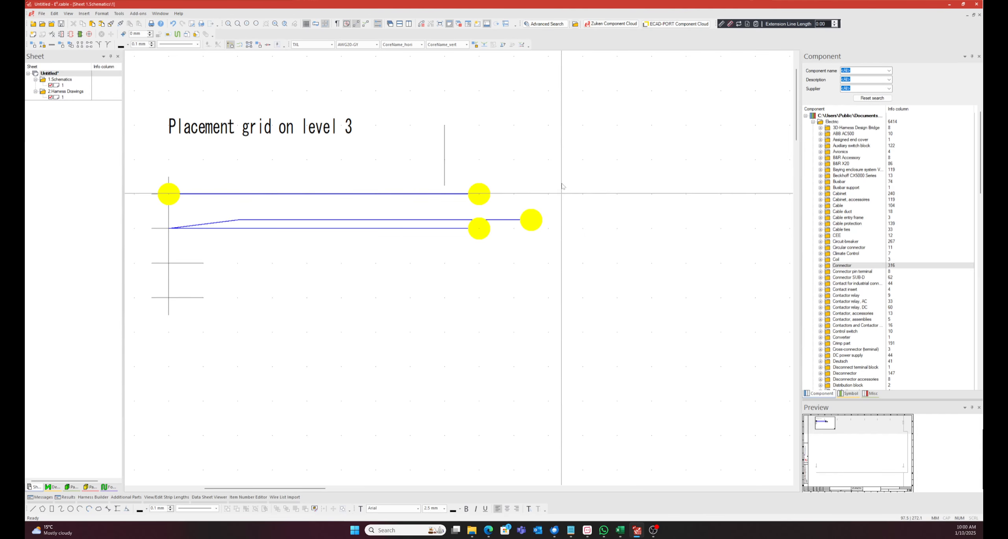
Step: Delete all test connections from the schematic sheet and purge the project's unused objects
{"action": "key", "text": "ctrl+a"}
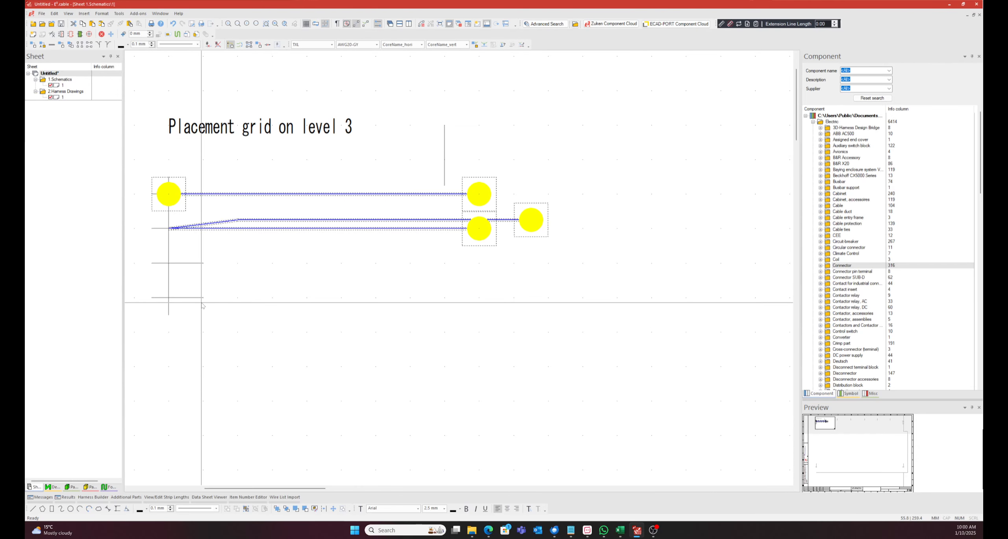
{"action": "key", "text": "Delete"}
{"action": "scroll", "coordinate": [311, 239], "scroll_direction": "down", "scroll_amount": 5}
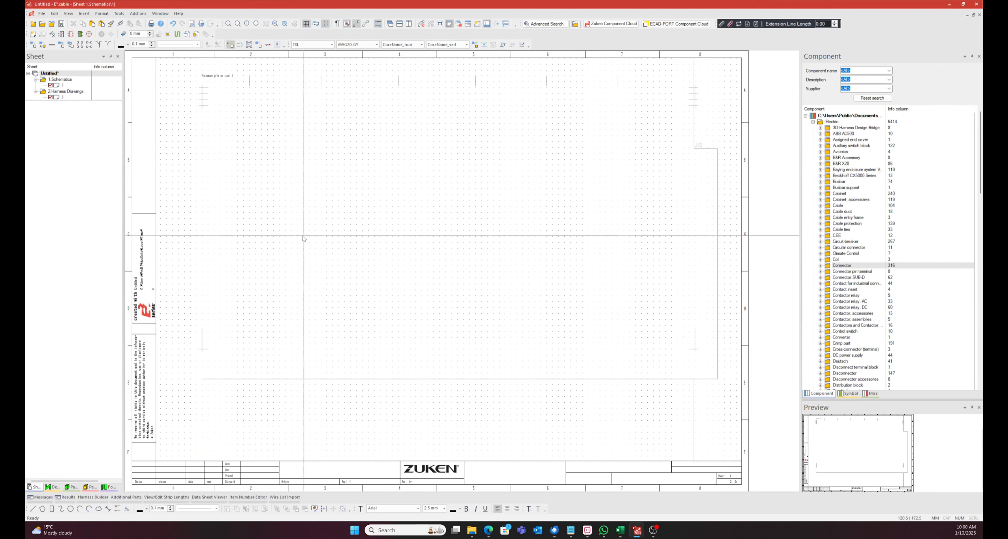
{"action": "right_click", "coordinate": [52, 73]}
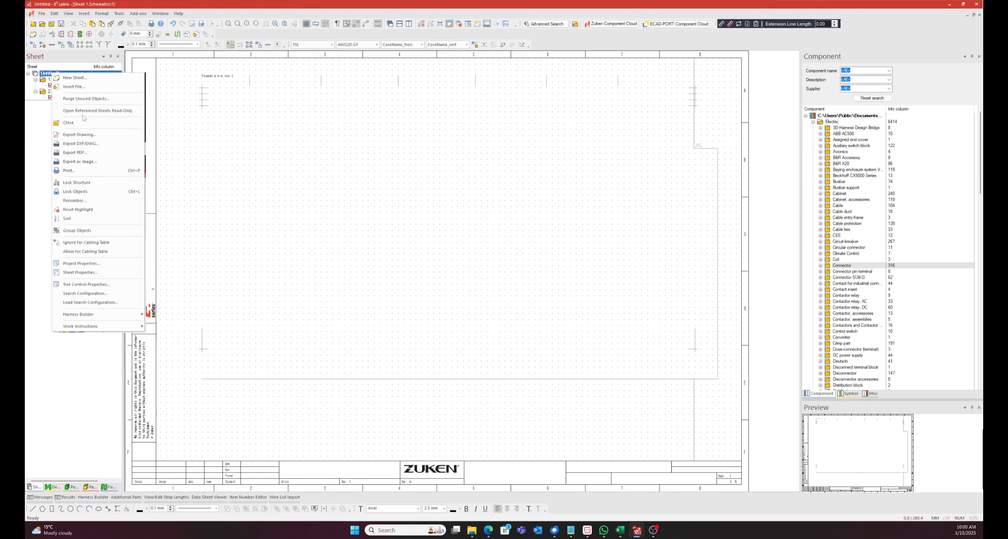
{"action": "left_click", "coordinate": [85, 100]}
{"action": "left_click", "coordinate": [467, 340]}
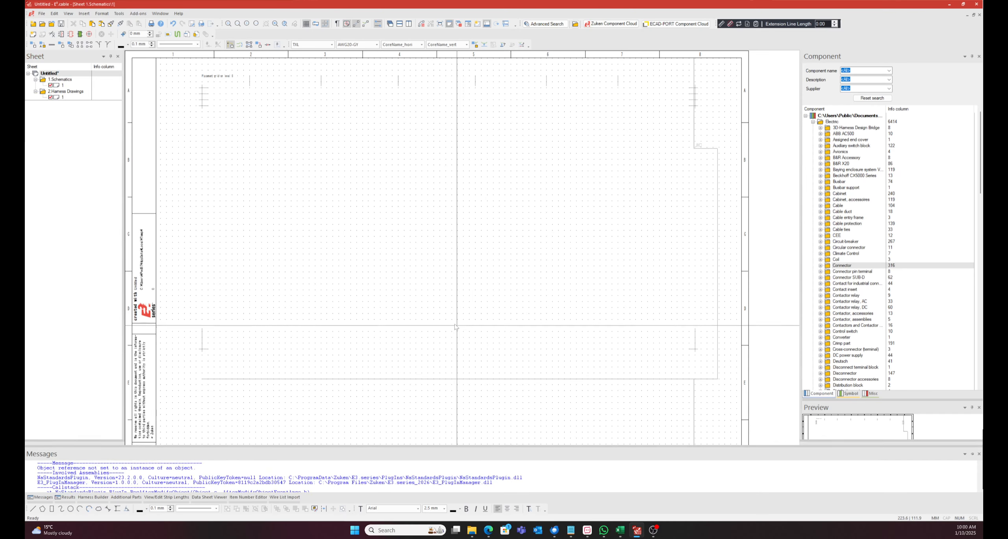
Step: Review the General and Display categories of the project settings, then examine the sheet's grid points at different zoom levels
{"action": "double_click", "coordinate": [373, 182]}
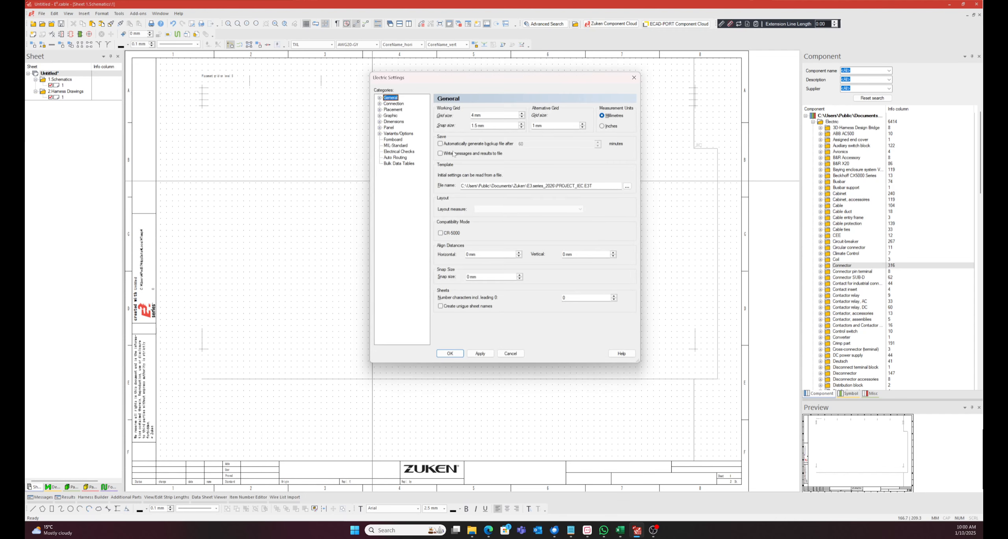
{"action": "left_click", "coordinate": [380, 98]}
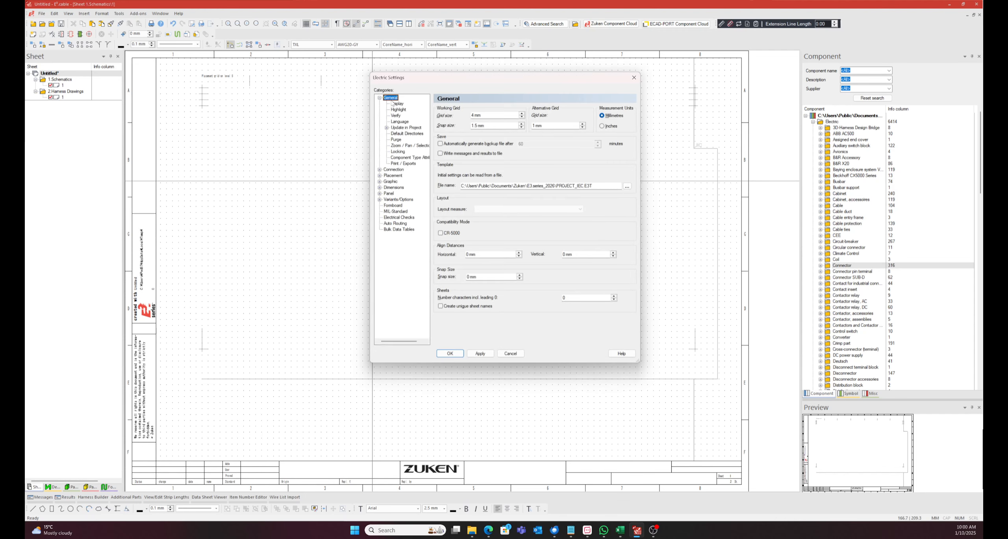
{"action": "left_click", "coordinate": [397, 104]}
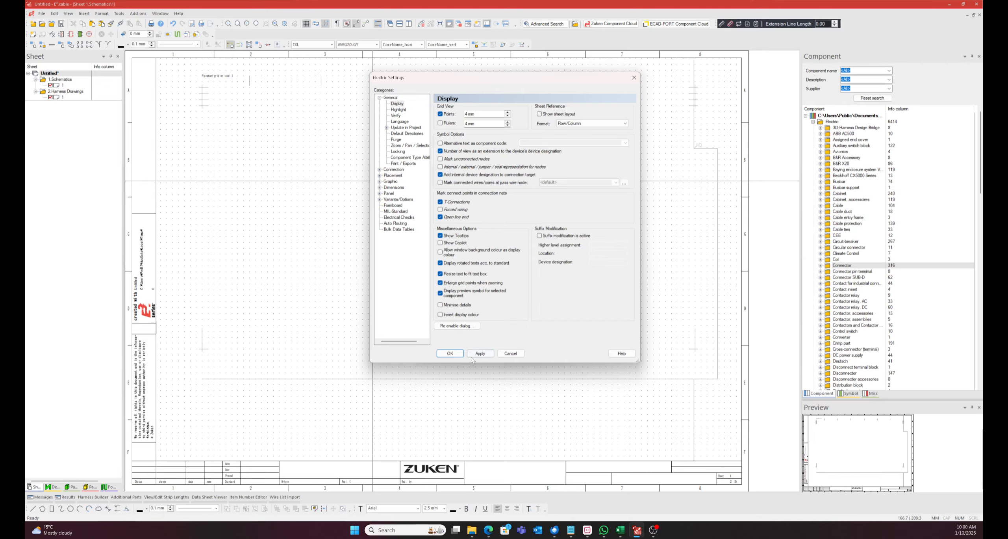
{"action": "left_click", "coordinate": [450, 353]}
{"action": "scroll", "coordinate": [354, 255], "scroll_direction": "up", "scroll_amount": 5}
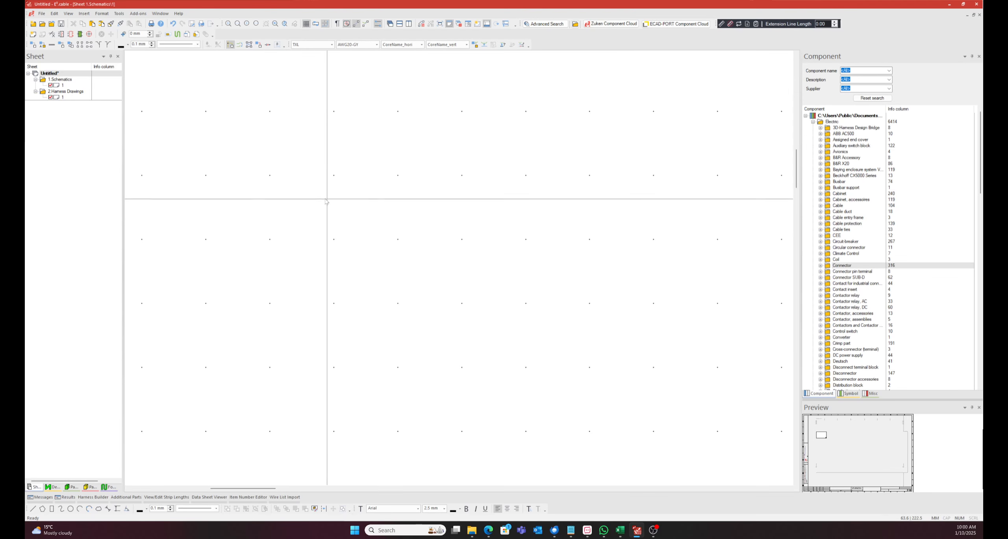
{"action": "scroll", "coordinate": [326, 200], "scroll_direction": "down", "scroll_amount": 5}
{"action": "scroll", "coordinate": [201, 73], "scroll_direction": "up", "scroll_amount": 5}
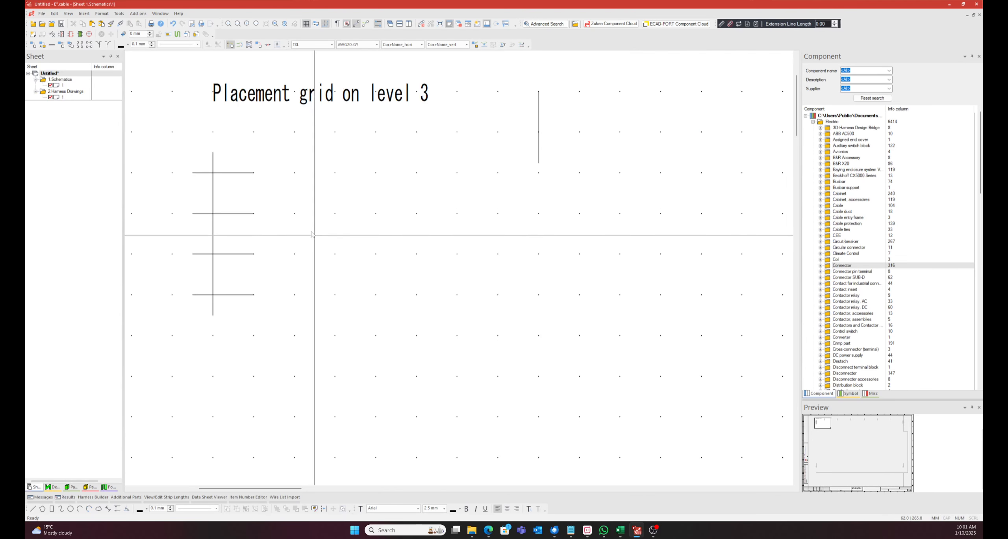
{"action": "scroll", "coordinate": [316, 180], "scroll_direction": "down", "scroll_amount": 5}
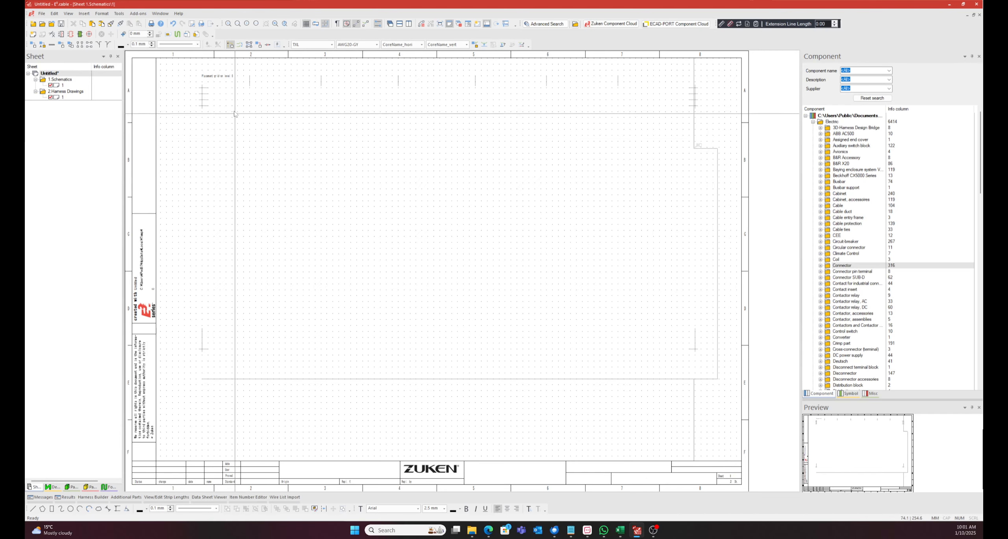
Step: Insert the comment text "dss" in regular Arial 2.5 mm on the empty sheet area and stretch its text box wider
{"action": "scroll", "coordinate": [450, 299], "scroll_direction": "up", "scroll_amount": 3}
{"action": "key", "text": "t"}
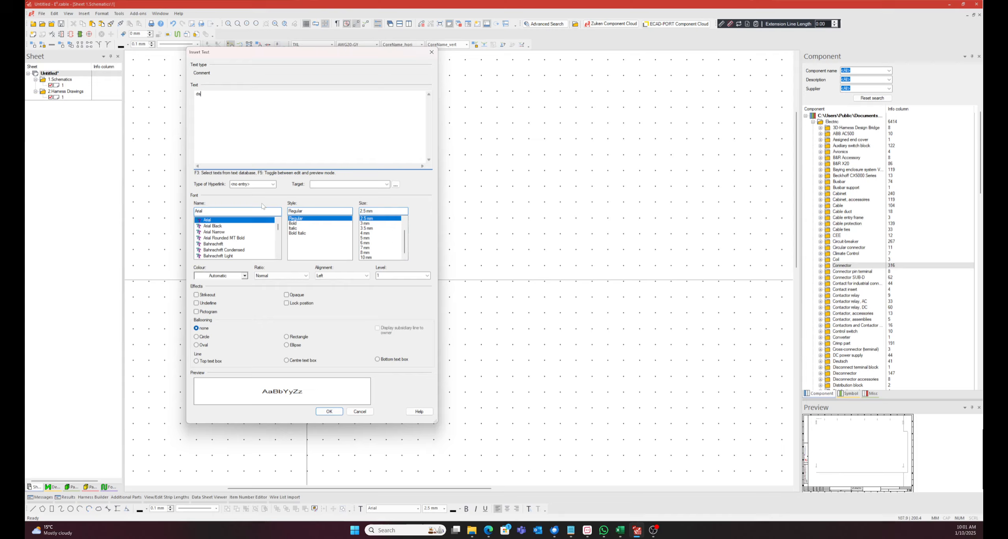
{"action": "left_click", "coordinate": [339, 411]}
{"action": "left_click", "coordinate": [394, 263]}
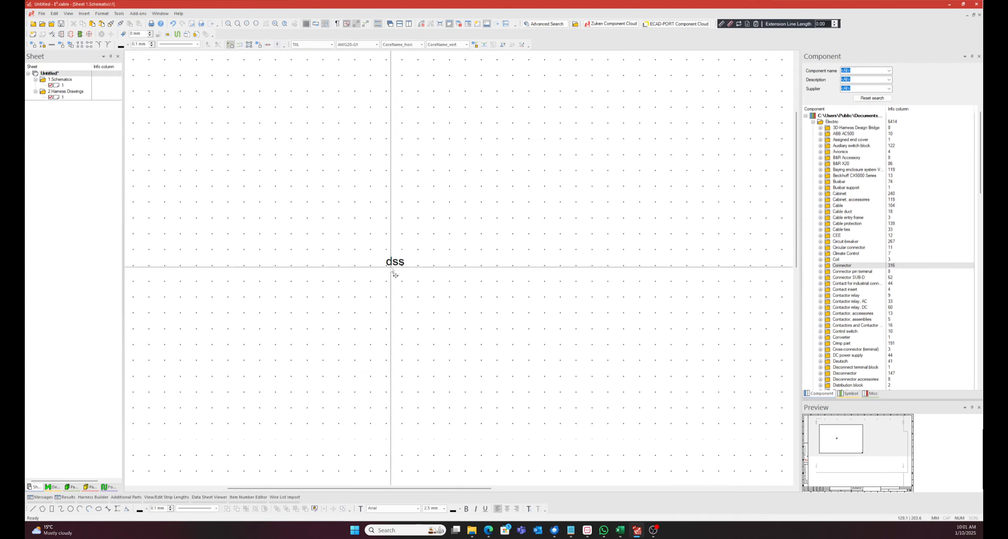
{"action": "left_click_drag", "start_coordinate": [386, 261], "coordinate": [339, 260]}
{"action": "left_click_drag", "start_coordinate": [405, 261], "coordinate": [353, 263]}
{"action": "left_click", "coordinate": [349, 279]}
Step: Move the dss text into the title block and align it inside the blank cell beside the date label
{"action": "scroll", "coordinate": [349, 263], "scroll_direction": "down", "scroll_amount": 4}
{"action": "scroll", "coordinate": [360, 249], "scroll_direction": "down", "scroll_amount": 1}
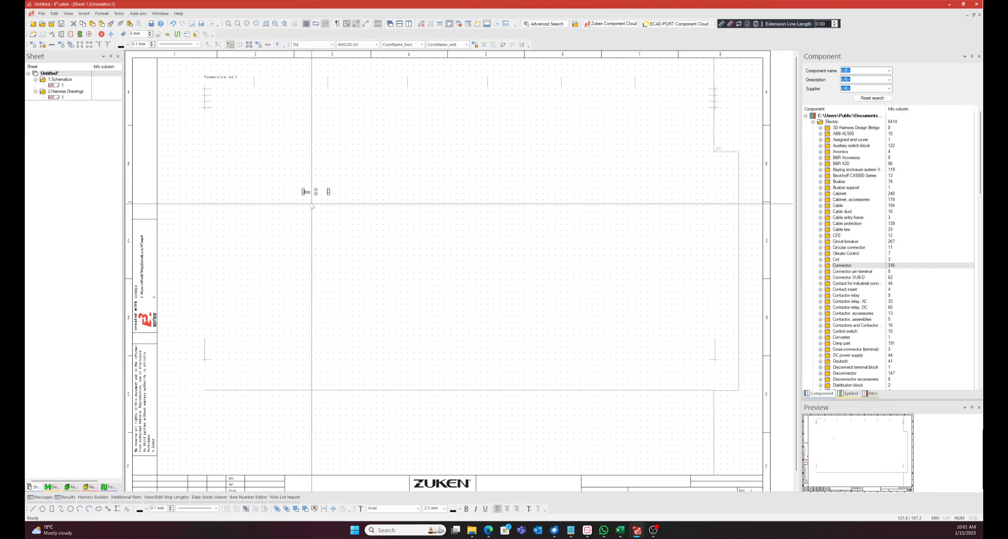
{"action": "left_click_drag", "start_coordinate": [304, 193], "coordinate": [250, 482]}
{"action": "scroll", "coordinate": [275, 483], "scroll_direction": "up", "scroll_amount": 5}
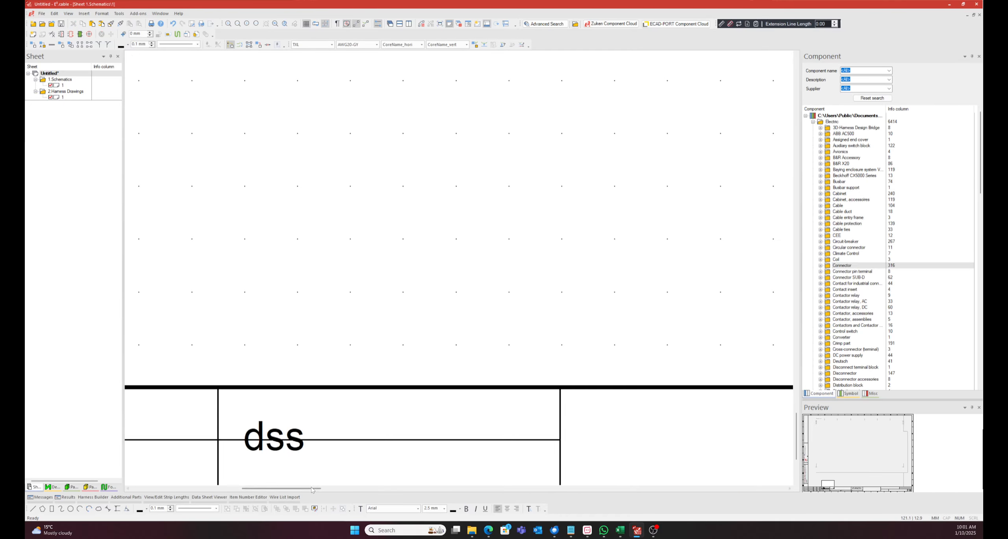
{"action": "left_click_drag", "start_coordinate": [299, 269], "coordinate": [278, 241]}
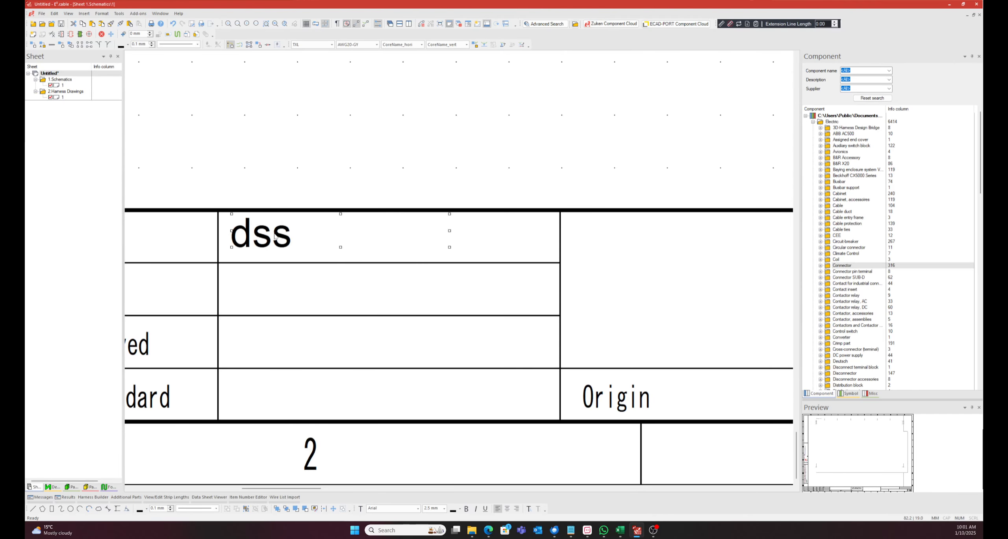
Step: Extend the dss text with three successive long strings of filler letters to test fitting within its text box
{"action": "double_click", "coordinate": [285, 237]}
{"action": "type", "text": "afdsfsdfasfdsdfdsfgdsfgdsfgdsfg"}
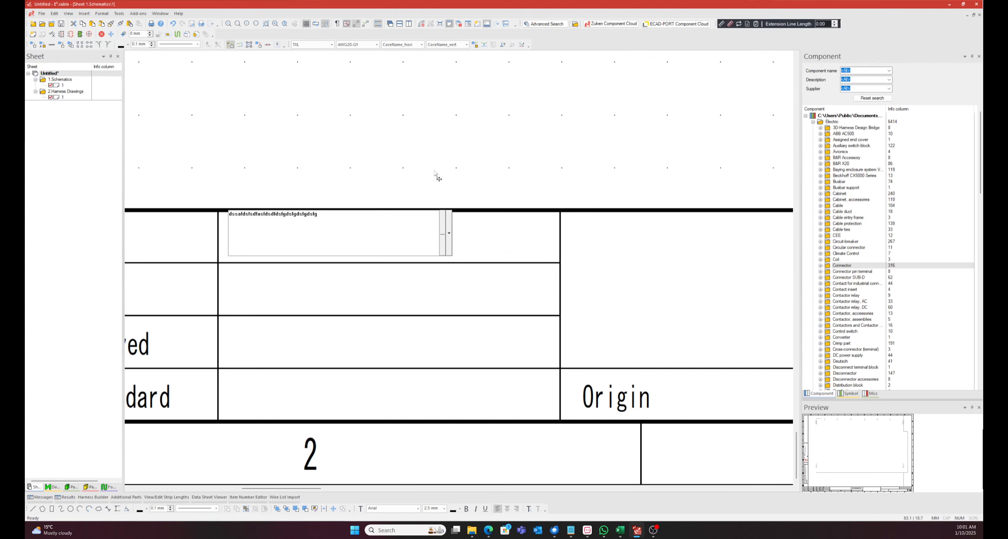
{"action": "left_click", "coordinate": [435, 173]}
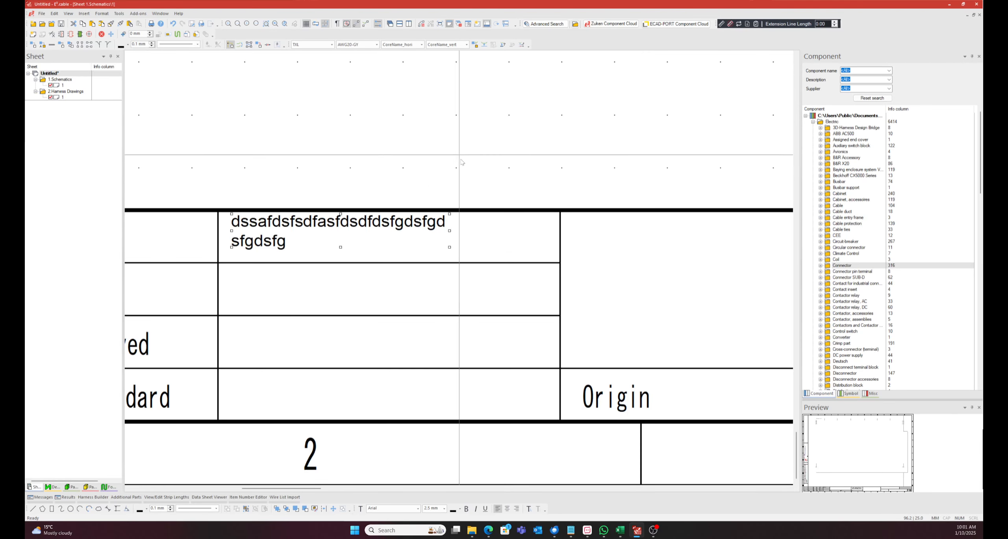
{"action": "double_click", "coordinate": [376, 221]}
{"action": "type", "text": "weafsdfasdfsdafsadfsaddsfsdfsadfdsafadsfsadf"}
{"action": "left_click", "coordinate": [388, 202]}
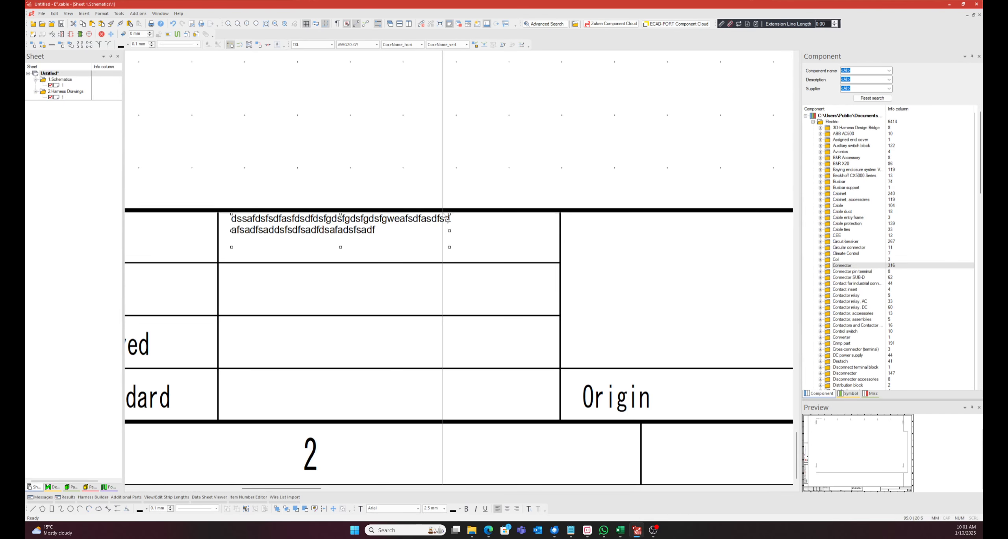
{"action": "double_click", "coordinate": [445, 244]}
{"action": "type", "text": "vzvd"}
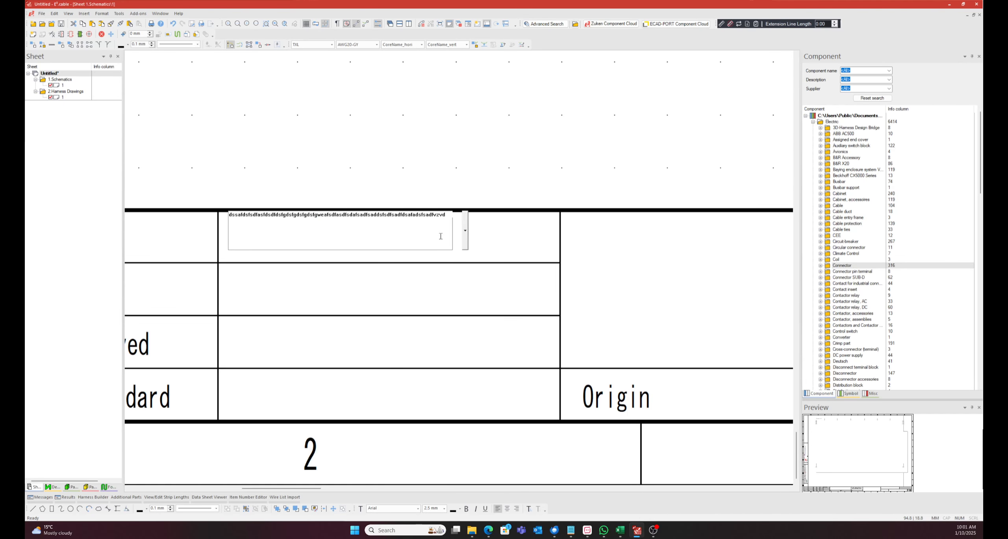
{"action": "type", "text": "bgcncghnxgfbgfbsgdfbfgbfgngfhngdhndn"}
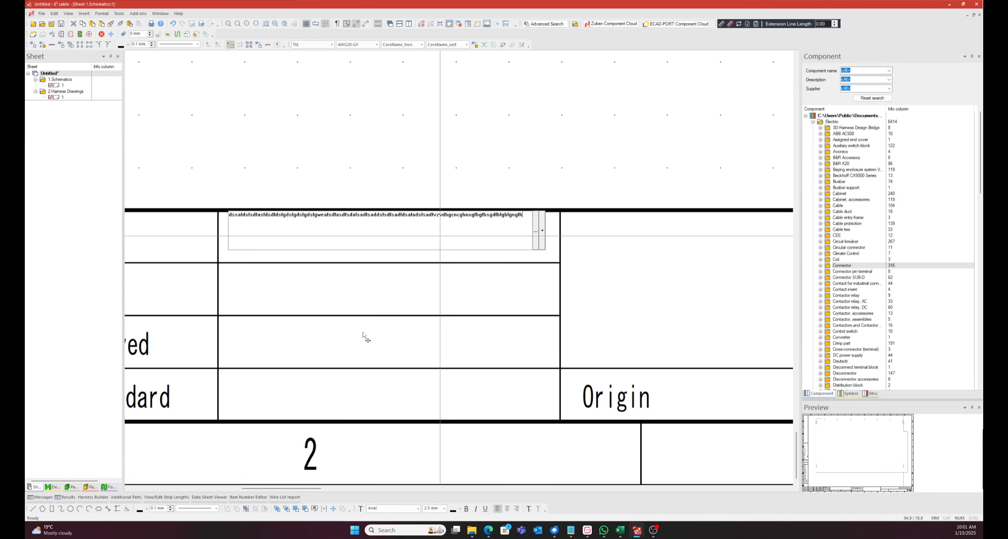
{"action": "left_click", "coordinate": [363, 334]}
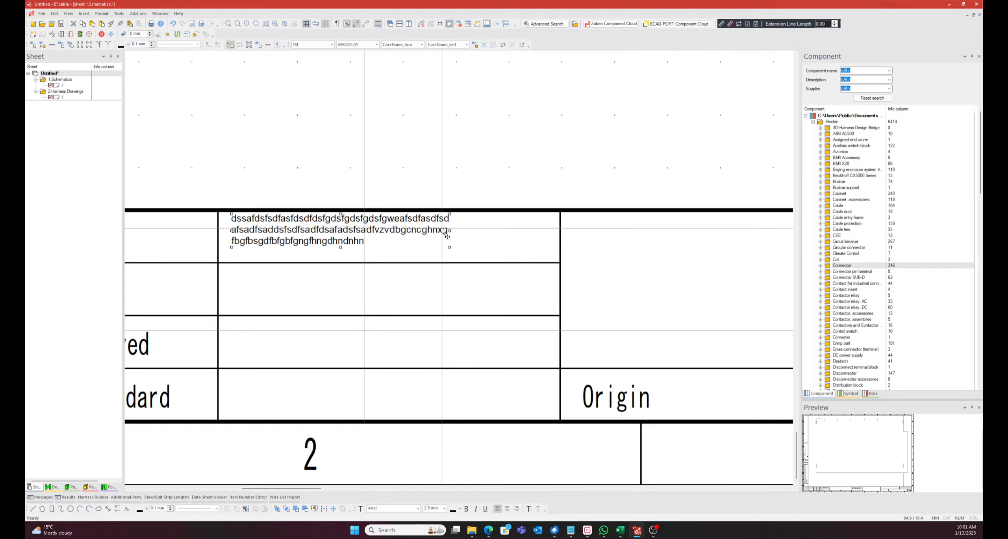
Step: Delete the filler text from the title block
{"action": "key", "text": "Delete"}
{"action": "scroll", "coordinate": [556, 279], "scroll_direction": "down", "scroll_amount": 3}
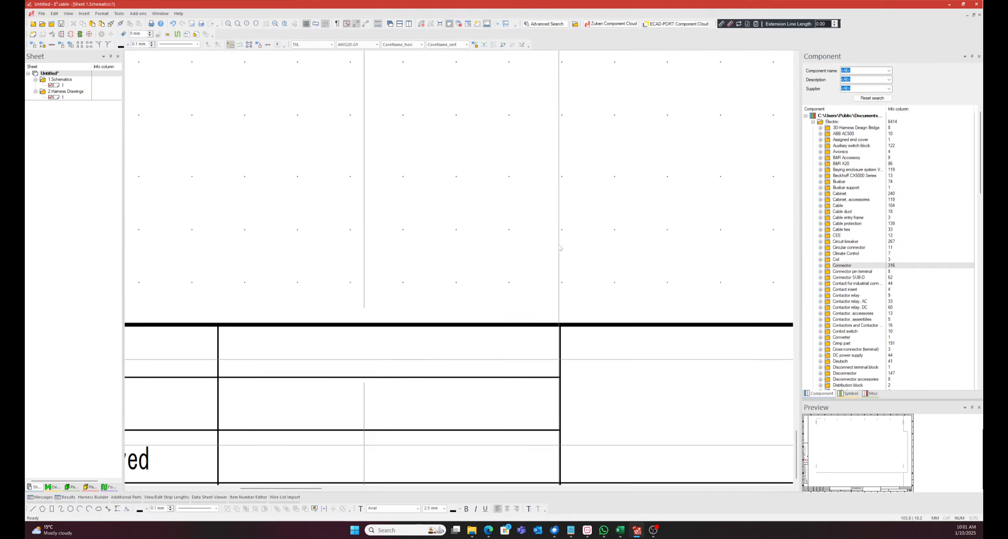
{"action": "scroll", "coordinate": [557, 280], "scroll_direction": "down", "scroll_amount": 4}
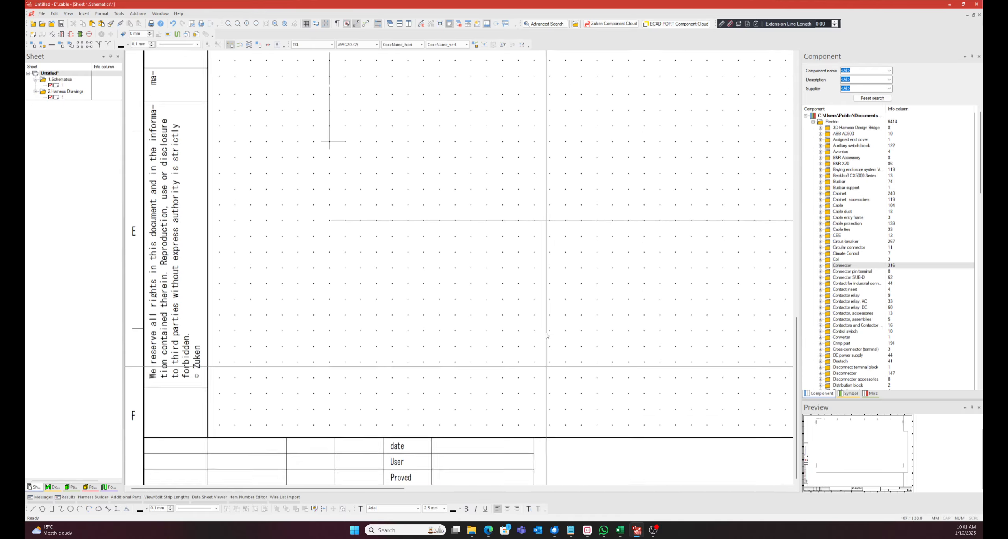
{"action": "scroll", "coordinate": [504, 366], "scroll_direction": "down", "scroll_amount": 3}
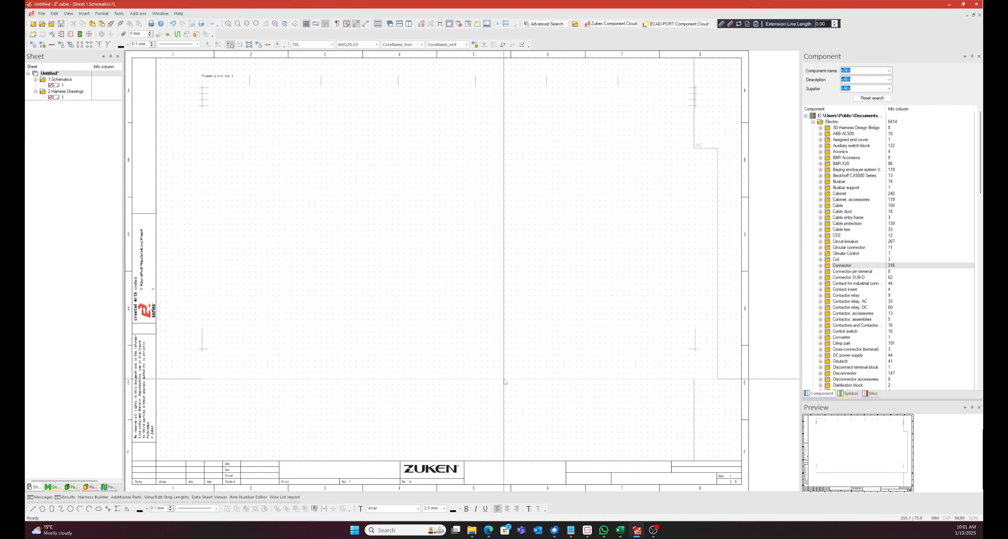
Step: Place the ESCHA connector 8004804 from the Connector library in the lower middle area of the schematic sheet
{"action": "double_click", "coordinate": [385, 239]}
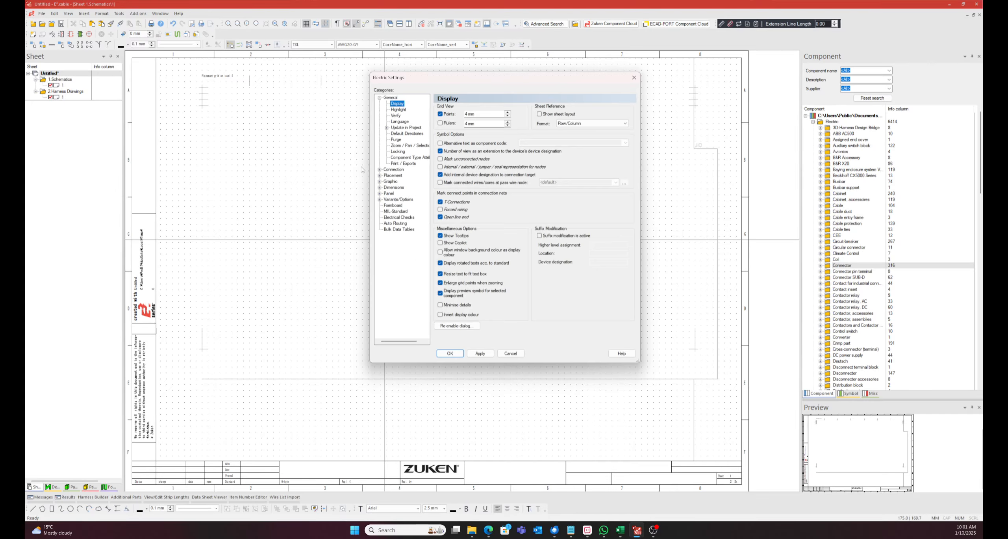
{"action": "left_click", "coordinate": [639, 79]}
{"action": "left_click", "coordinate": [853, 265]}
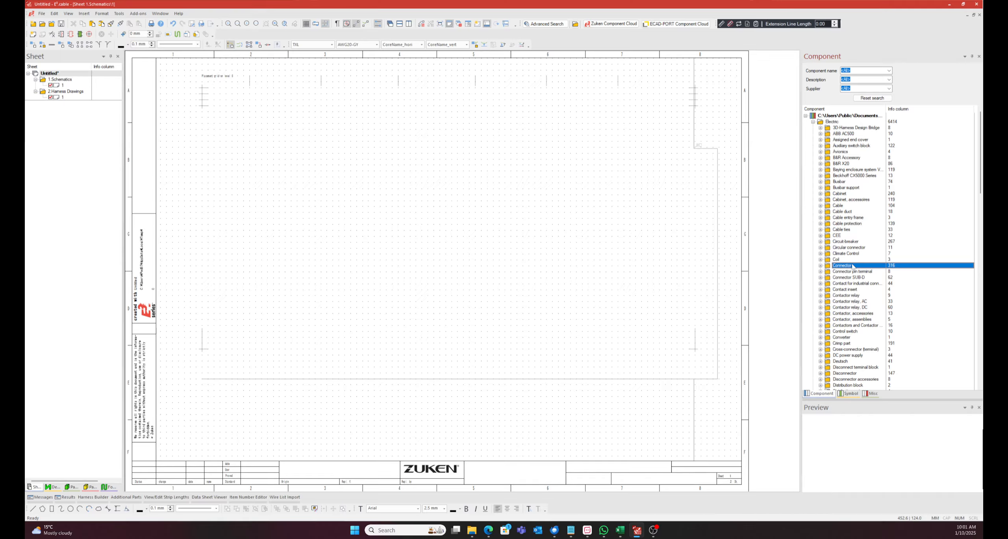
{"action": "double_click", "coordinate": [843, 266]}
{"action": "double_click", "coordinate": [847, 289]}
{"action": "left_click", "coordinate": [855, 295]}
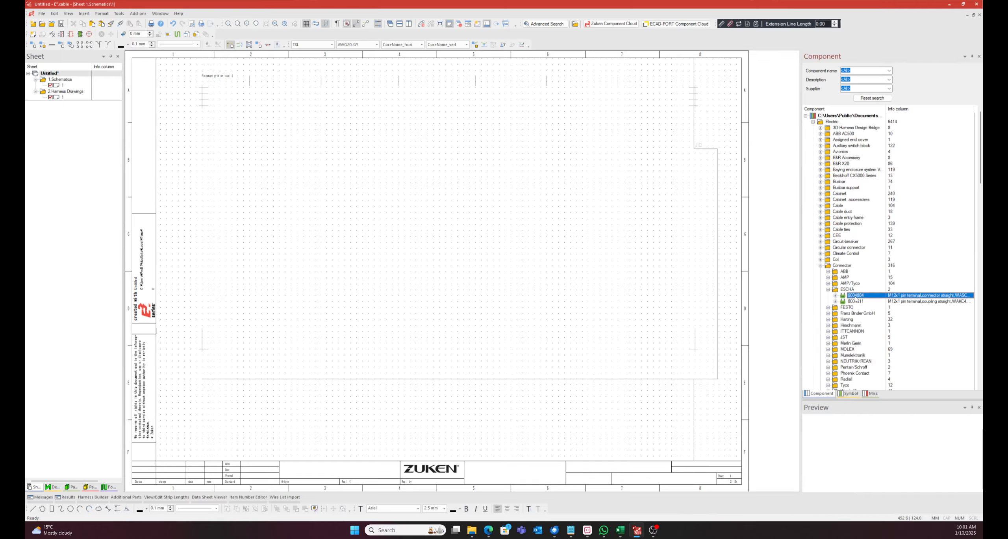
{"action": "left_click_drag", "start_coordinate": [855, 300], "coordinate": [389, 296]}
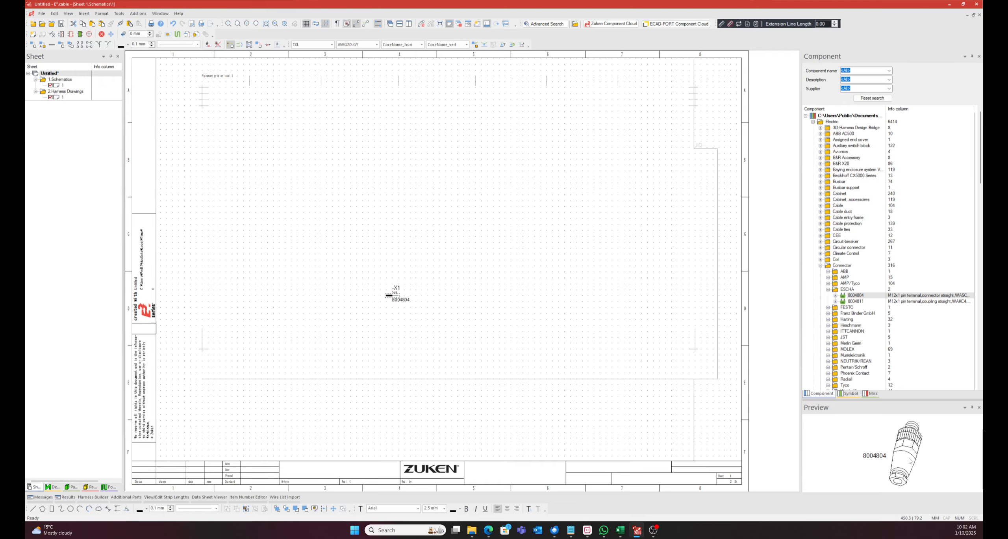
Step: Locate the placed connector under the -X group of the device tree and remove its symbol from the sheet
{"action": "left_click", "coordinate": [51, 487]}
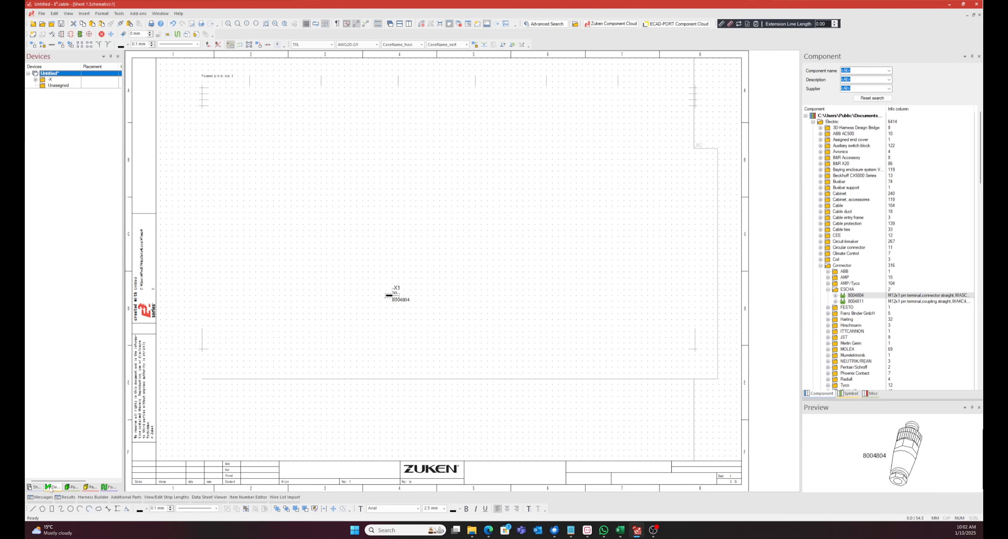
{"action": "left_click", "coordinate": [260, 225]}
{"action": "left_click", "coordinate": [49, 80]}
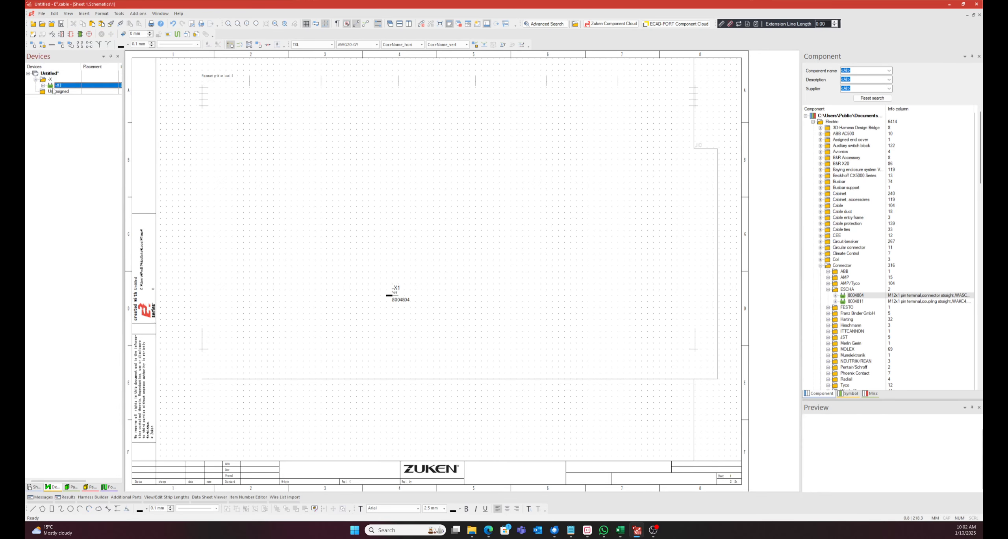
{"action": "left_click", "coordinate": [389, 294]}
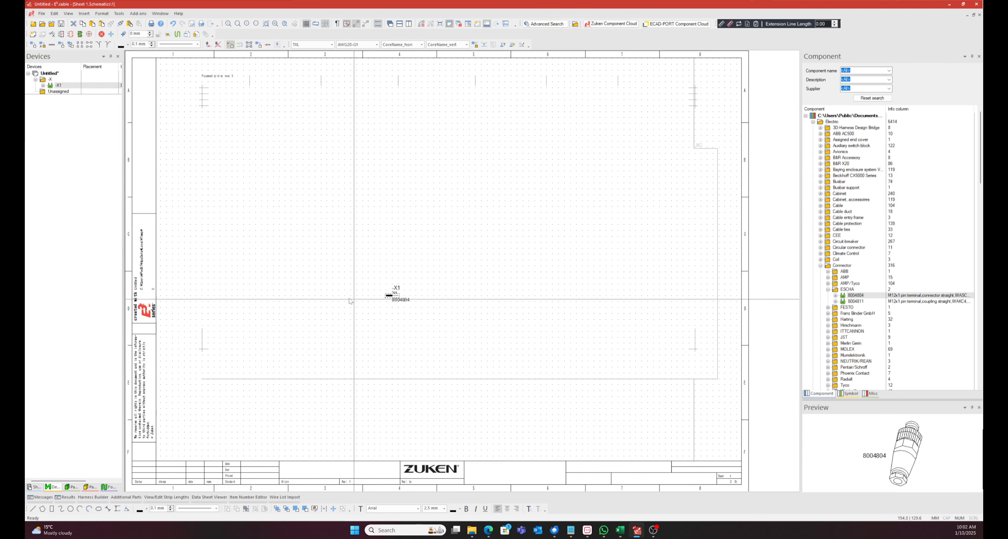
Step: Edit the jump zoom factor in the Highlight settings and review the Language and Update in Project settings
{"action": "double_click", "coordinate": [481, 321]}
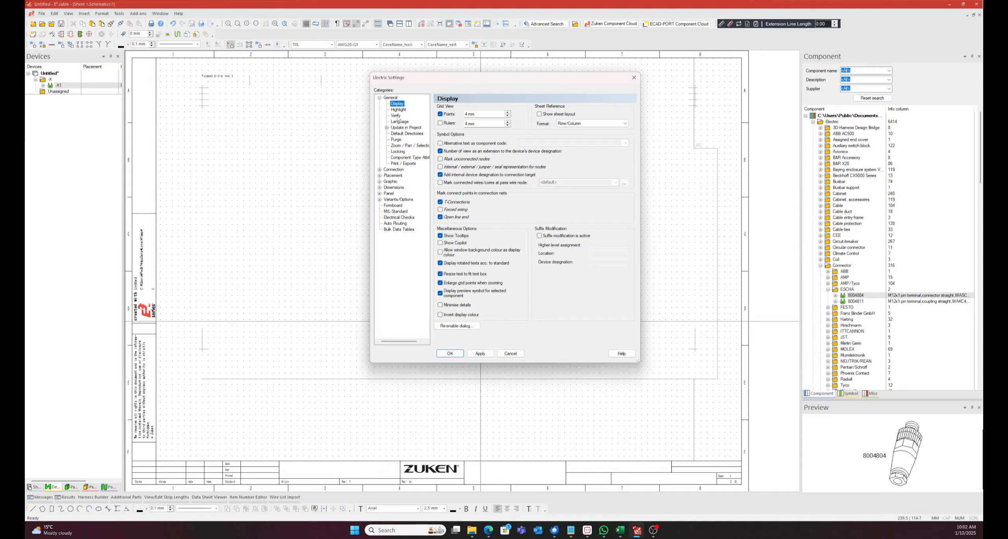
{"action": "left_click", "coordinate": [399, 111]}
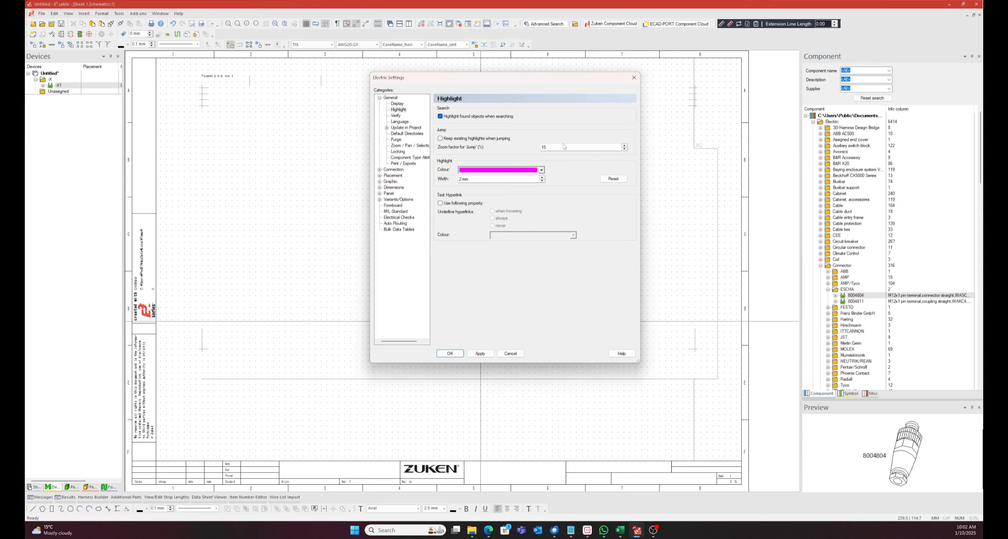
{"action": "type", "text": "0"}
{"action": "left_click", "coordinate": [400, 122]}
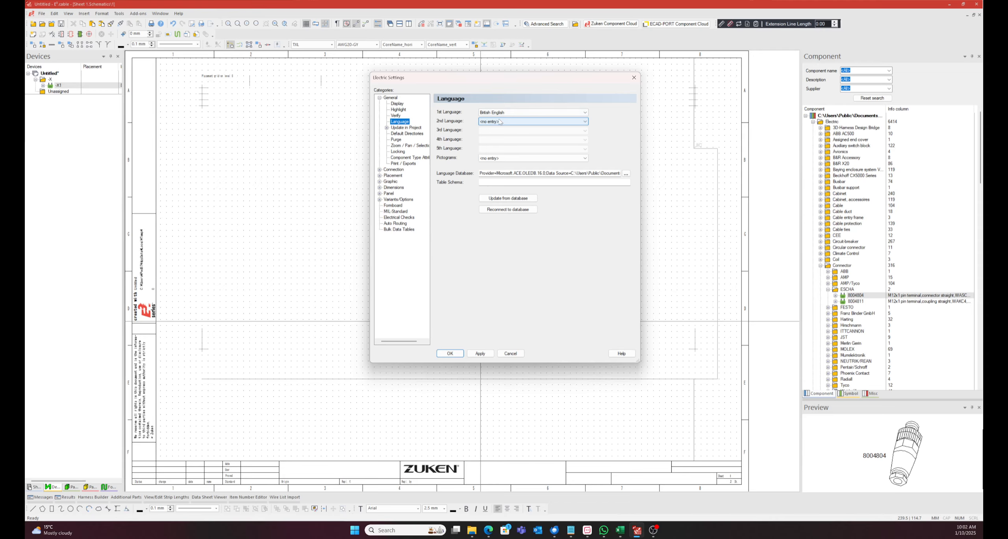
{"action": "left_click", "coordinate": [405, 128]}
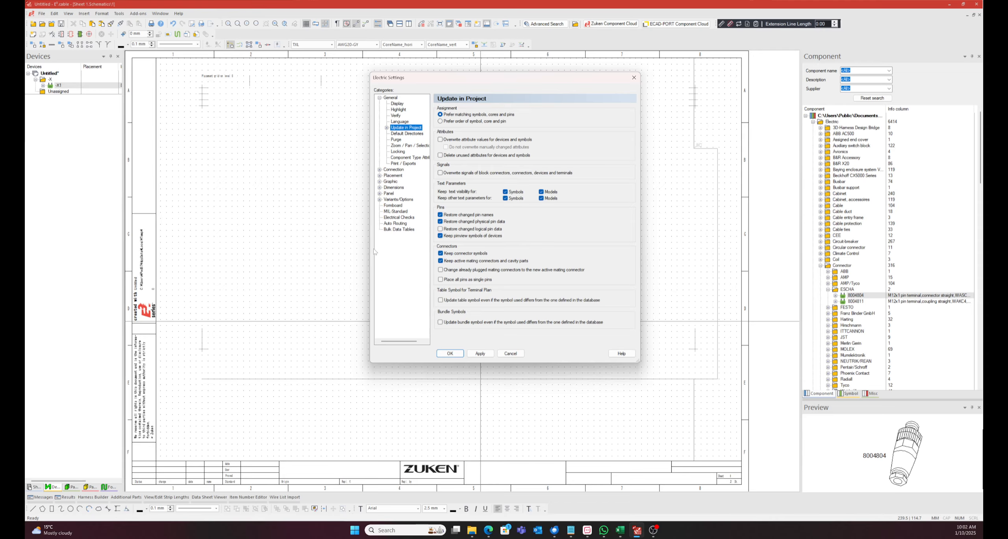
Step: Set the zoom in/out ratio to 15 %, enable panning with arrow keys, and test the new zoom ratio on the sheet
{"action": "left_click", "coordinate": [410, 145]}
{"action": "double_click", "coordinate": [493, 123]}
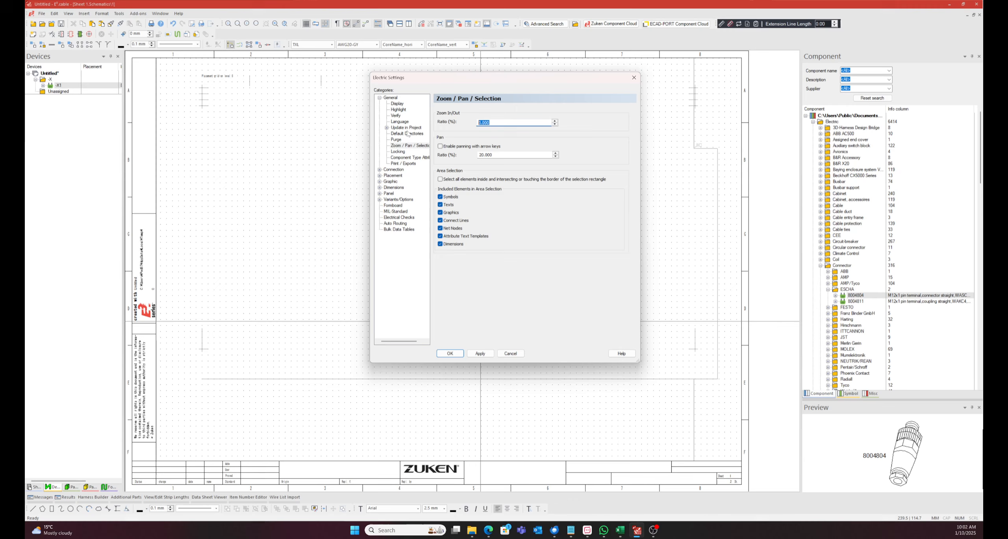
{"action": "type", "text": "15"}
{"action": "left_click", "coordinate": [440, 146]}
{"action": "left_click", "coordinate": [459, 354]}
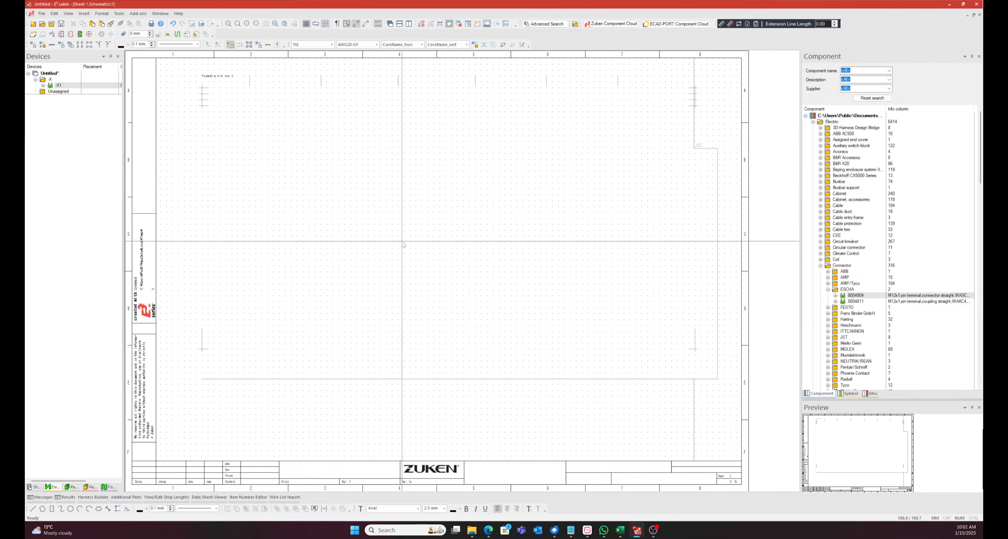
{"action": "scroll", "coordinate": [402, 235], "scroll_direction": "up", "scroll_amount": 5}
{"action": "scroll", "coordinate": [402, 234], "scroll_direction": "down", "scroll_amount": 6}
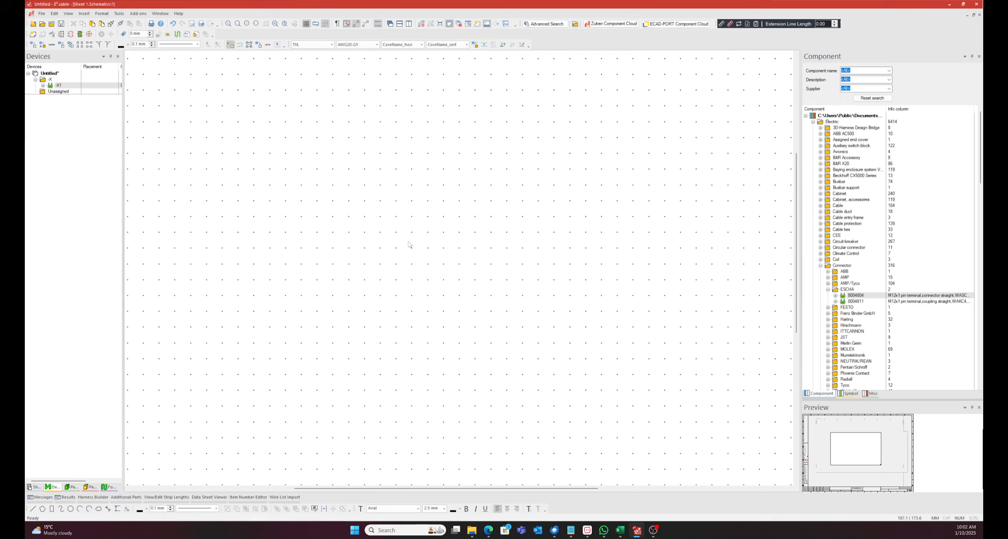
{"action": "scroll", "coordinate": [412, 256], "scroll_direction": "up", "scroll_amount": 4}
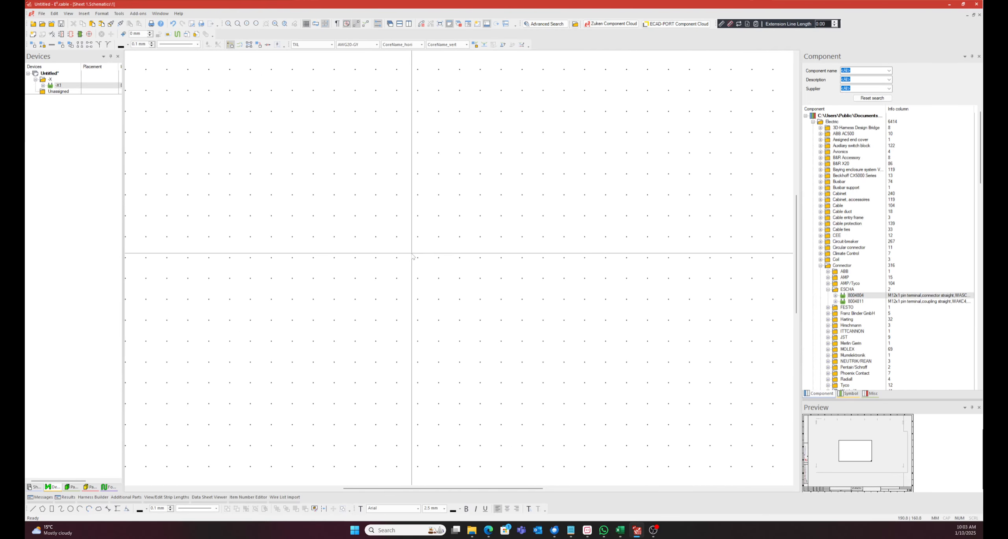
Step: Test zooming and panning around the schematic sheet, up to its frame border
{"action": "scroll", "coordinate": [413, 256], "scroll_direction": "down", "scroll_amount": 4}
{"action": "scroll", "coordinate": [427, 255], "scroll_direction": "up", "scroll_amount": 5}
{"action": "scroll", "coordinate": [394, 248], "scroll_direction": "up", "scroll_amount": 3}
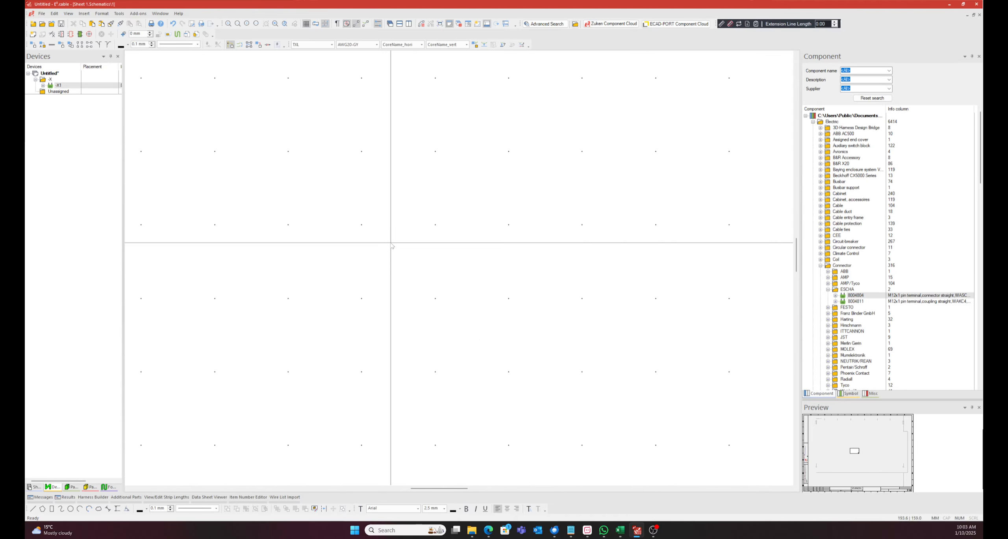
{"action": "scroll", "coordinate": [458, 239], "scroll_direction": "left", "scroll_amount": 3}
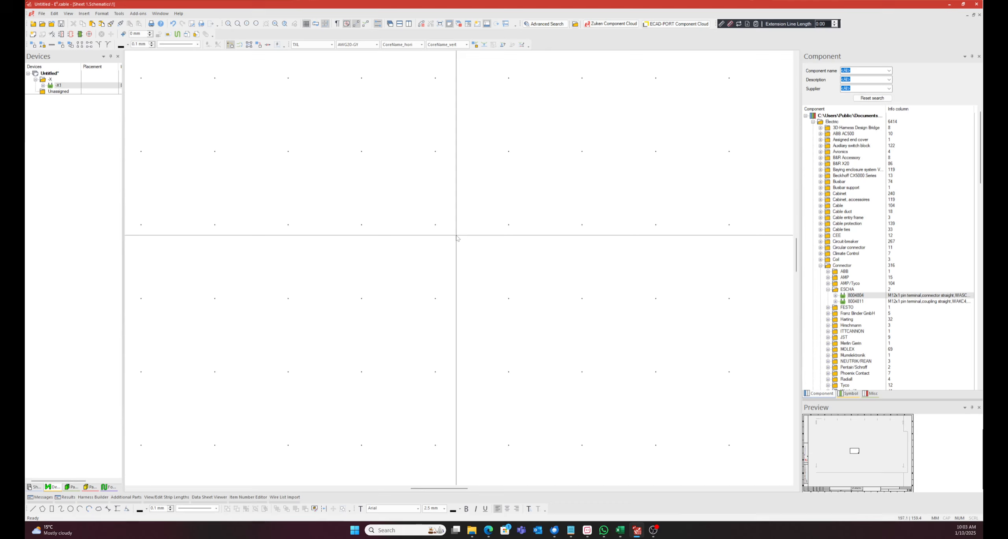
{"action": "scroll", "coordinate": [458, 238], "scroll_direction": "left", "scroll_amount": 3}
{"action": "scroll", "coordinate": [459, 238], "scroll_direction": "up", "scroll_amount": 10}
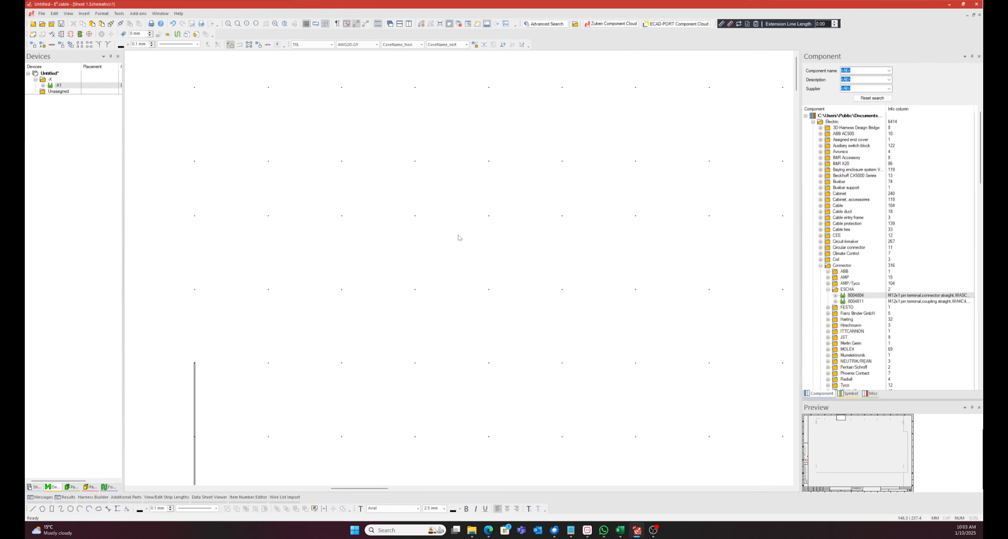
{"action": "scroll", "coordinate": [458, 238], "scroll_direction": "left", "scroll_amount": 5}
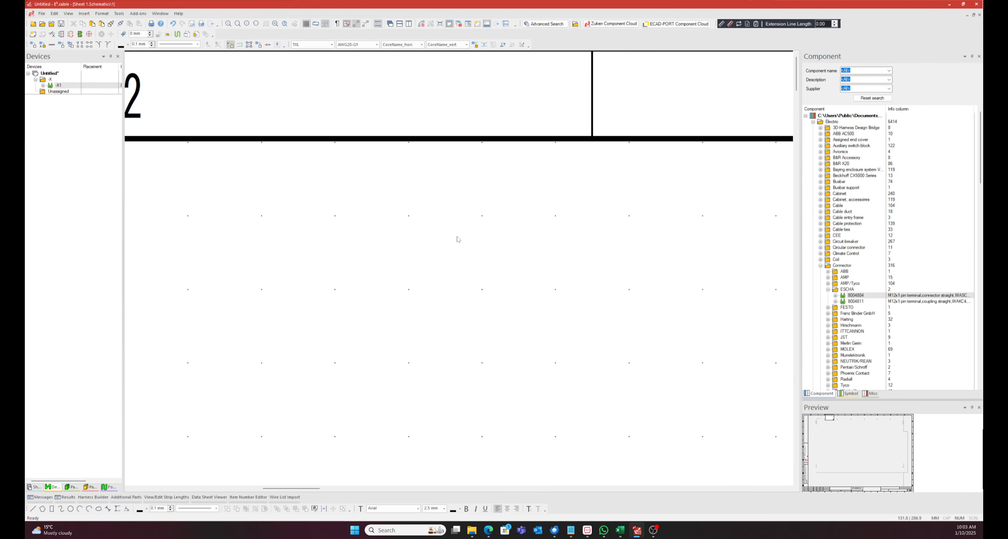
{"action": "scroll", "coordinate": [458, 239], "scroll_direction": "down", "scroll_amount": 2}
{"action": "scroll", "coordinate": [457, 239], "scroll_direction": "down", "scroll_amount": 1}
{"action": "scroll", "coordinate": [457, 239], "scroll_direction": "up", "scroll_amount": 3}
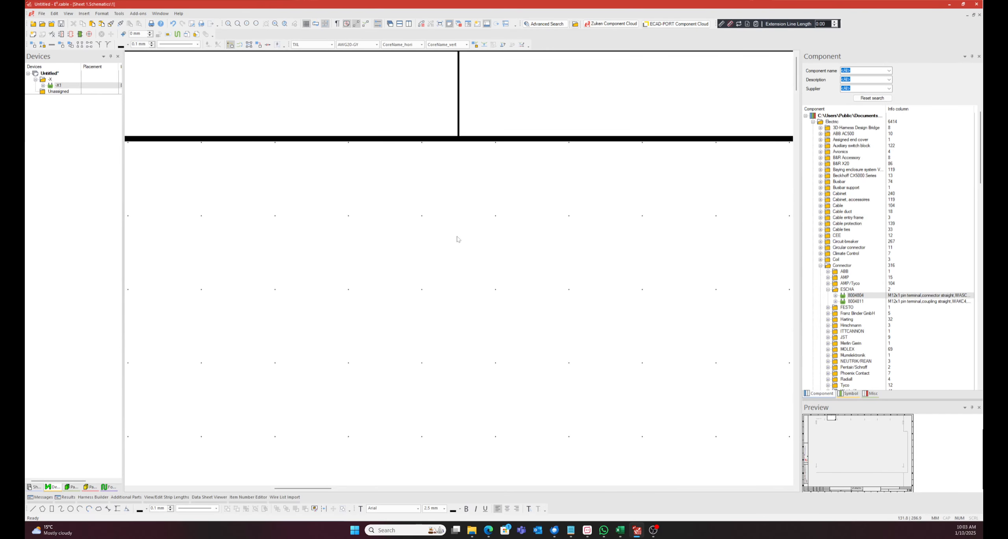
Step: In the Cores / Wires settings, enable using physical data of cavity part models and of the core to select pin terminal and wire seal
{"action": "key", "text": "F9"}
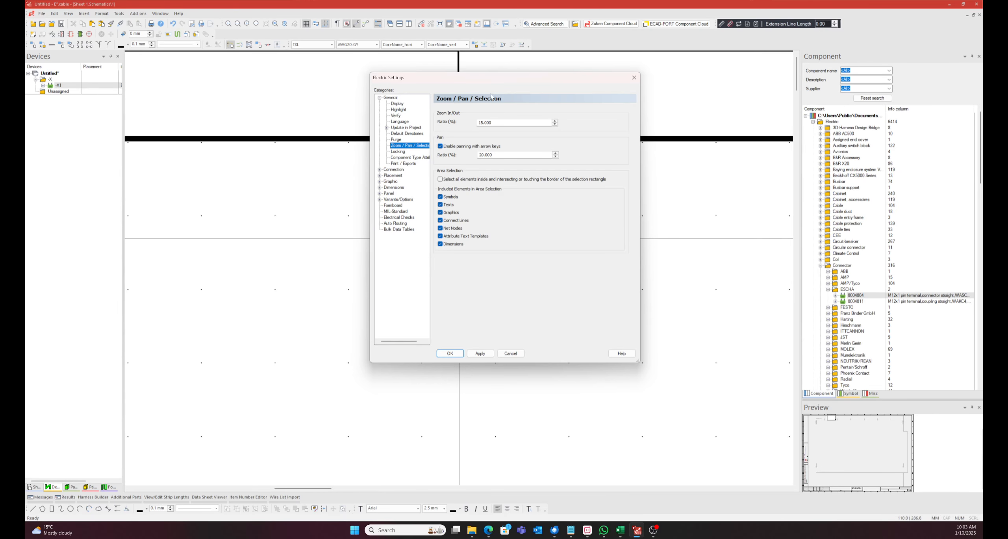
{"action": "left_click", "coordinate": [393, 169]}
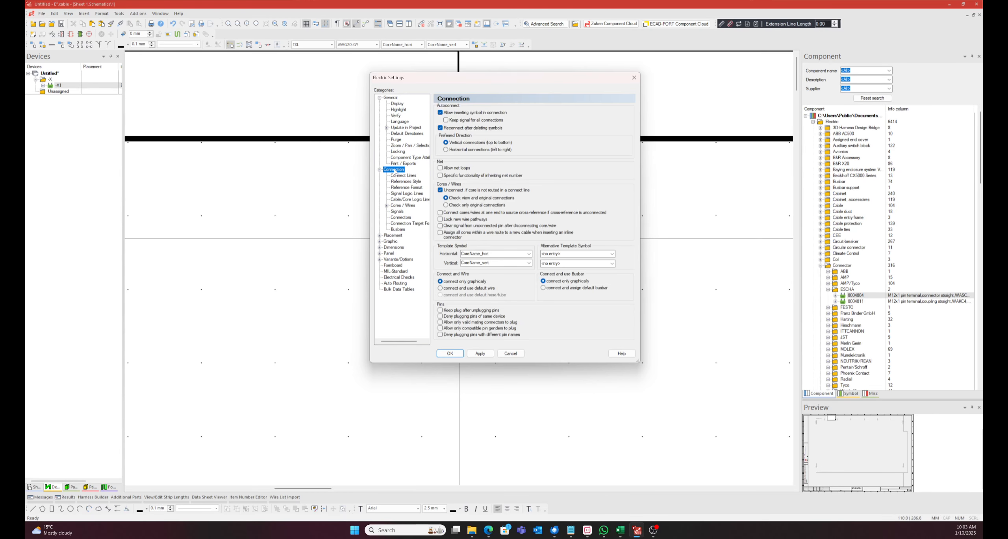
{"action": "left_click", "coordinate": [401, 205]}
{"action": "left_click", "coordinate": [440, 163]}
{"action": "left_click", "coordinate": [445, 171]}
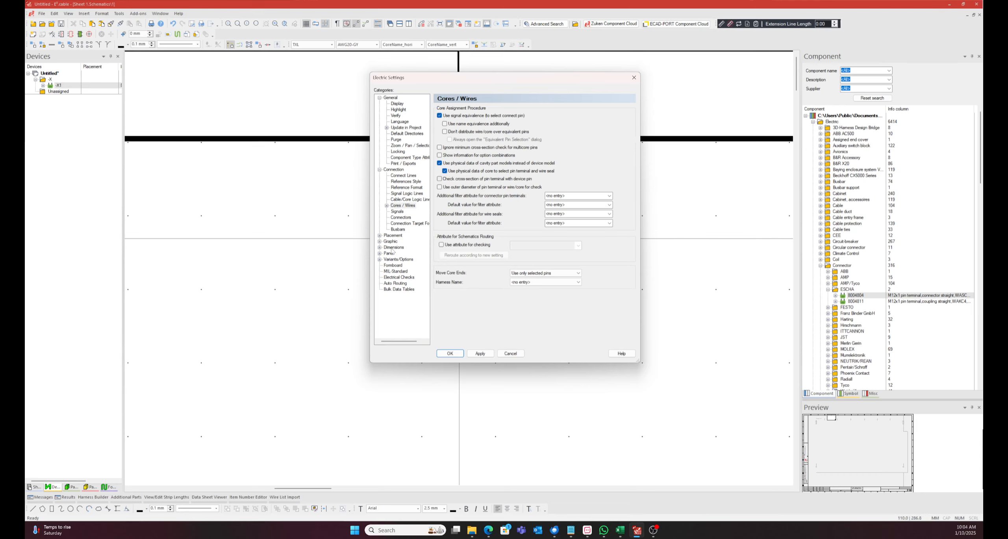
Step: Review the Placement settings and set the displayed object for dimensions to Net segment length / Manufacturing length
{"action": "left_click", "coordinate": [395, 236]}
{"action": "double_click", "coordinate": [393, 236]}
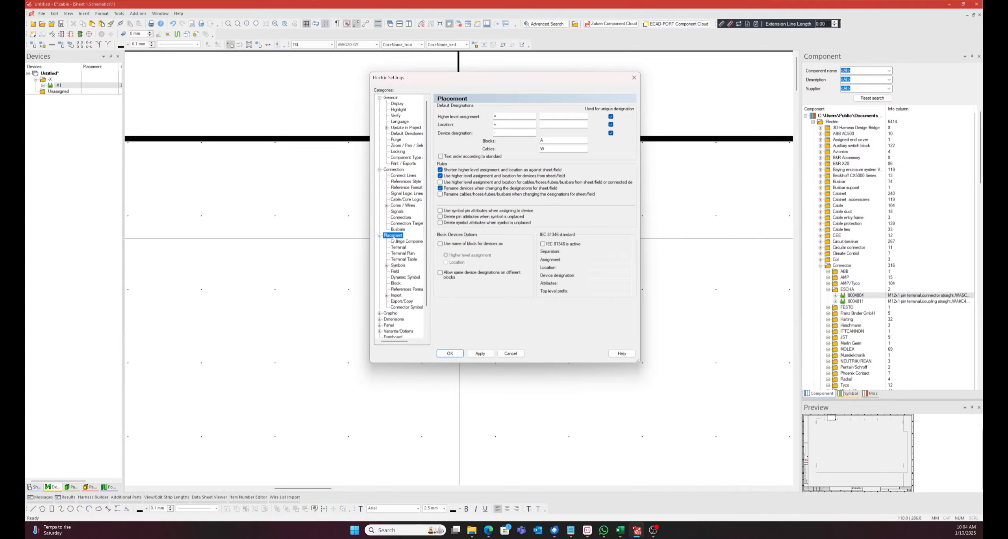
{"action": "double_click", "coordinate": [394, 236]}
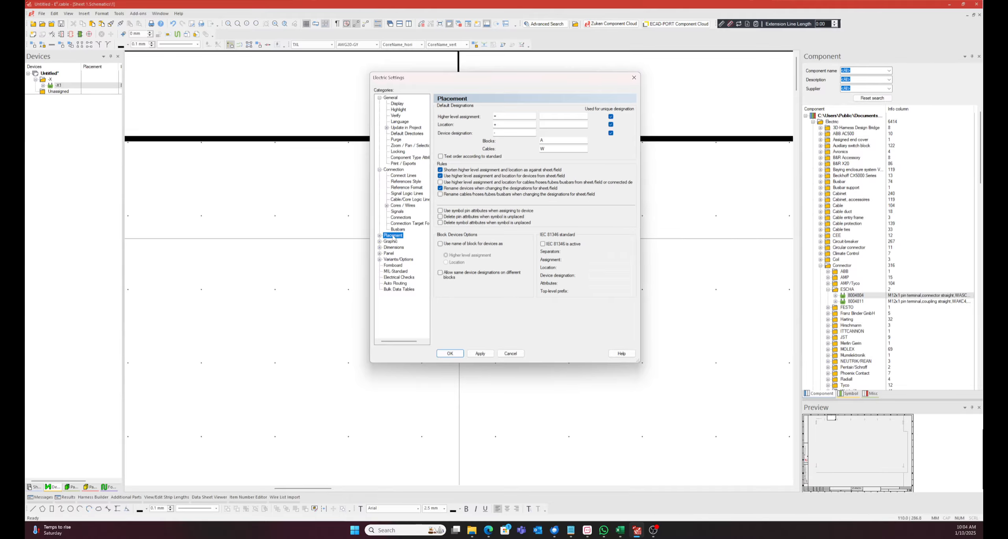
{"action": "left_click", "coordinate": [394, 248]}
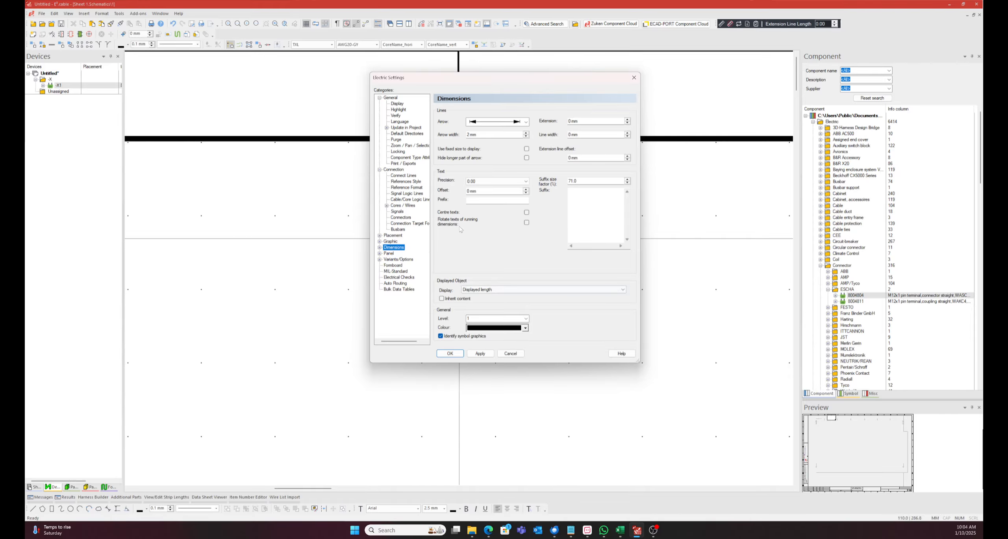
{"action": "left_click", "coordinate": [497, 290]}
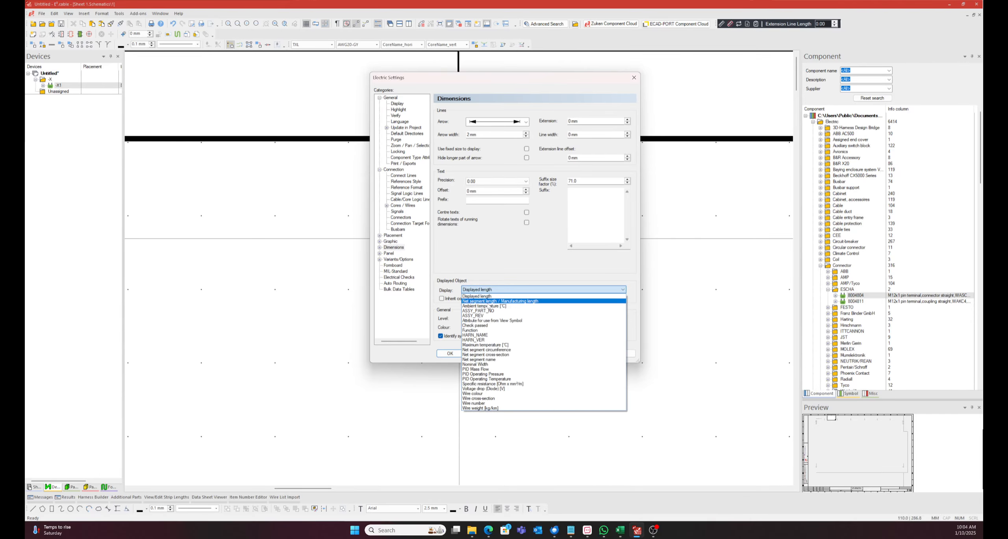
{"action": "left_click", "coordinate": [489, 301]}
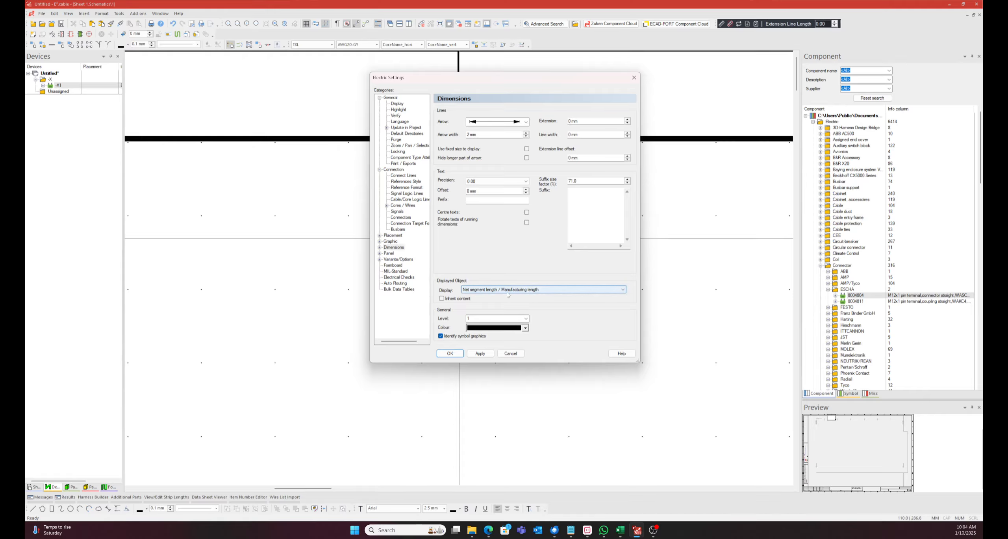
Step: Give dimension texts the suffix mm, a precision of 0 and an offset of 1 mm, and accept the settings
{"action": "left_click", "coordinate": [576, 207]}
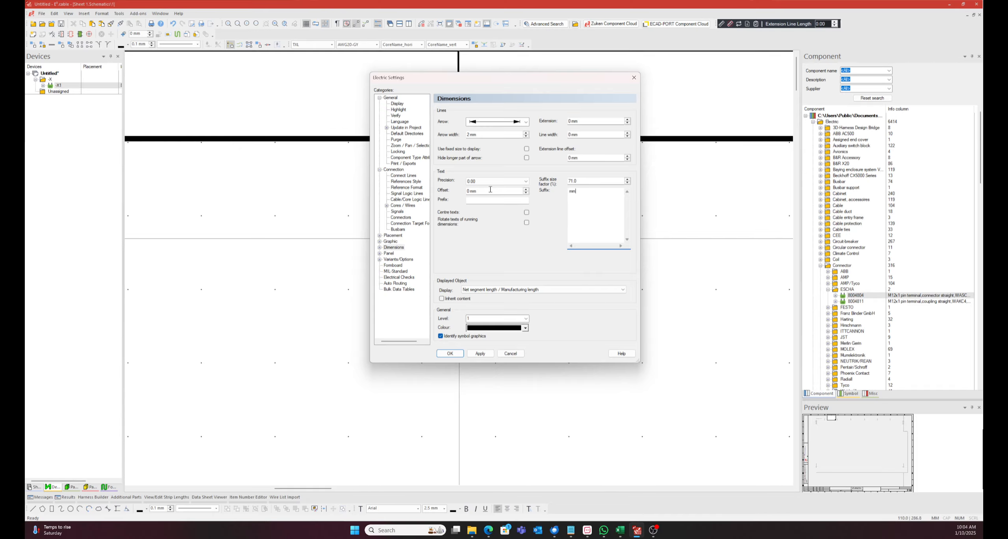
{"action": "left_click", "coordinate": [526, 181]}
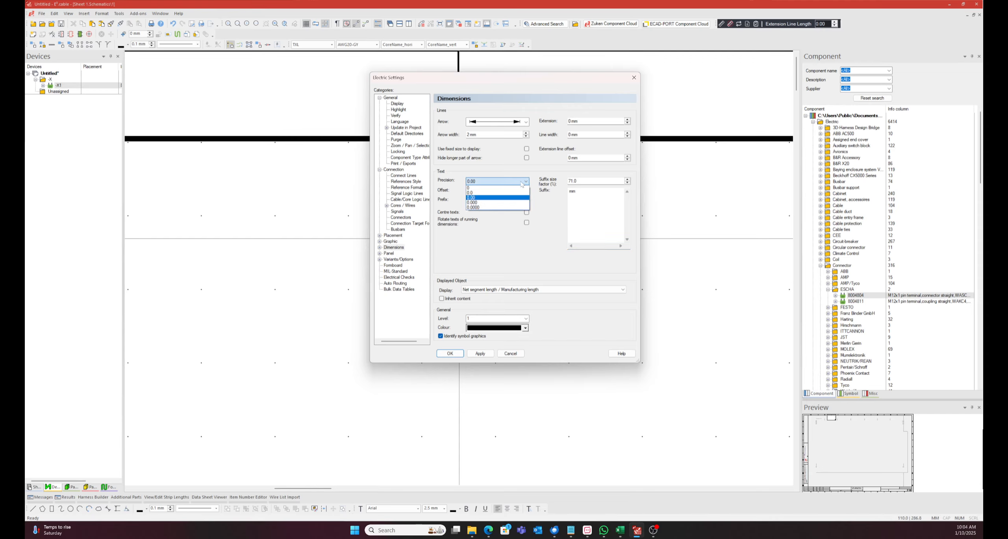
{"action": "left_click", "coordinate": [491, 187]}
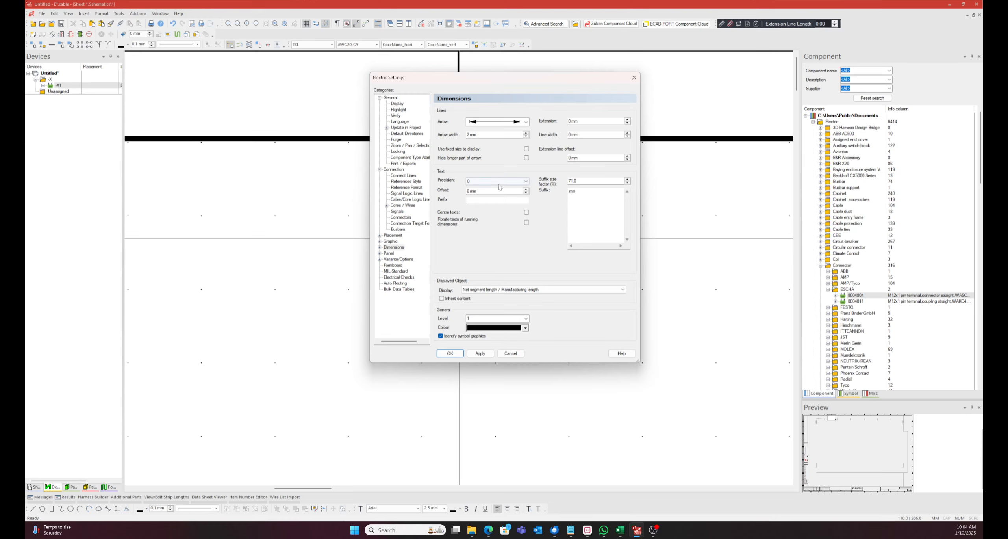
{"action": "left_click", "coordinate": [525, 189]}
{"action": "left_click", "coordinate": [450, 353]}
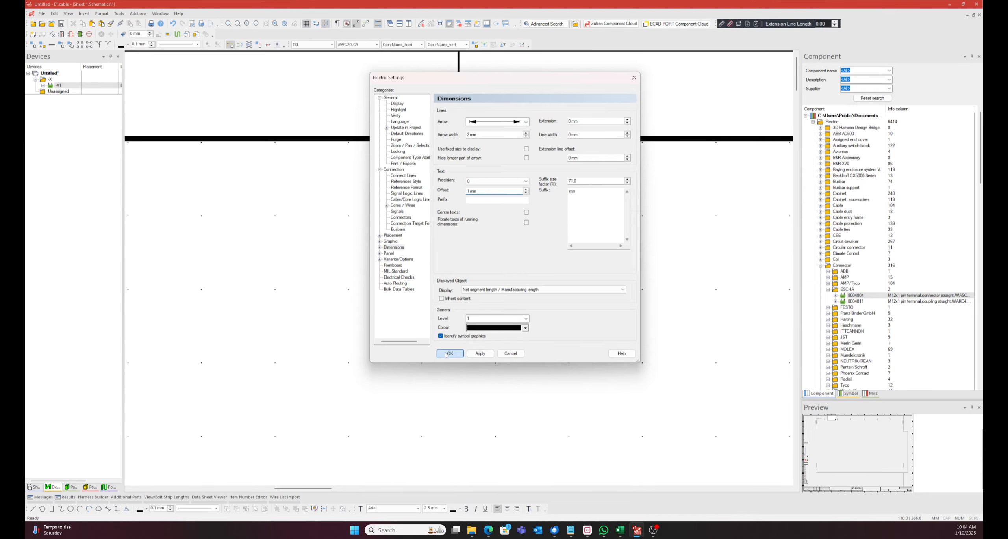
Step: Draw a horizontal connection line in the upper middle area of the schematic sheet
{"action": "scroll", "coordinate": [352, 280], "scroll_direction": "down", "scroll_amount": 3}
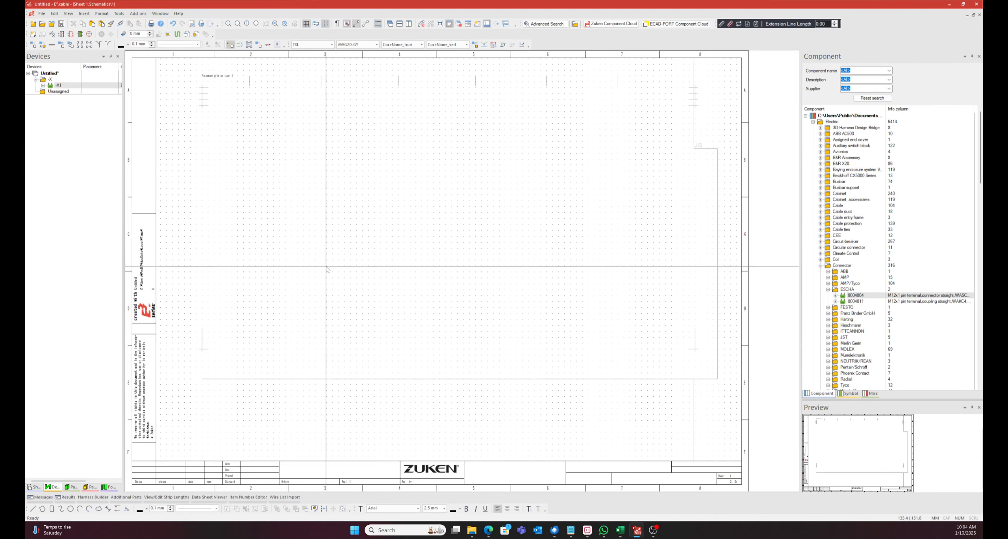
{"action": "left_click_drag", "start_coordinate": [297, 218], "coordinate": [453, 218]}
{"action": "scroll", "coordinate": [487, 254], "scroll_direction": "up", "scroll_amount": 3}
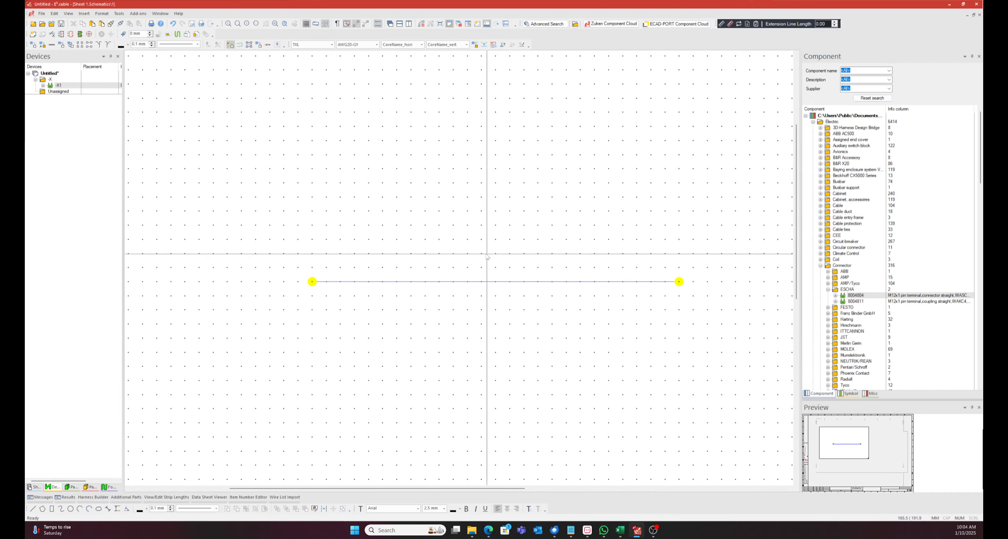
Step: Set the net segment length of the horizontal connection line to 200 mm in its connection properties
{"action": "right_click", "coordinate": [468, 282]}
{"action": "left_click", "coordinate": [503, 259]}
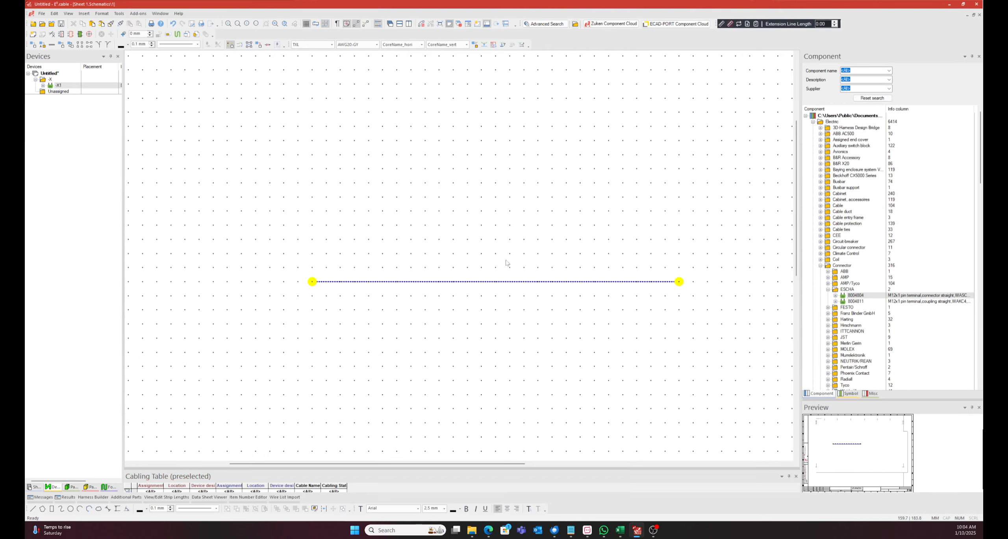
{"action": "right_click", "coordinate": [480, 290]}
{"action": "left_click", "coordinate": [508, 269]}
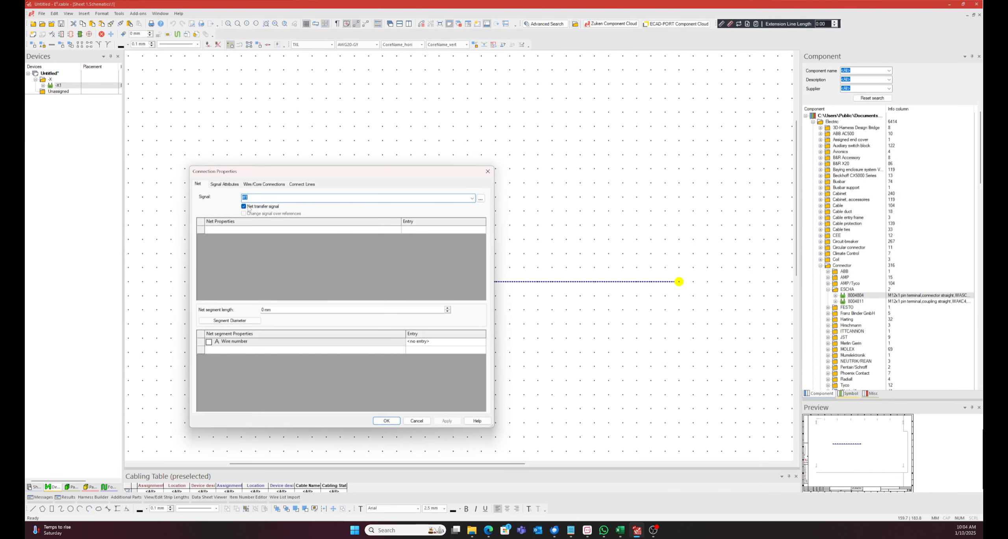
{"action": "left_click", "coordinate": [275, 309]}
{"action": "type", "text": "200"}
{"action": "key", "text": "Return"}
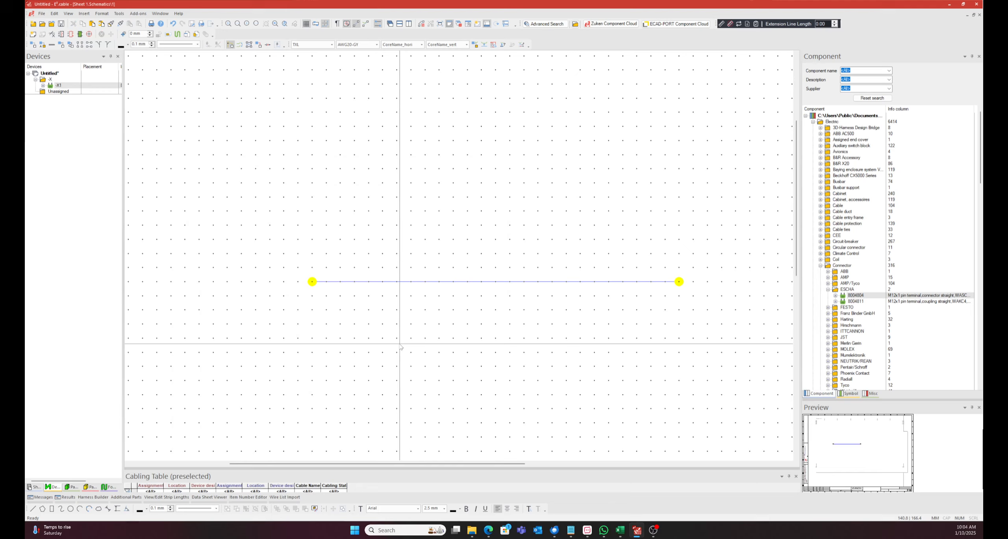
Step: Dimension the connection line between its two end nodes, placing the dimension just above the line
{"action": "left_click", "coordinate": [313, 282]}
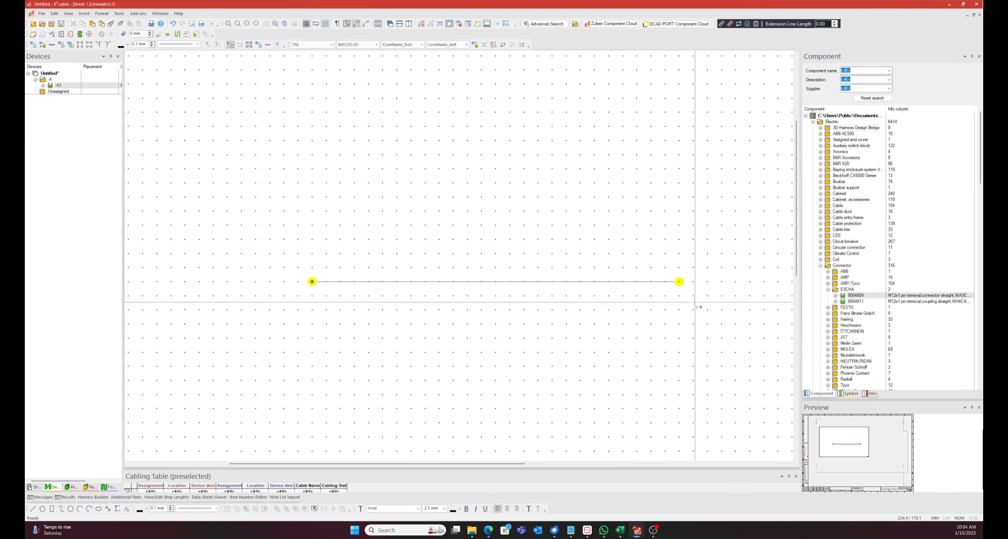
{"action": "left_click", "coordinate": [682, 282]}
{"action": "left_click", "coordinate": [515, 266]}
{"action": "scroll", "coordinate": [315, 219], "scroll_direction": "up", "scroll_amount": 3}
{"action": "middle_click_drag", "start_coordinate": [282, 218], "coordinate": [731, 438]}
{"action": "scroll", "coordinate": [709, 424], "scroll_direction": "down", "scroll_amount": 3}
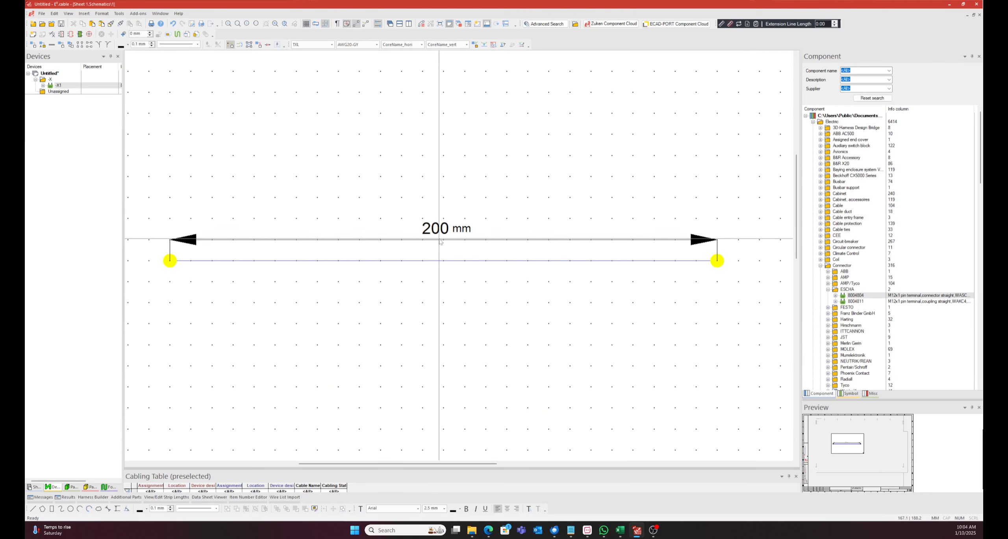
Step: Test a text offset of 0 mm in the dimension's properties and restore it to 1 mm
{"action": "left_click", "coordinate": [440, 239]}
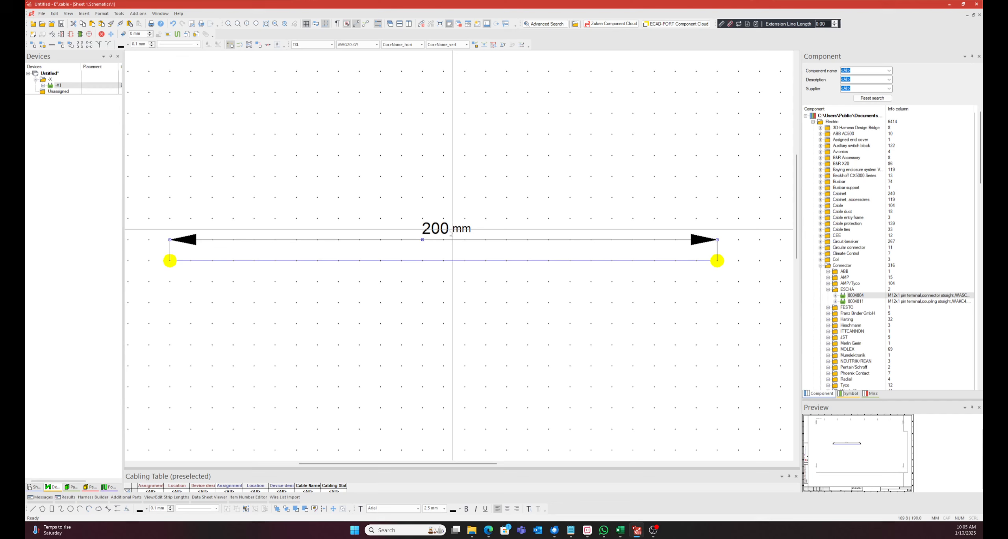
{"action": "right_click", "coordinate": [423, 241]}
{"action": "left_click", "coordinate": [459, 378]}
{"action": "left_click", "coordinate": [594, 231]}
{"action": "left_click", "coordinate": [522, 220]}
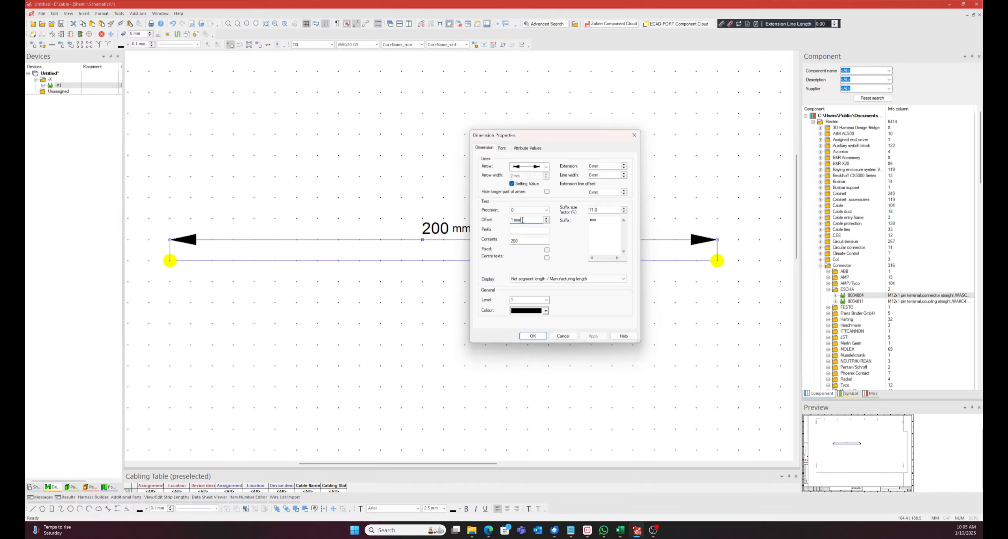
{"action": "left_click_drag", "start_coordinate": [543, 136], "coordinate": [586, 142]}
{"action": "left_click", "coordinate": [590, 228]}
{"action": "left_click", "coordinate": [637, 342]}
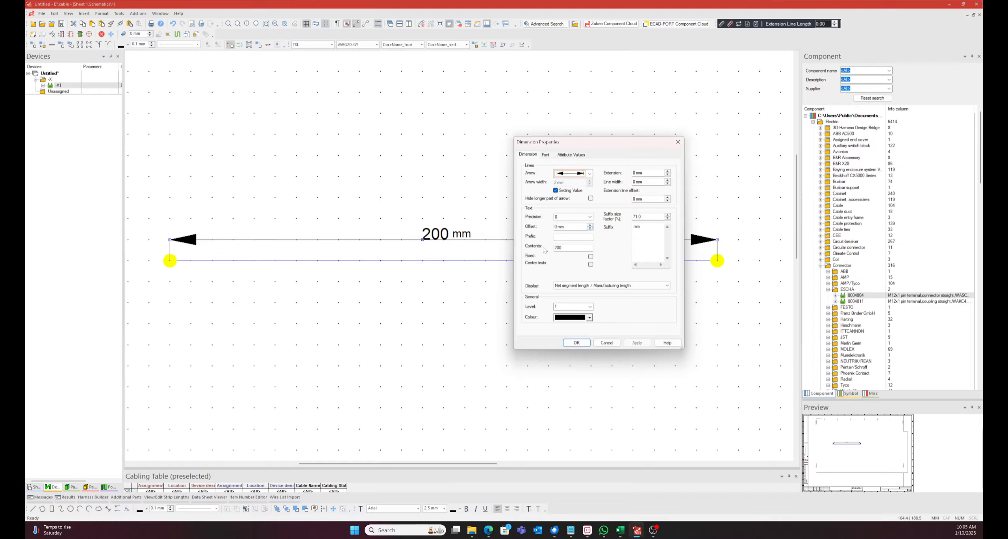
{"action": "left_click", "coordinate": [573, 228]}
{"action": "key", "text": "Return"}
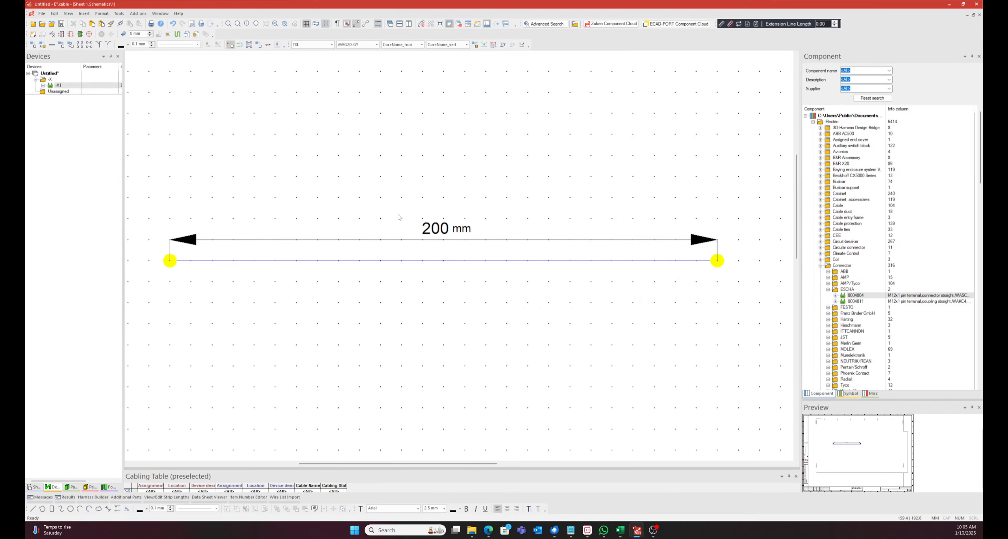
Step: Draw a horizontal graphic line along the dimension line, starting below the dimension text
{"action": "left_click_drag", "start_coordinate": [154, 205], "coordinate": [755, 331]}
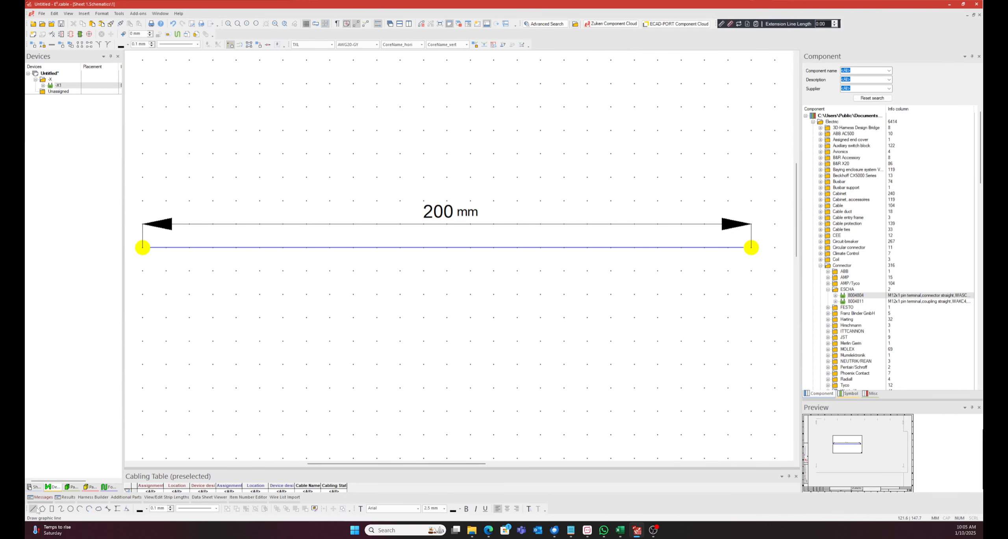
{"action": "left_click", "coordinate": [418, 217]}
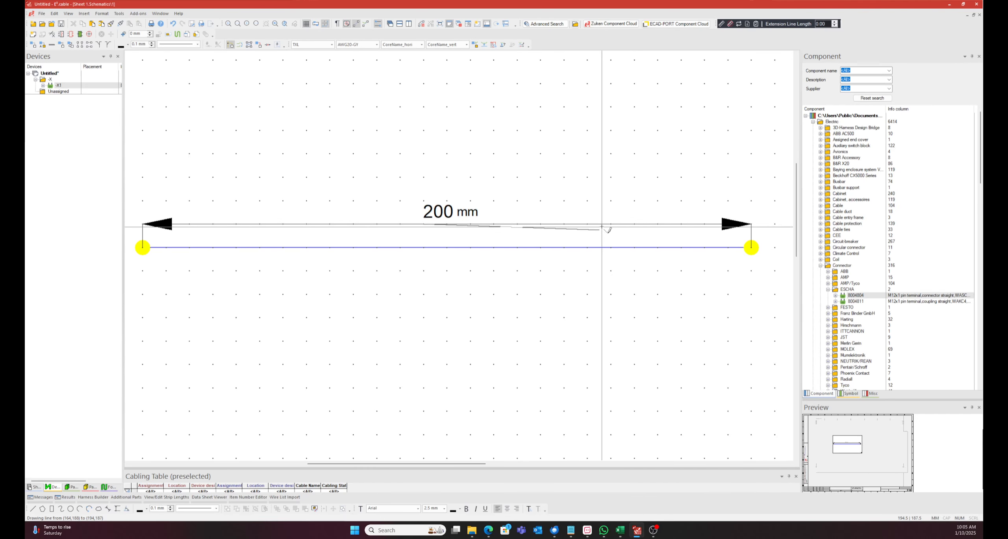
{"action": "left_click", "coordinate": [587, 224]}
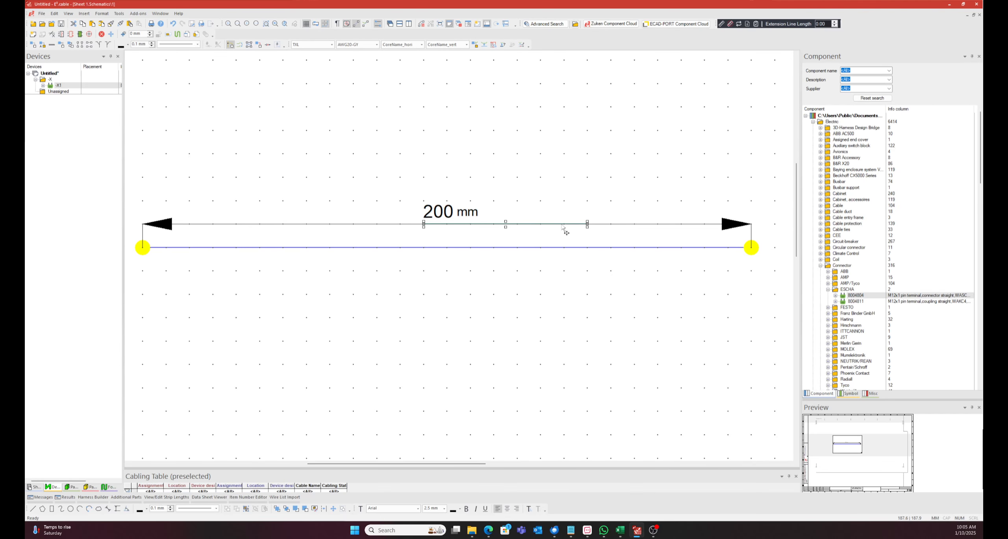
Step: Try a text offset of 0 mm on the dimension against the drawn graphic line, and undo the change
{"action": "right_click", "coordinate": [434, 217]}
{"action": "left_click", "coordinate": [468, 364]}
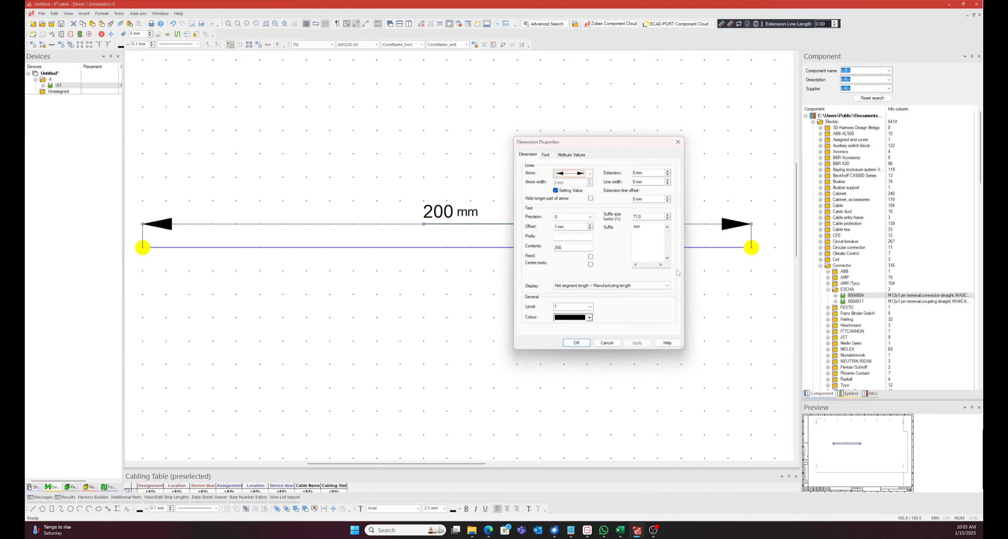
{"action": "left_click", "coordinate": [589, 229]}
{"action": "left_click", "coordinate": [575, 344]}
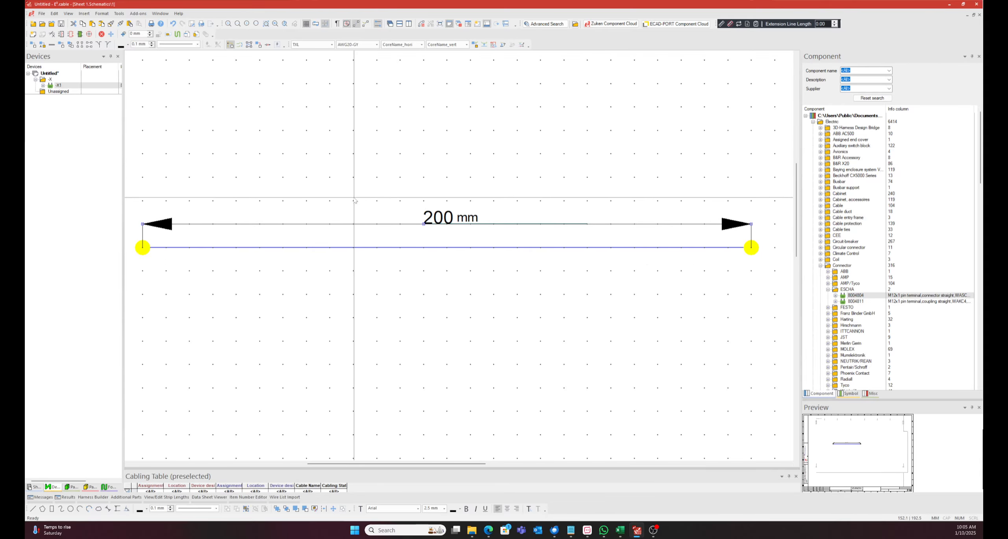
{"action": "key", "text": "ctrl+z"}
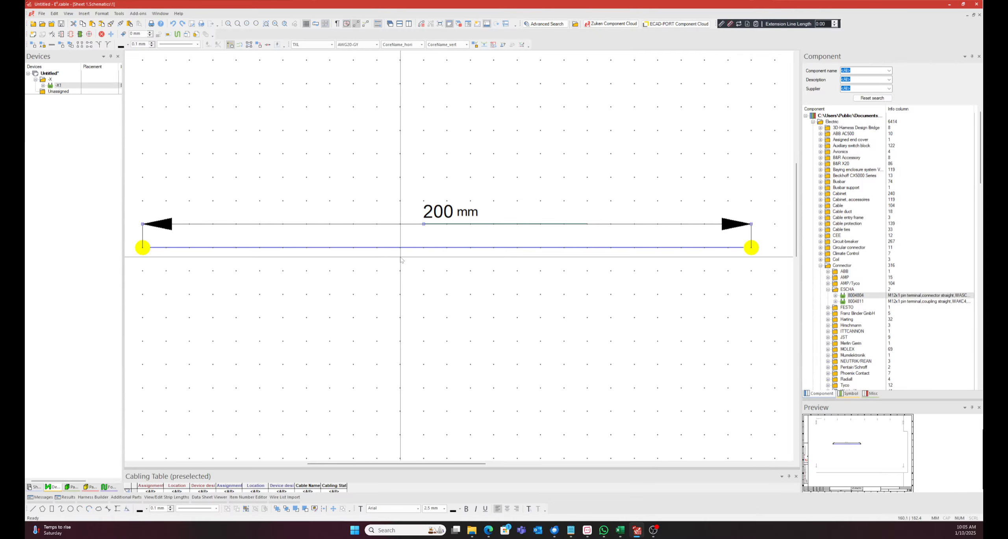
Step: Delete the drawn graphic line, then the dimension and the connection line with its two end nodes from the schematic sheet
{"action": "left_click_drag", "start_coordinate": [396, 210], "coordinate": [601, 233]}
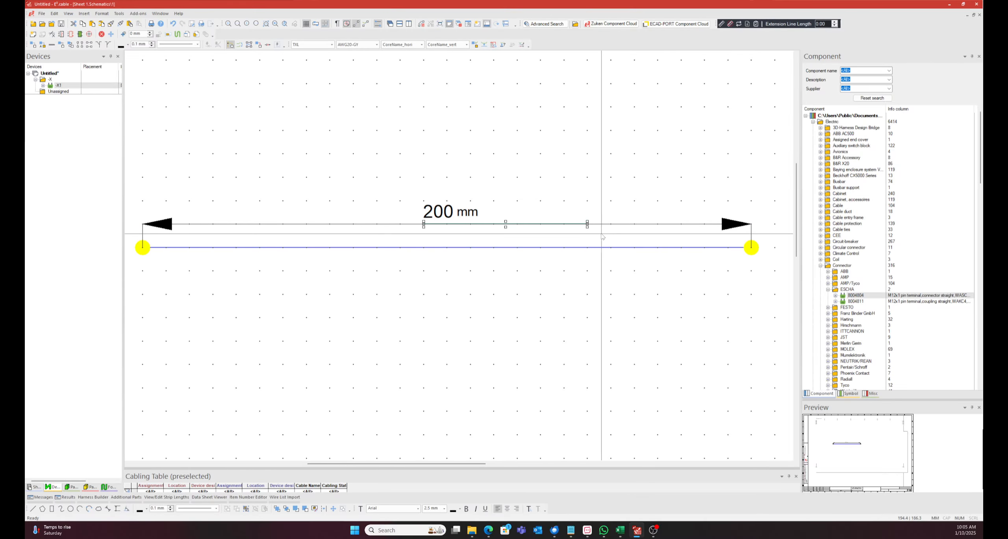
{"action": "key", "text": "Delete"}
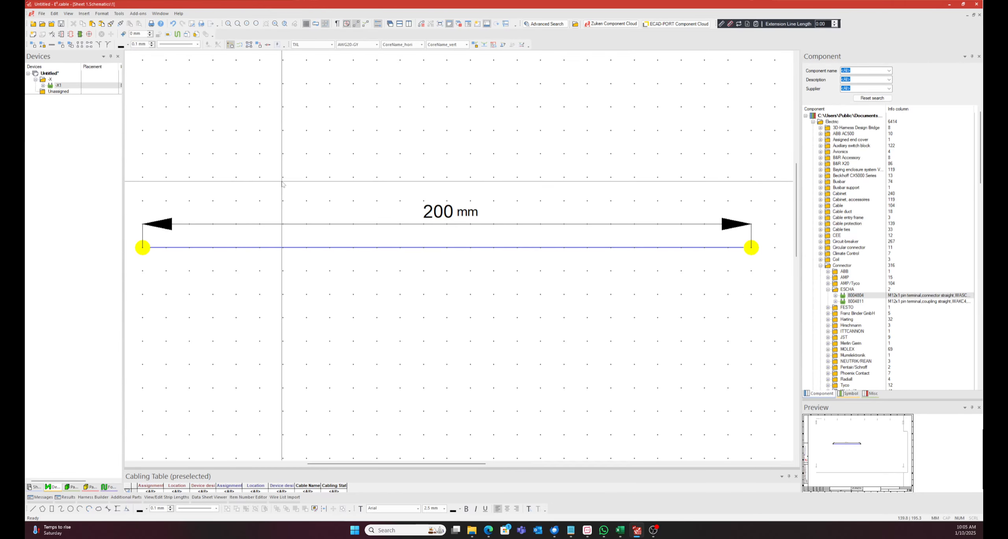
{"action": "left_click_drag", "start_coordinate": [132, 152], "coordinate": [765, 300]}
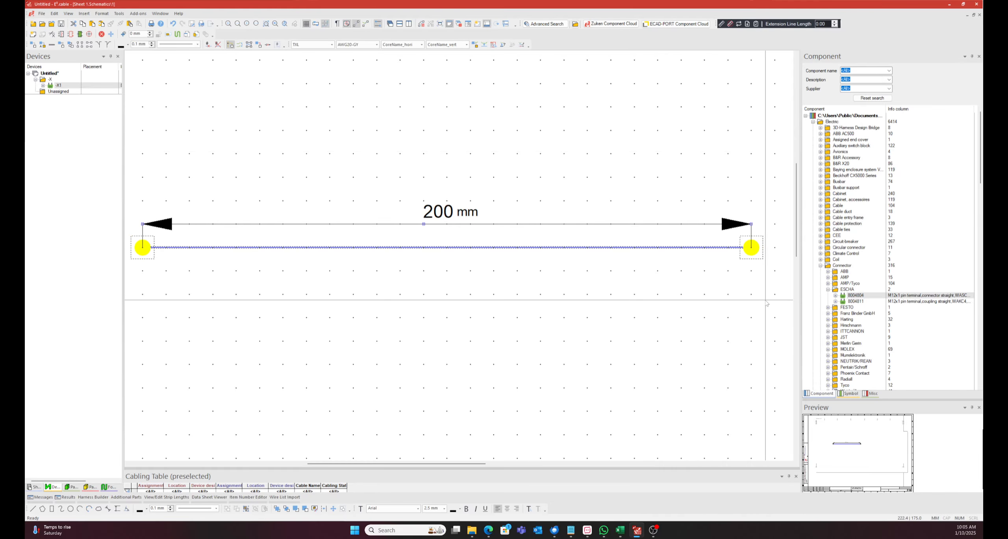
{"action": "key", "text": "Delete"}
{"action": "scroll", "coordinate": [560, 245], "scroll_direction": "down", "scroll_amount": 5}
Step: Delete the remaining unplaced devices from the project's device tree
{"action": "left_click", "coordinate": [51, 75]}
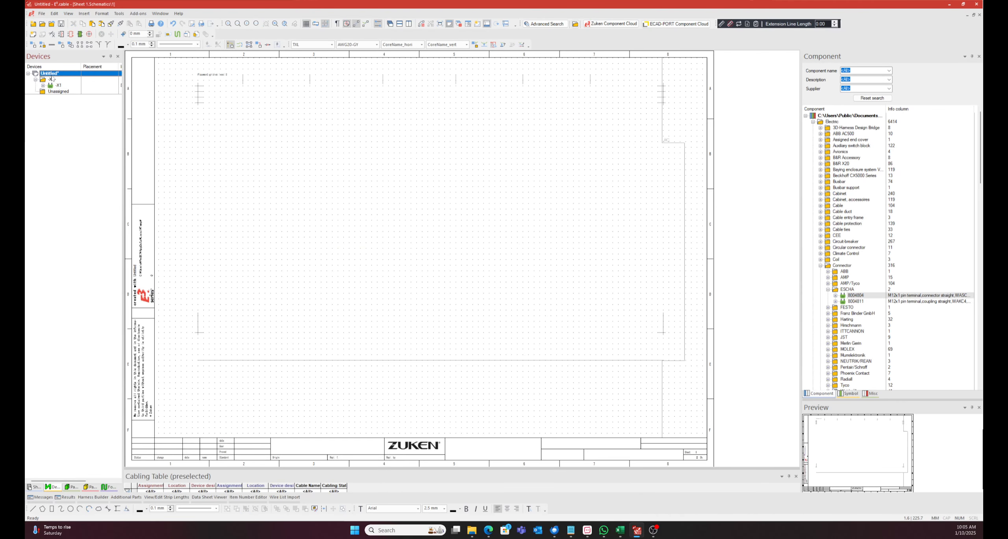
{"action": "right_click", "coordinate": [52, 75]}
{"action": "left_click", "coordinate": [85, 258]}
{"action": "left_click", "coordinate": [473, 341]}
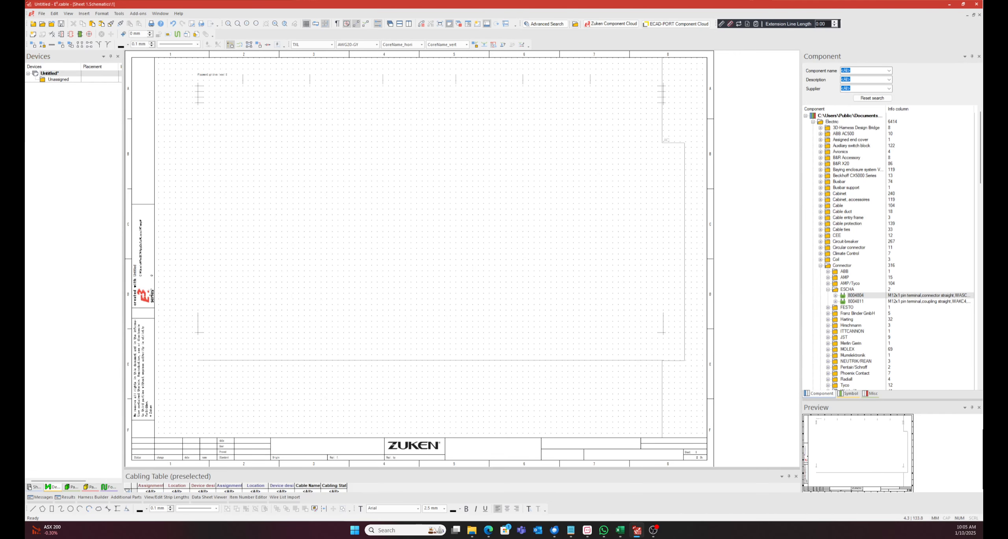
Step: Show the Signal Tree, place it directly after the Devices tree, and return to the Sheet tree
{"action": "left_click", "coordinate": [36, 486]}
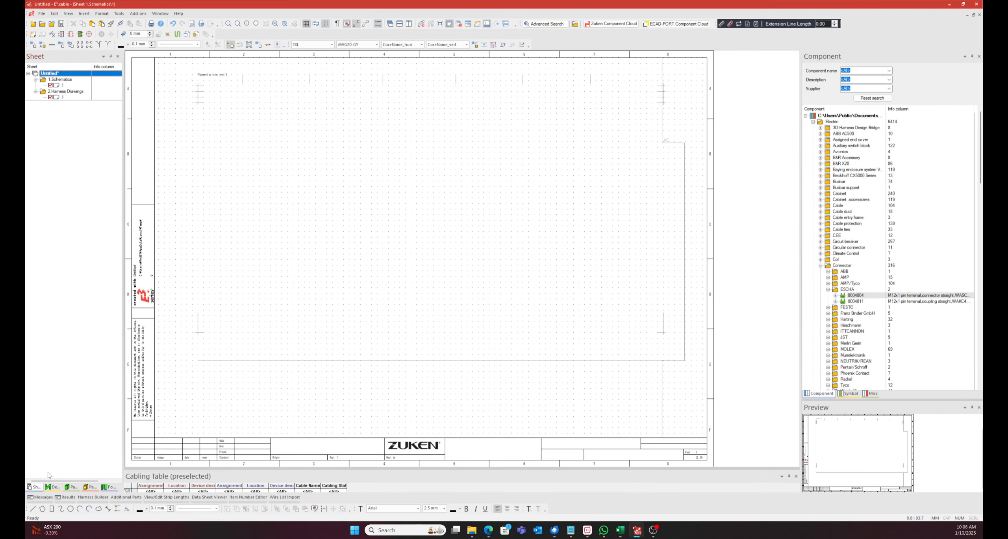
{"action": "left_click", "coordinate": [70, 14]}
{"action": "left_click", "coordinate": [84, 164]}
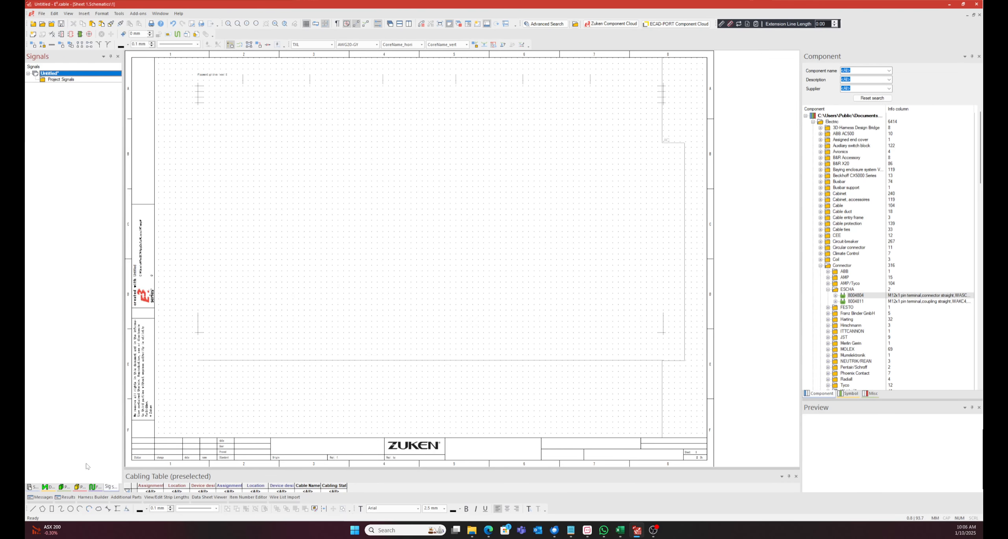
{"action": "left_click_drag", "start_coordinate": [113, 490], "coordinate": [64, 489]}
{"action": "left_click", "coordinate": [33, 487]}
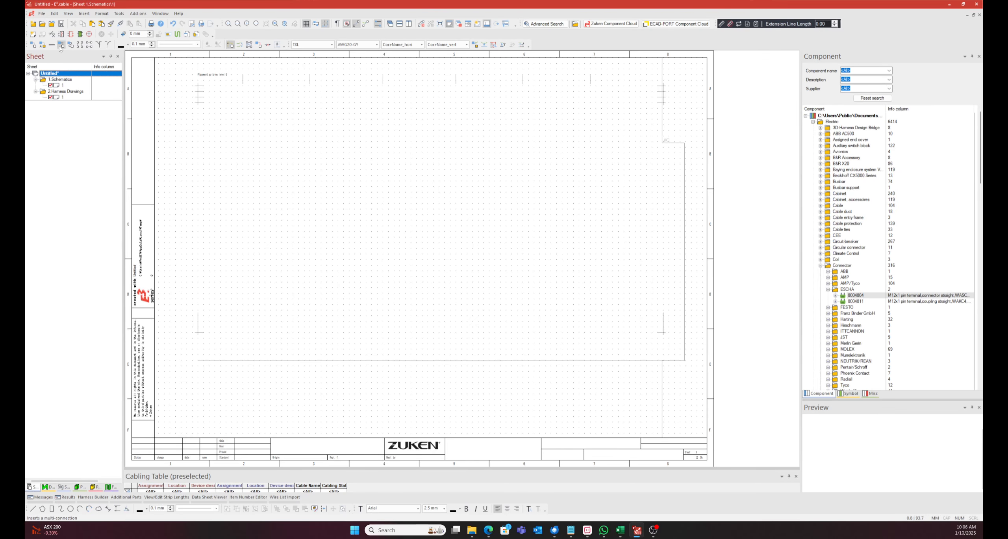
Step: Review the Formboard category of the Electric Settings and close the settings without changes
{"action": "left_click", "coordinate": [122, 14]}
{"action": "left_click", "coordinate": [140, 94]}
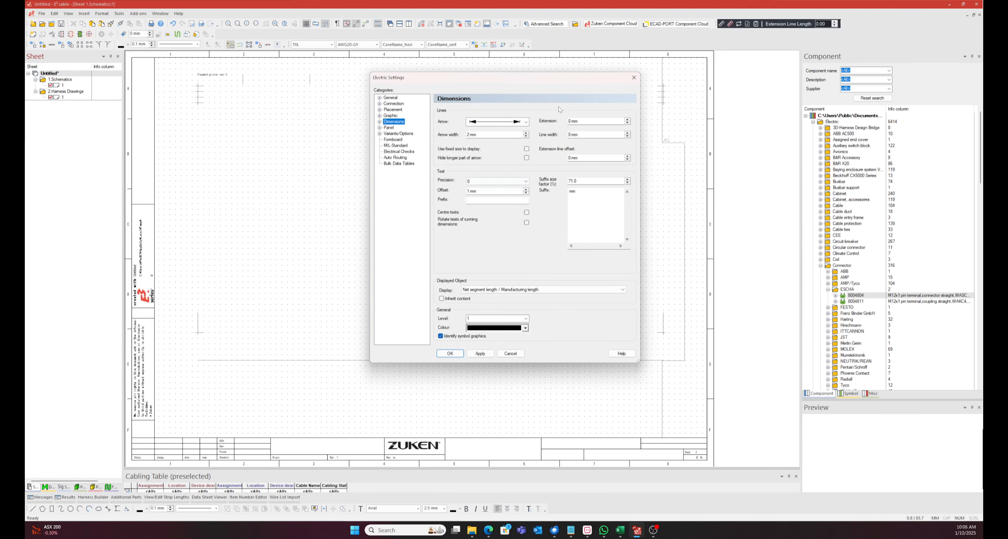
{"action": "left_click", "coordinate": [394, 140]}
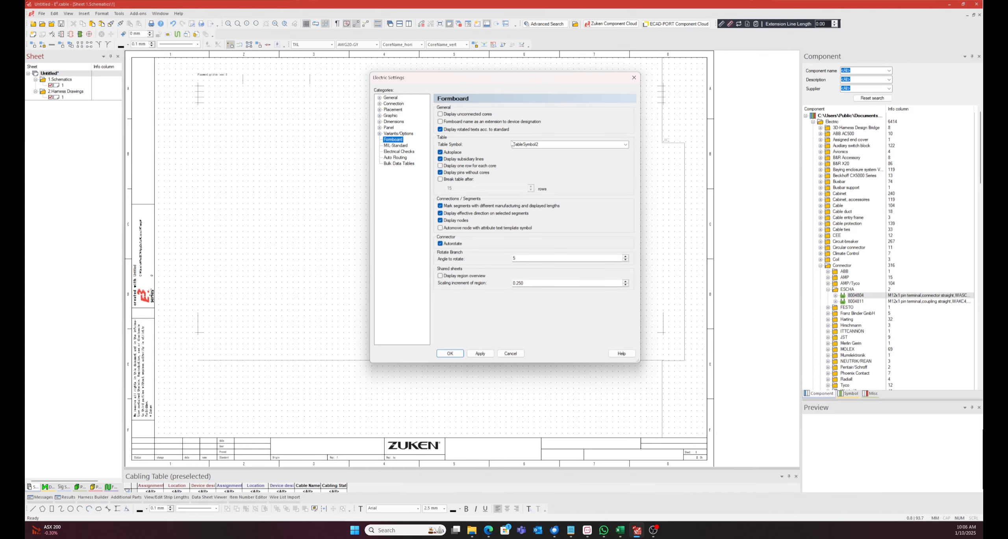
{"action": "left_click", "coordinate": [634, 77]}
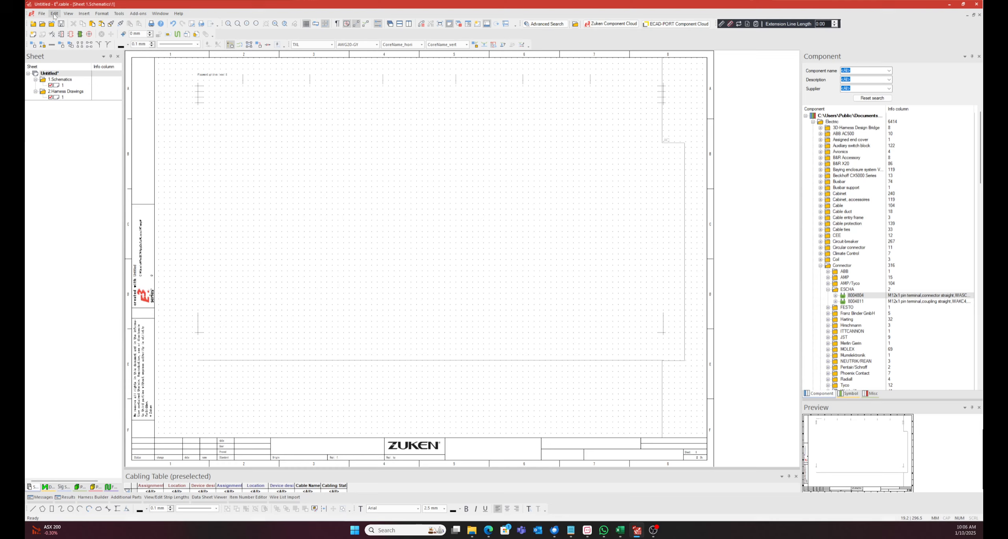
Step: Save the current workspace layout over the default workspace configuration
{"action": "left_click", "coordinate": [69, 14]}
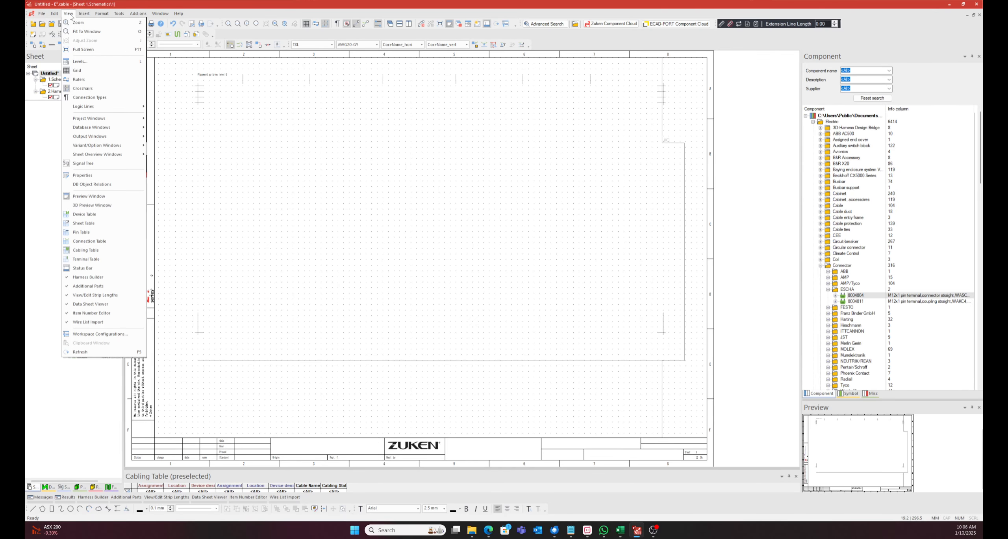
{"action": "left_click", "coordinate": [100, 334]}
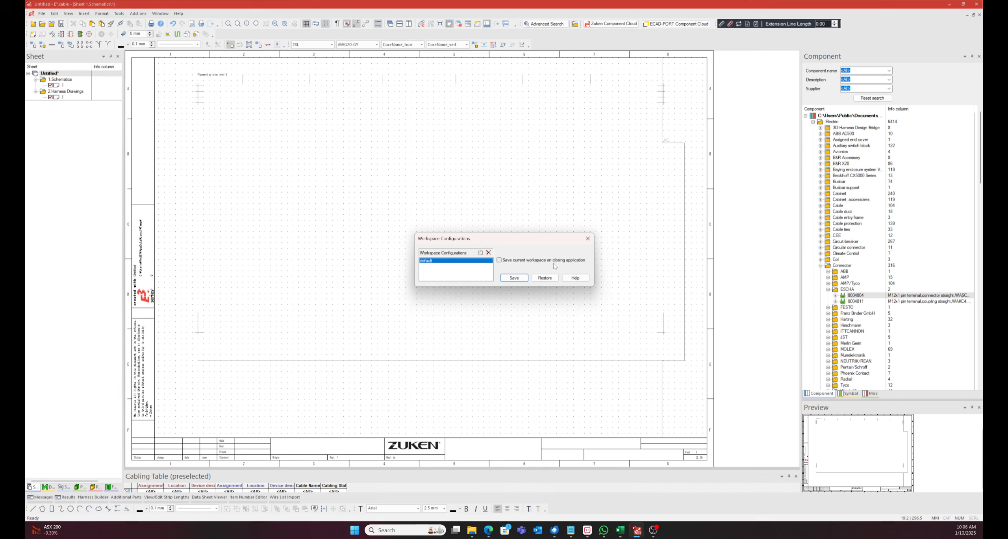
{"action": "left_click", "coordinate": [514, 278]}
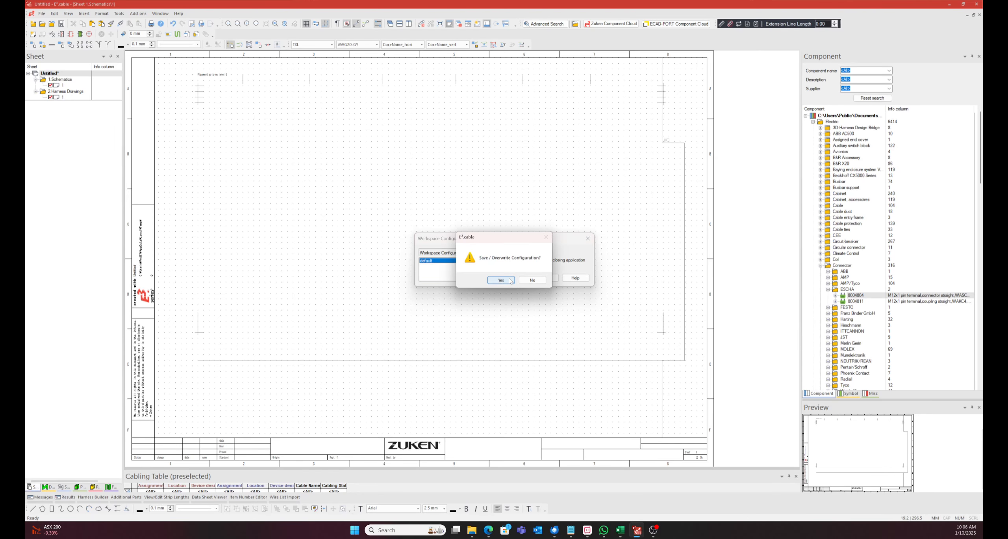
{"action": "left_click", "coordinate": [511, 280]}
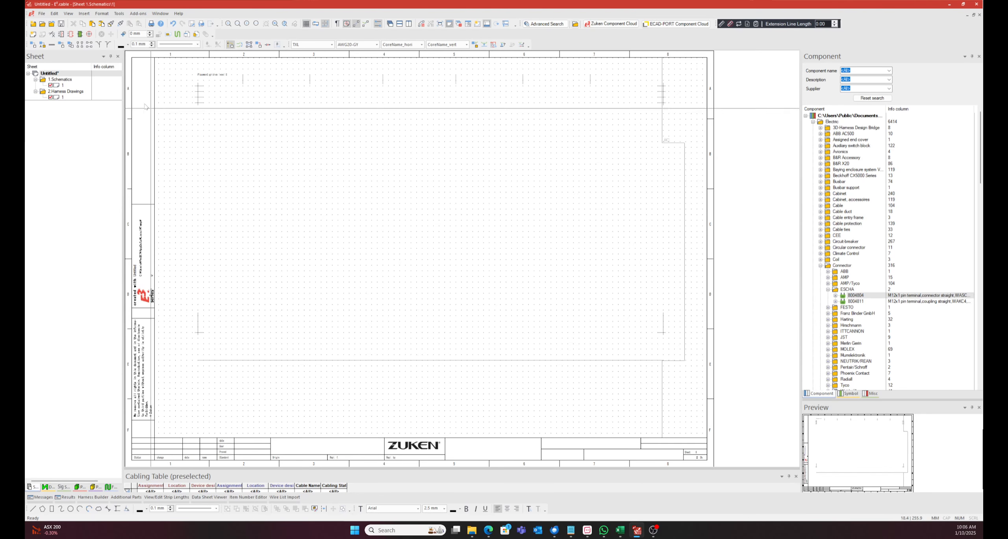
Step: Create a workspace configuration named Single Screen Default and save the current layout to it
{"action": "left_click", "coordinate": [69, 14]}
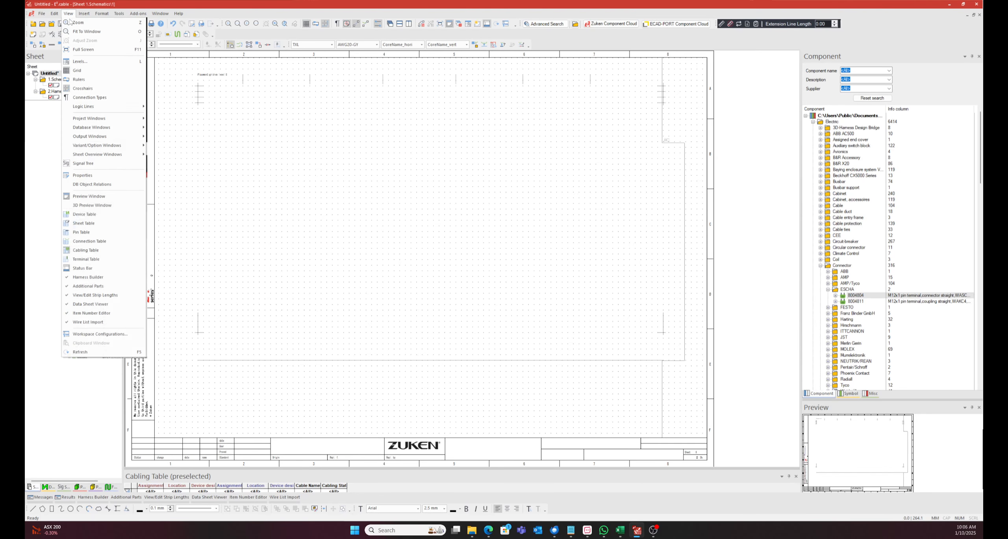
{"action": "left_click", "coordinate": [101, 333]}
{"action": "left_click", "coordinate": [480, 254]}
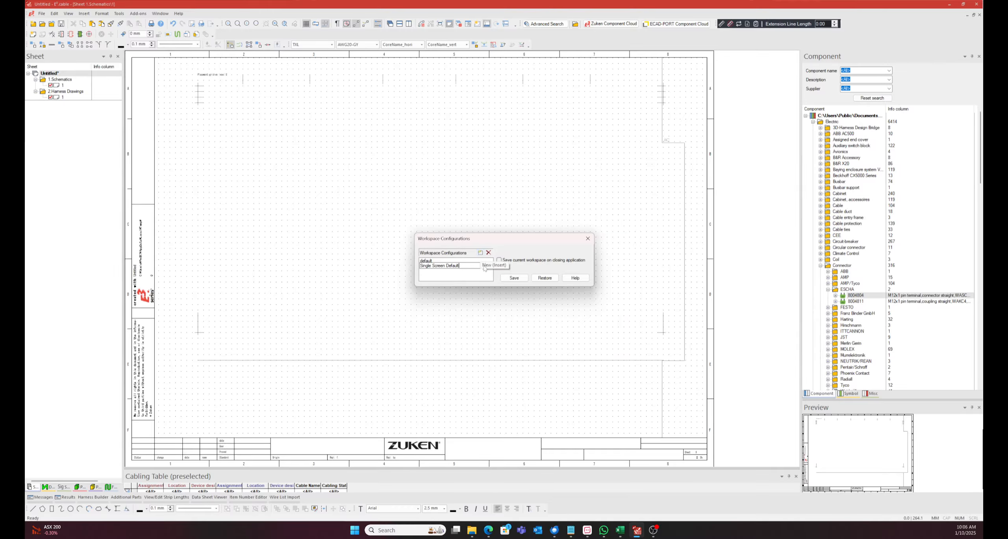
{"action": "left_click", "coordinate": [471, 267]}
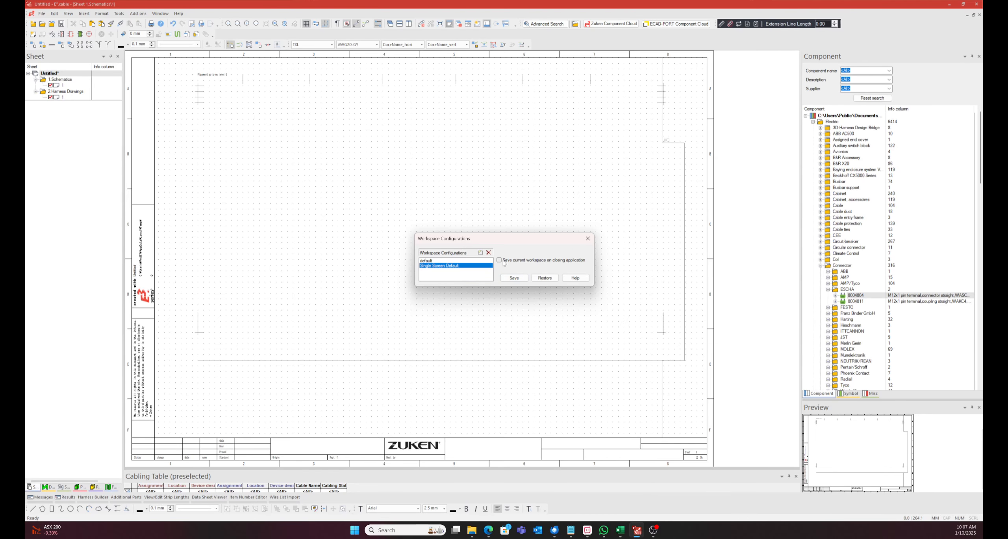
{"action": "left_click", "coordinate": [514, 278]}
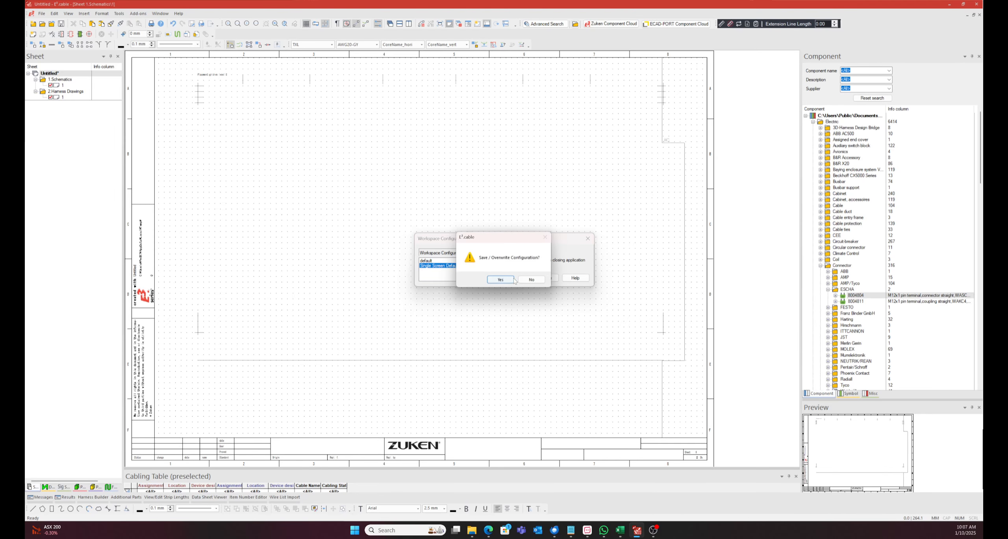
{"action": "left_click", "coordinate": [512, 281]}
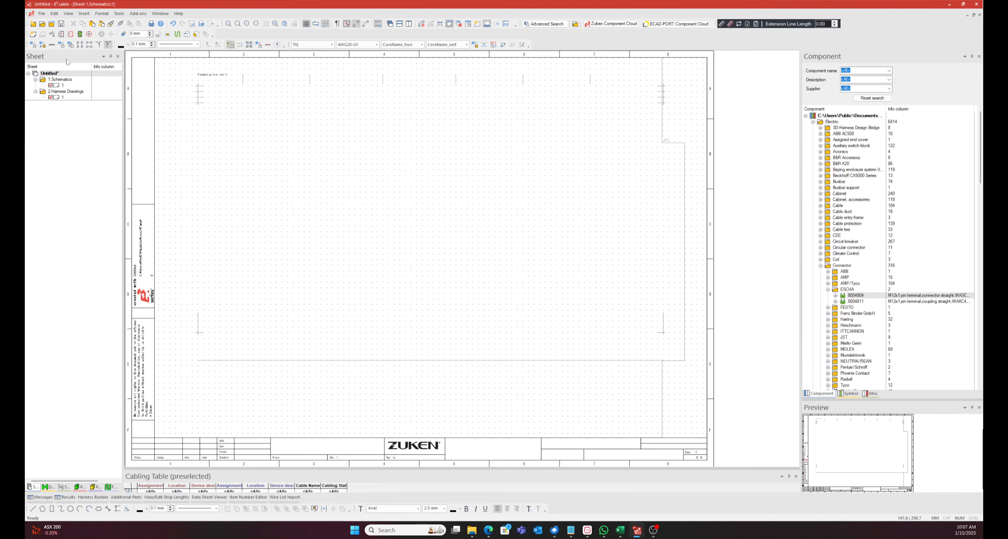
Step: Test the saved workspace by moving the project tree window out of its dock and restoring the Single Screen Default configuration
{"action": "mouse_move", "coordinate": [59, 56]}
{"action": "left_mouse_down"}
{"action": "mouse_move", "coordinate": [120, 181]}
{"action": "mouse_move", "coordinate": [25, 370]}
{"action": "left_mouse_up"}
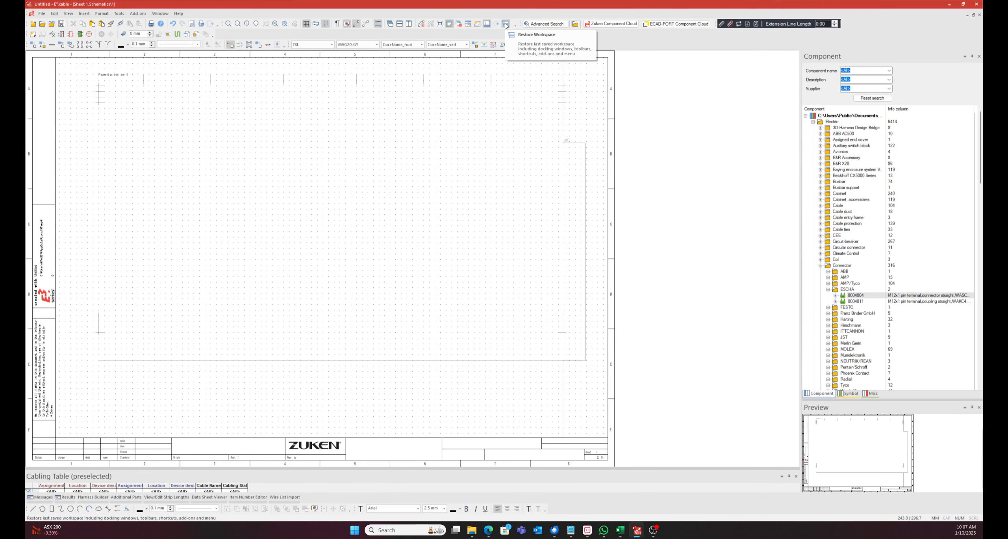
{"action": "left_click", "coordinate": [506, 24]}
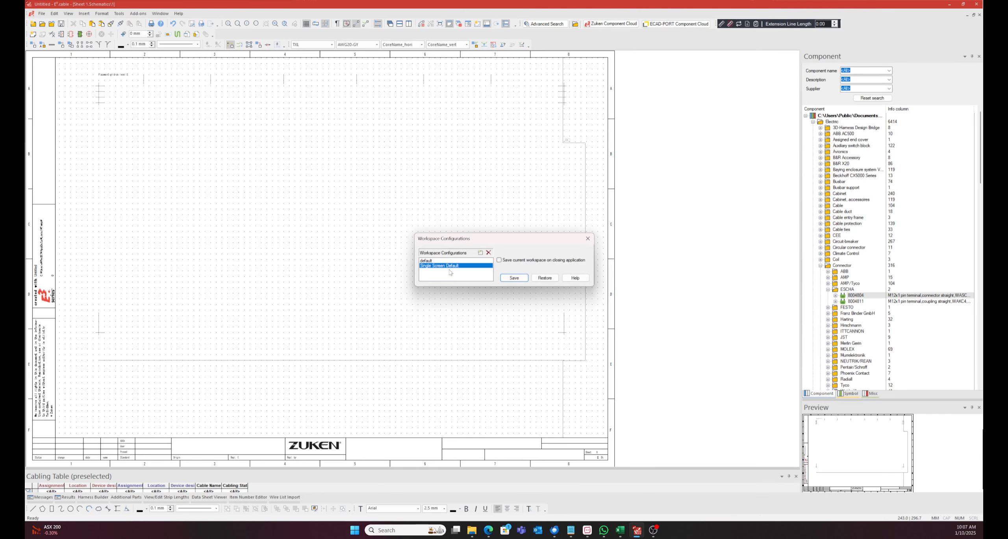
{"action": "left_click", "coordinate": [545, 279]}
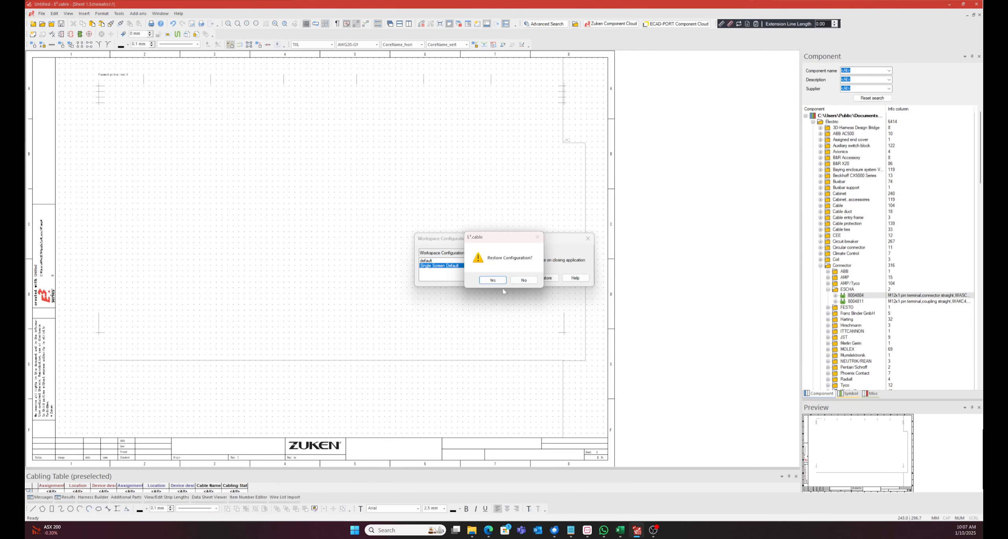
{"action": "left_click", "coordinate": [494, 280]}
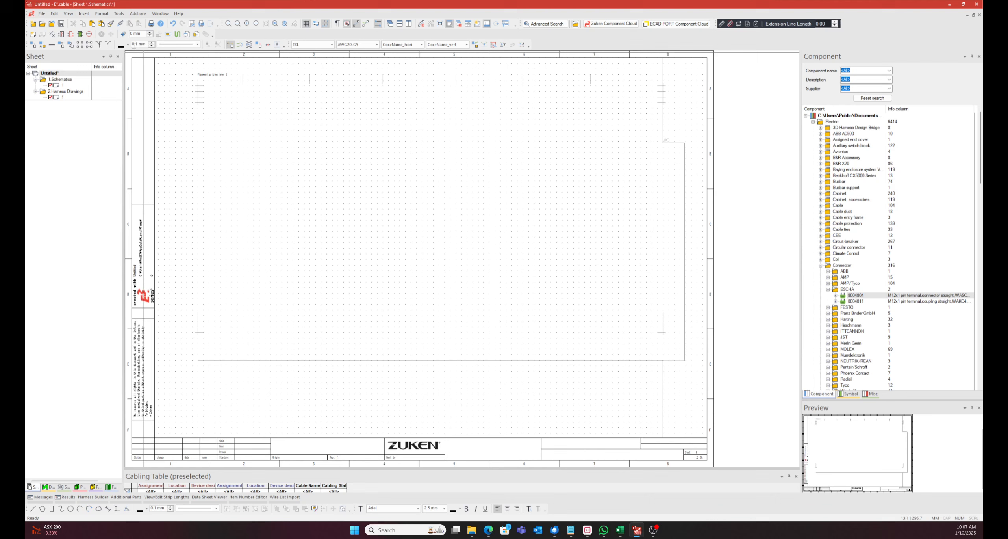
Step: Check the template file path in the General category of the Electric Settings and cancel the dialog
{"action": "left_click", "coordinate": [119, 14]}
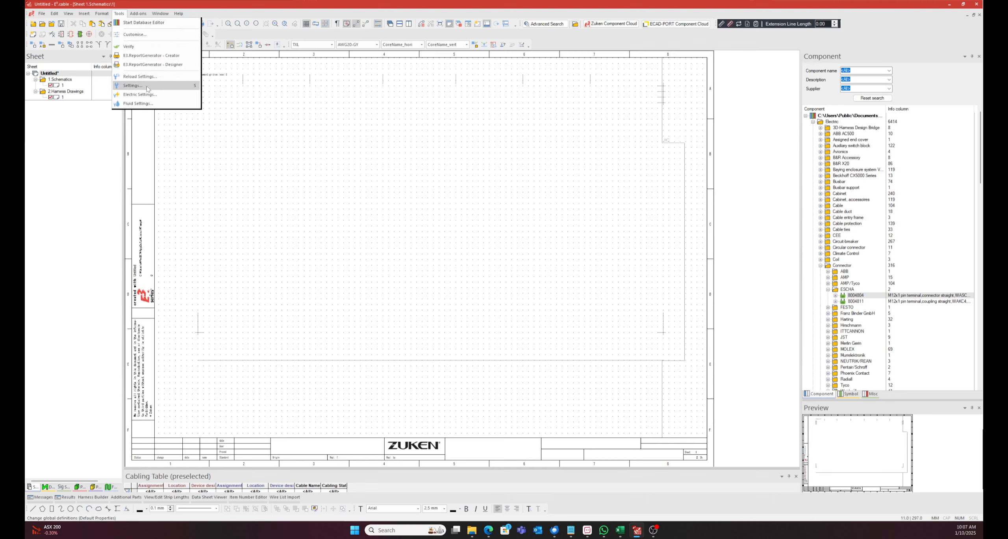
{"action": "left_click", "coordinate": [140, 95]}
{"action": "left_click", "coordinate": [391, 98]}
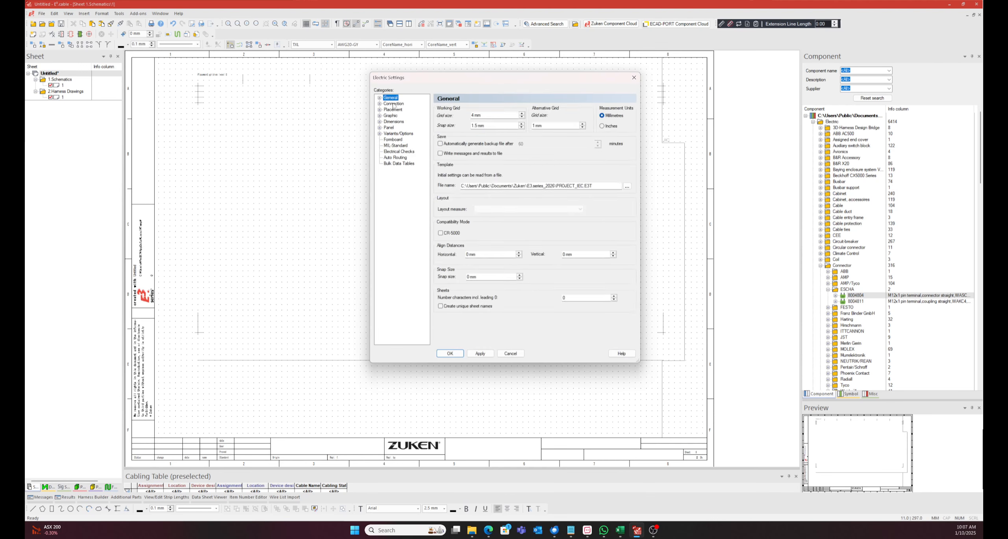
{"action": "left_click_drag", "start_coordinate": [597, 188], "coordinate": [441, 189]}
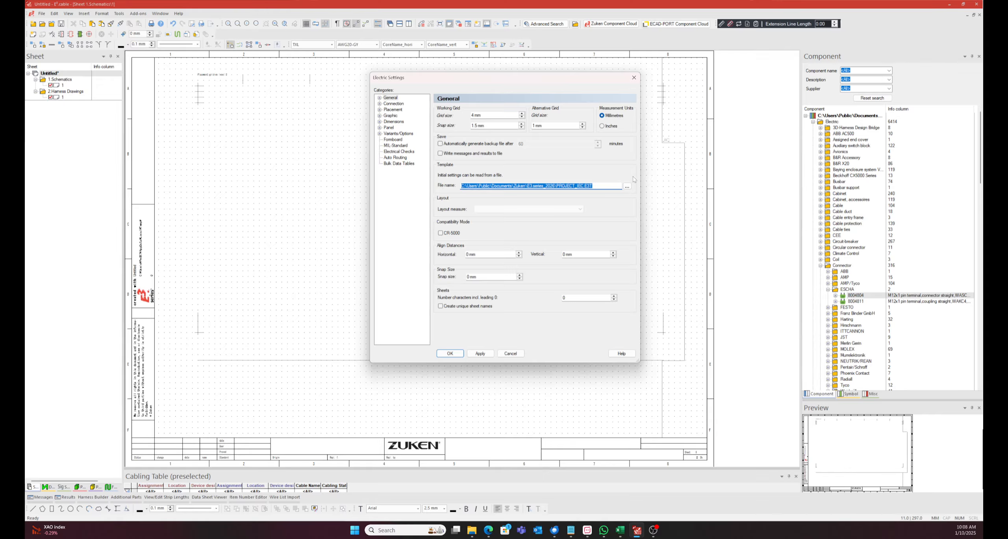
{"action": "left_click", "coordinate": [600, 184]}
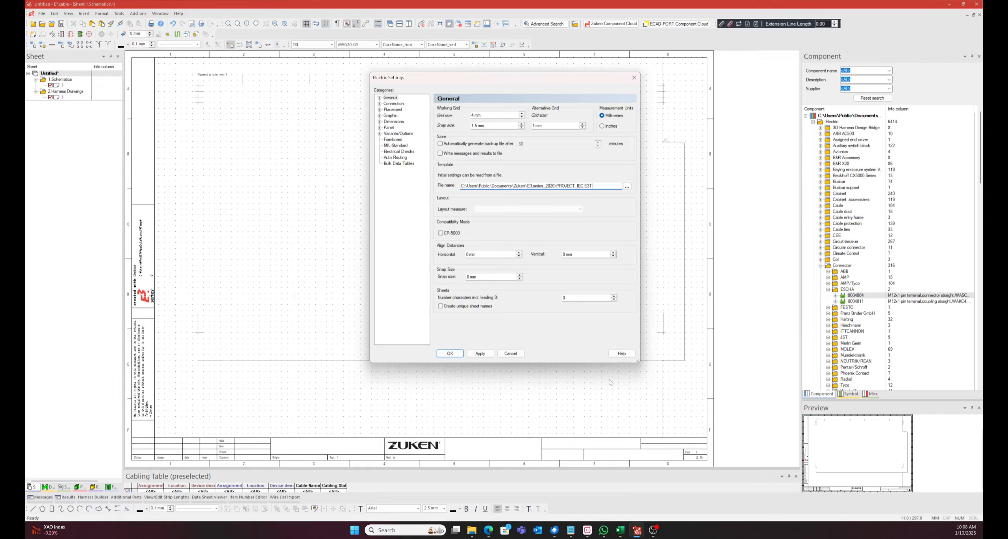
{"action": "left_click", "coordinate": [512, 356]}
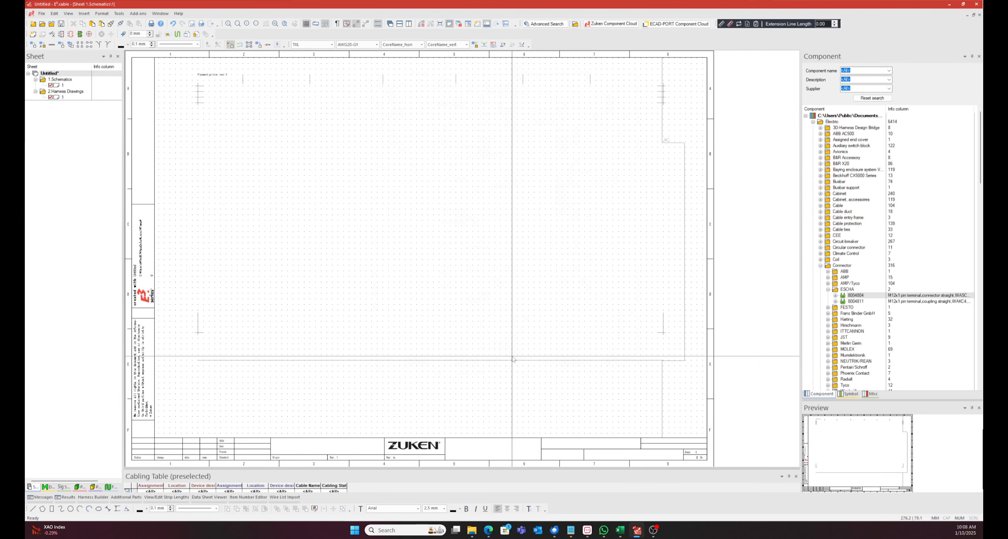
Step: Start saving the project under a new file with the type Template File (*.e3t)
{"action": "left_click", "coordinate": [41, 13]}
{"action": "left_click", "coordinate": [51, 50]}
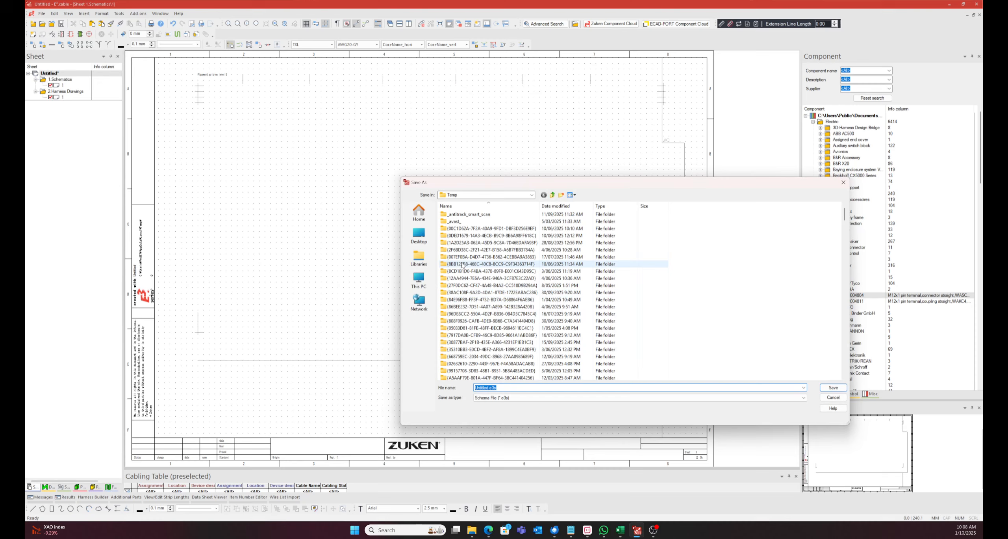
{"action": "left_click", "coordinate": [482, 397]}
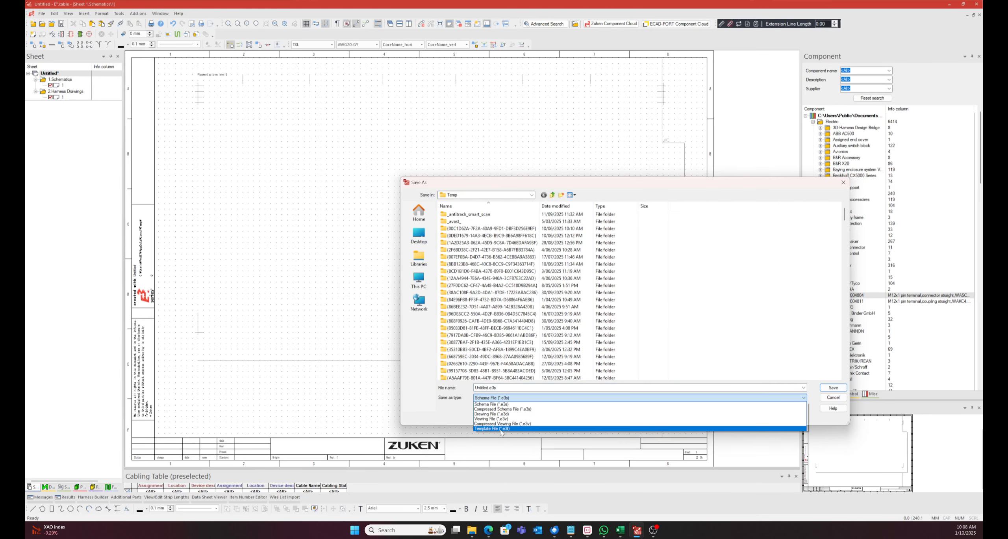
{"action": "left_click", "coordinate": [504, 429]}
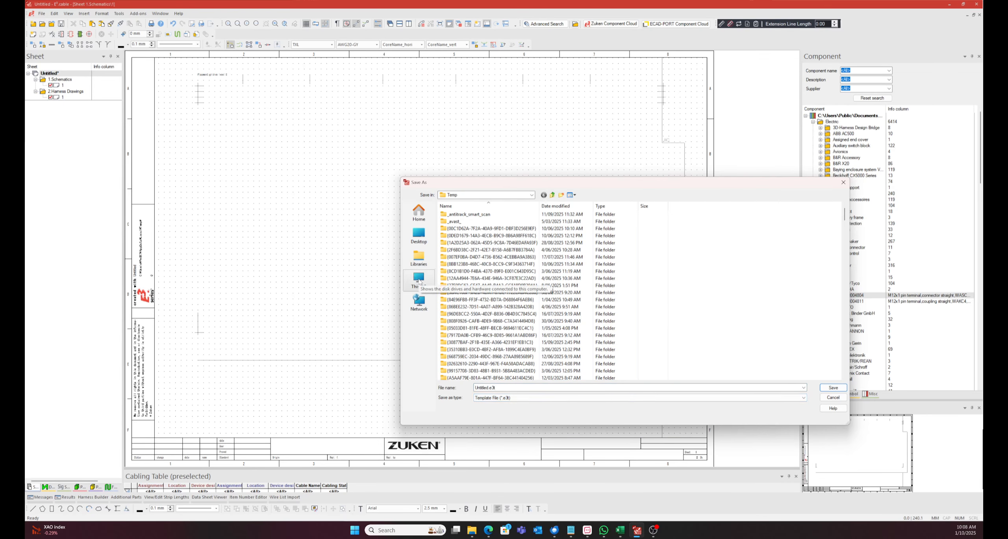
Step: Set the save location to the E3.series_2026 folder under Public Documents\Zuken on drive C
{"action": "left_click", "coordinate": [418, 279]}
{"action": "double_click", "coordinate": [459, 220]}
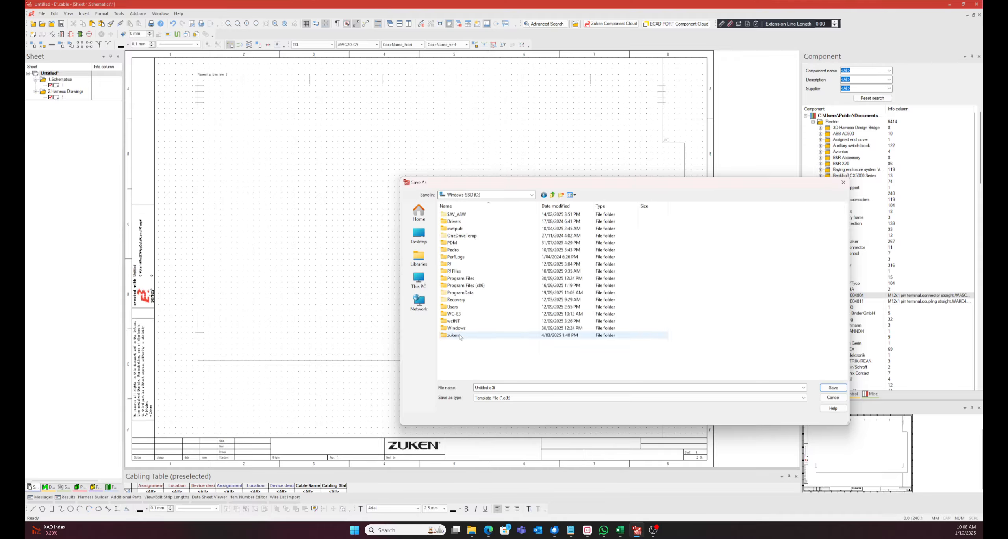
{"action": "double_click", "coordinate": [467, 308]}
{"action": "double_click", "coordinate": [454, 243]}
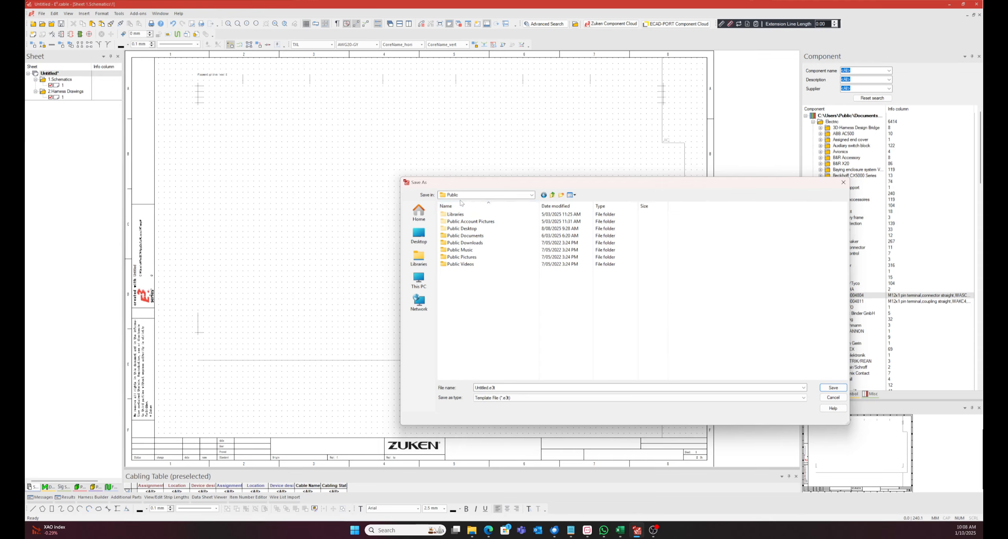
{"action": "double_click", "coordinate": [480, 236]}
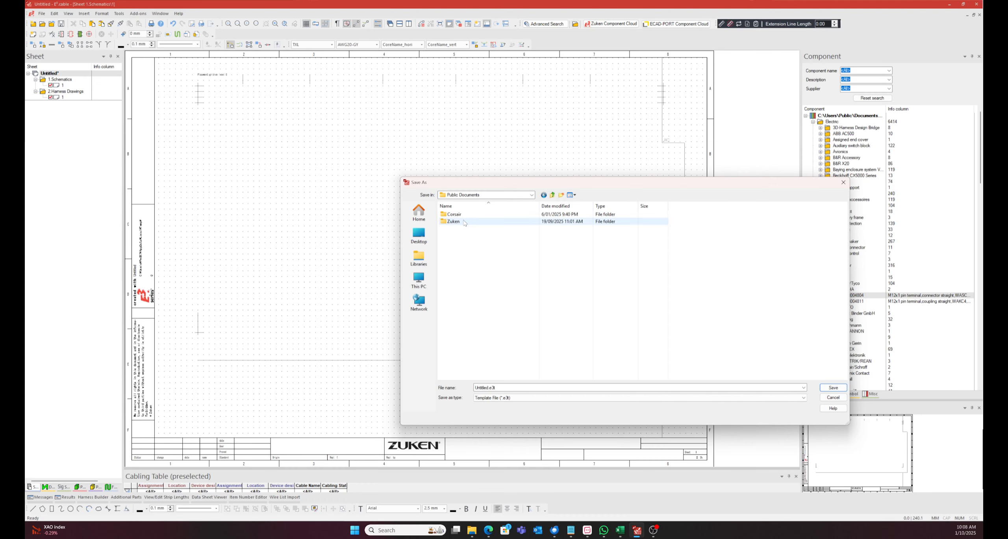
{"action": "double_click", "coordinate": [462, 223]}
{"action": "left_click", "coordinate": [466, 216]}
{"action": "double_click", "coordinate": [466, 216]}
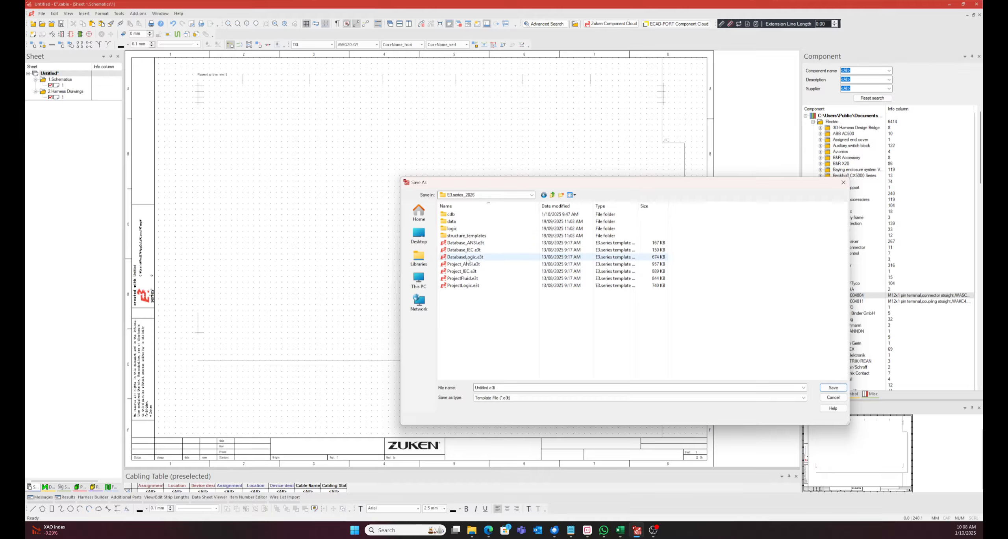
Step: Save the template over the existing Project_IEC.e3t file, confirming the replacement
{"action": "left_click", "coordinate": [471, 271]}
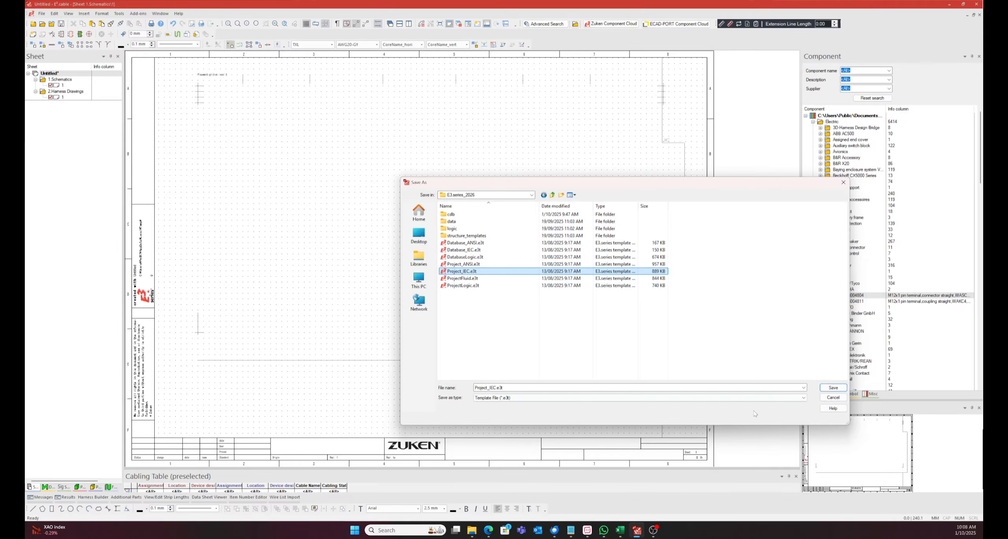
{"action": "left_click", "coordinate": [834, 387]}
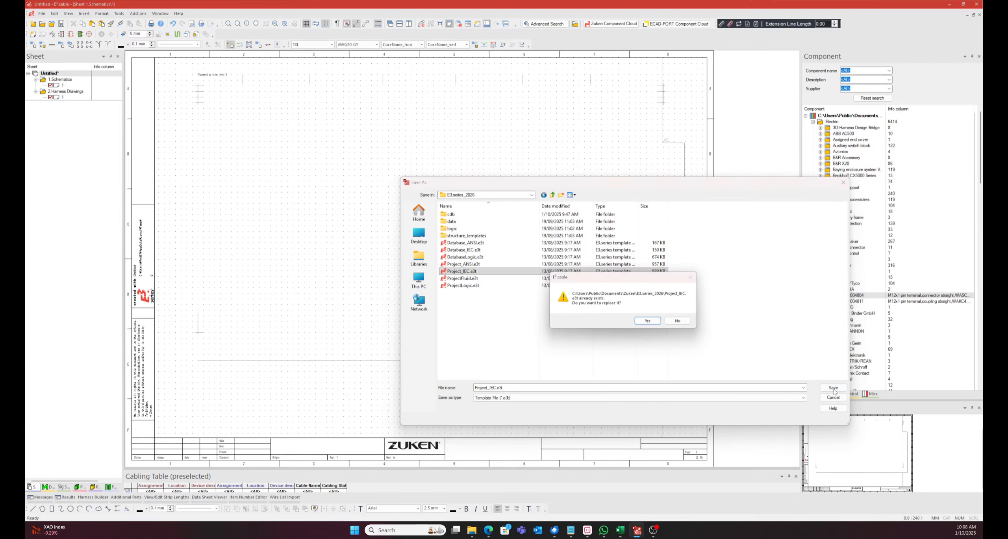
{"action": "left_click", "coordinate": [647, 323]}
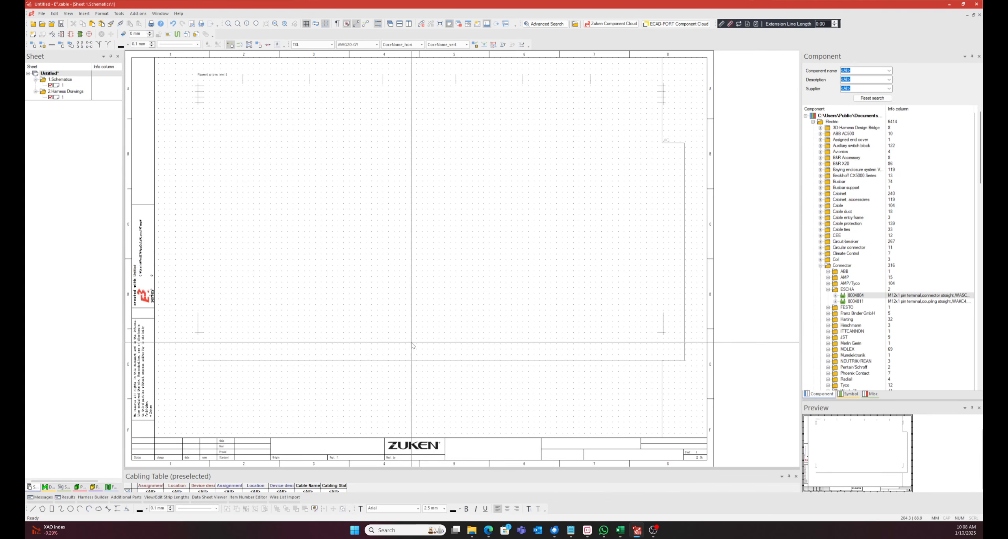
Step: Close the Cabling Table window and close the current project without saving its changes
{"action": "left_click", "coordinate": [796, 475]}
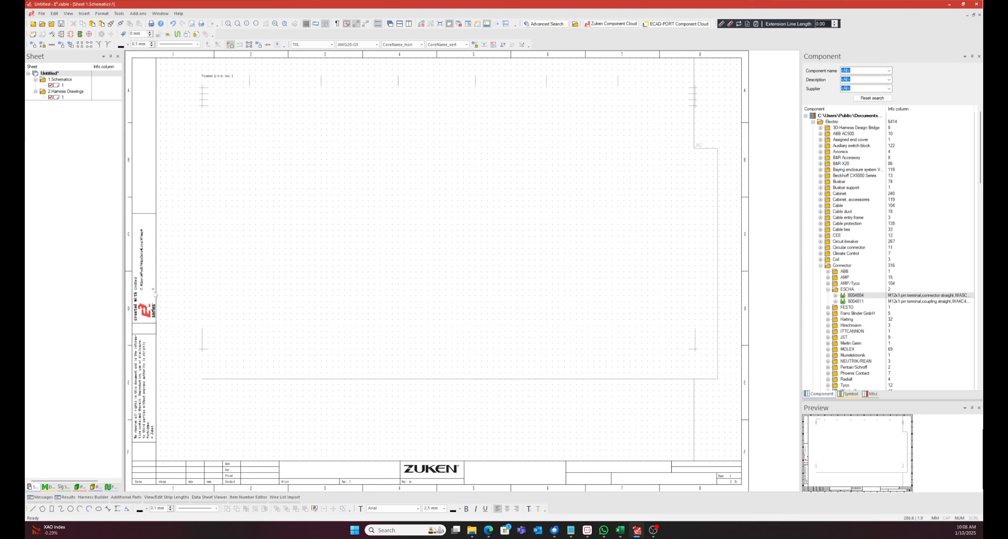
{"action": "left_click", "coordinate": [52, 24]}
{"action": "key", "text": "Tab"}
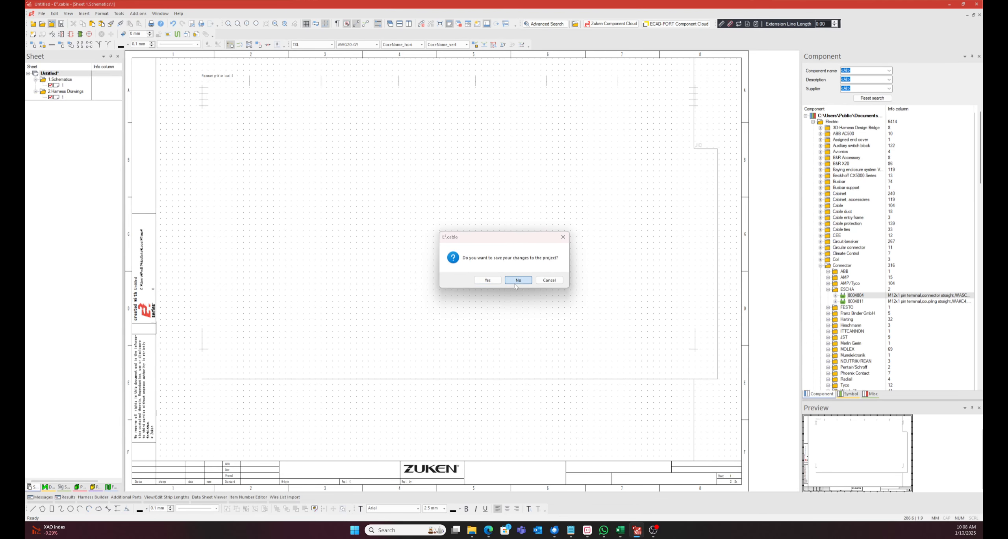
{"action": "key", "text": "Return"}
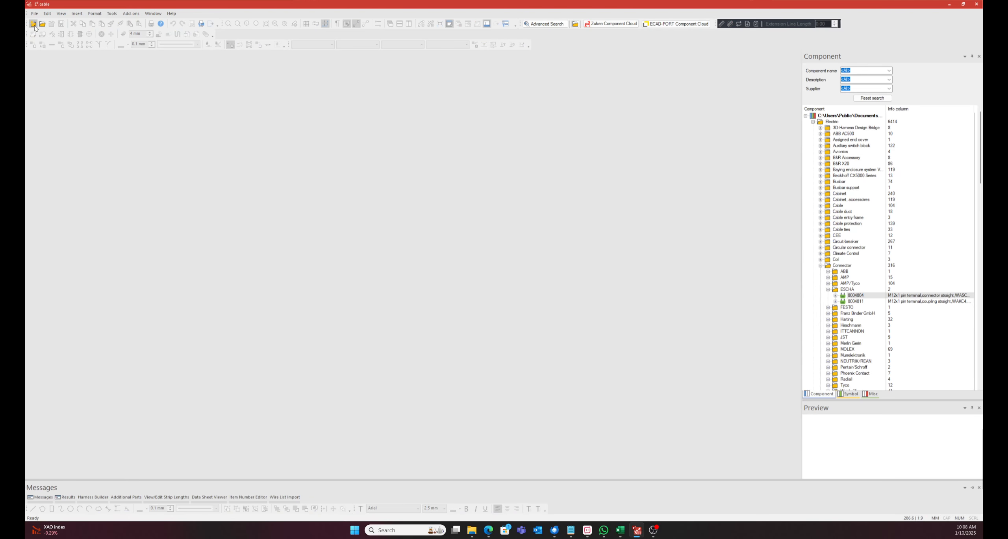
Step: Create a new project and open sheet 1 of both Schematics and Harness Drawings
{"action": "double_click", "coordinate": [66, 85]}
{"action": "double_click", "coordinate": [61, 80]}
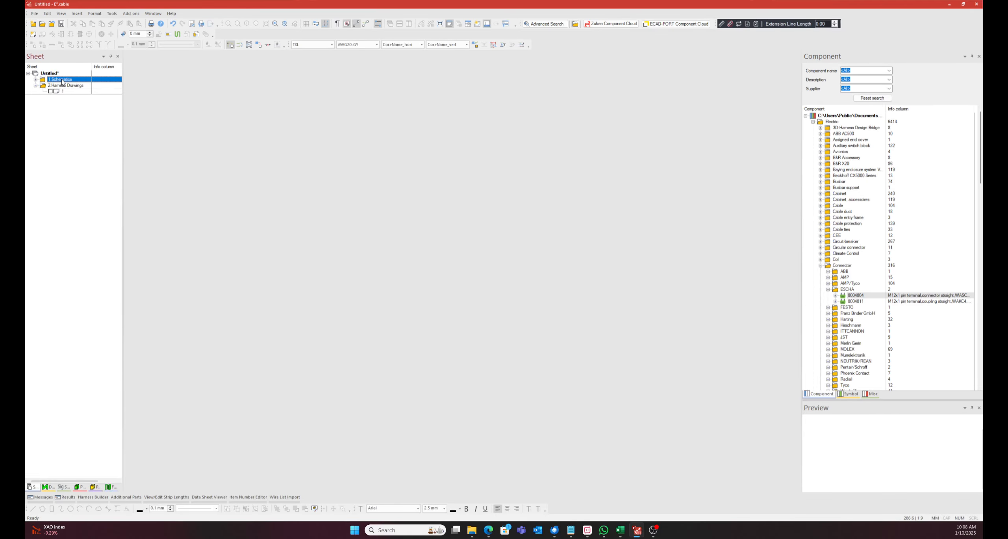
{"action": "double_click", "coordinate": [61, 85]}
{"action": "double_click", "coordinate": [63, 97]}
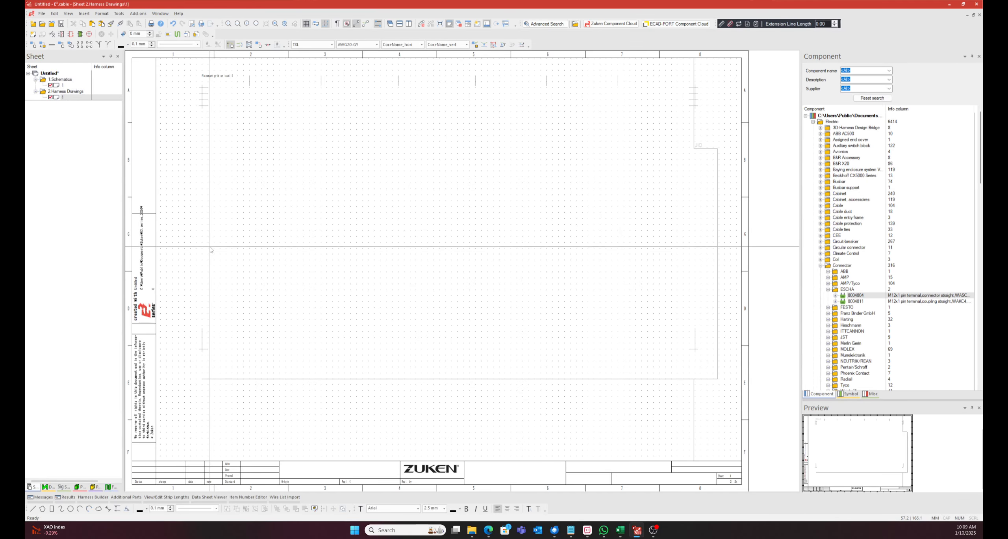
Step: Turn off the grid display on the harness drawing sheet and collapse the ESCHA folder in the component tree
{"action": "left_click", "coordinate": [45, 486]}
{"action": "left_click", "coordinate": [33, 486]}
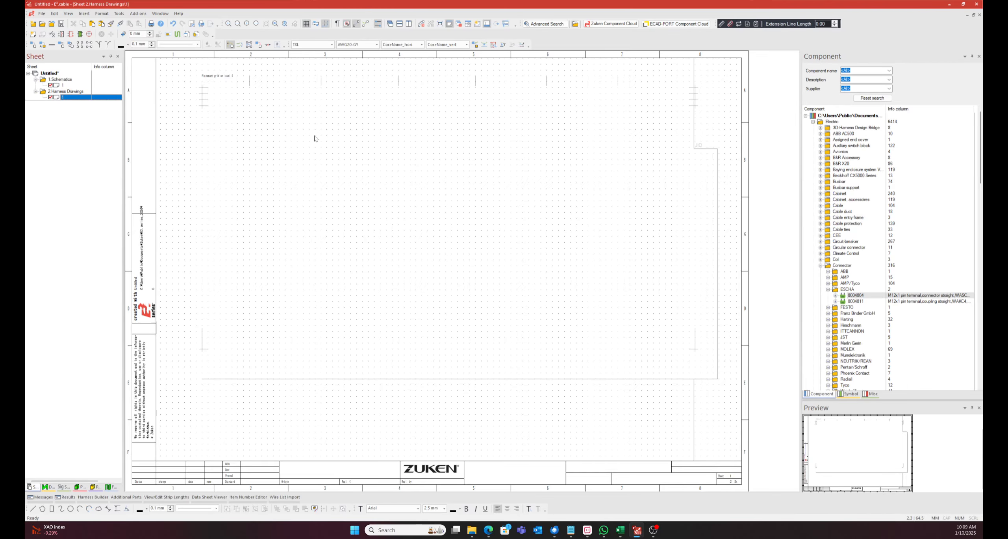
{"action": "left_click", "coordinate": [306, 23]}
{"action": "left_click", "coordinate": [829, 289]}
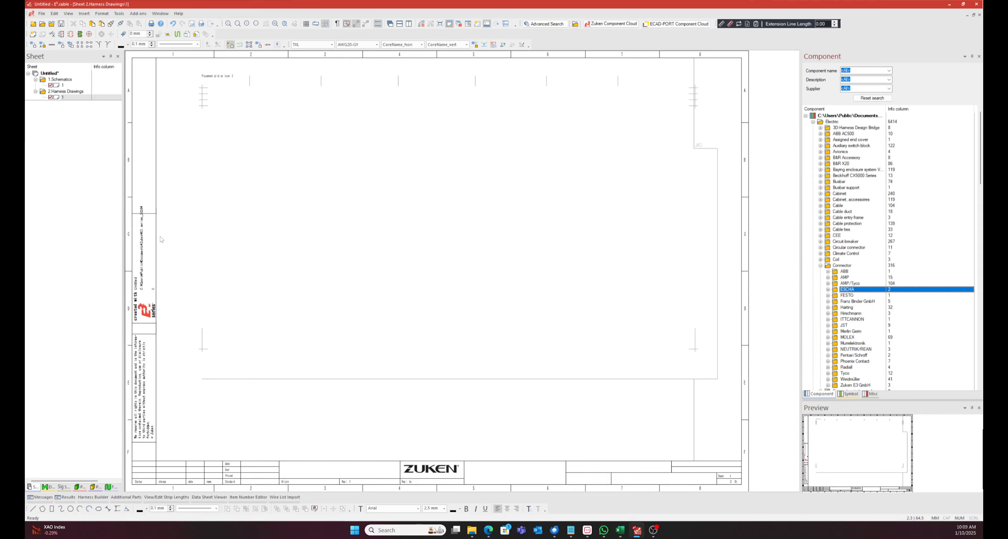
{"action": "left_click", "coordinate": [89, 235]}
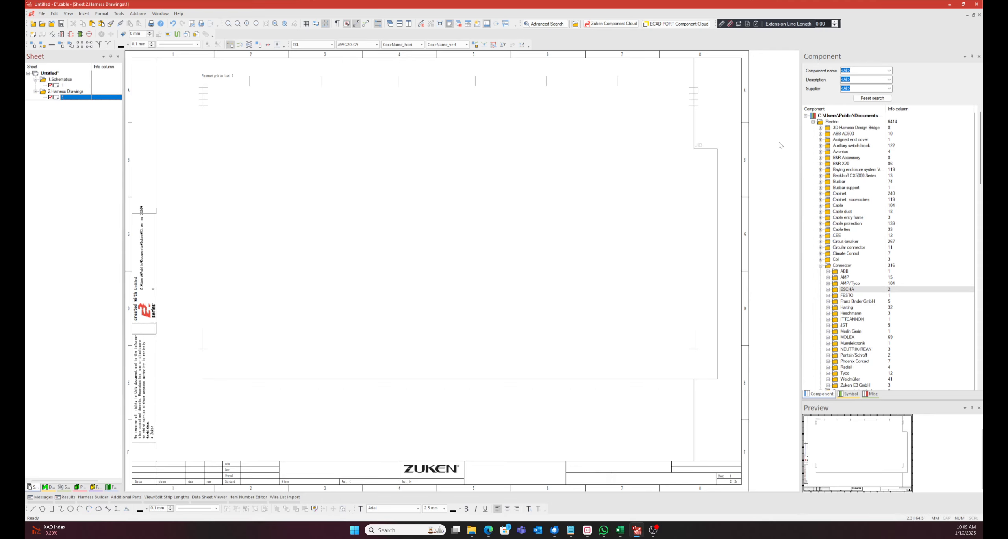
{"action": "left_click", "coordinate": [659, 532]}
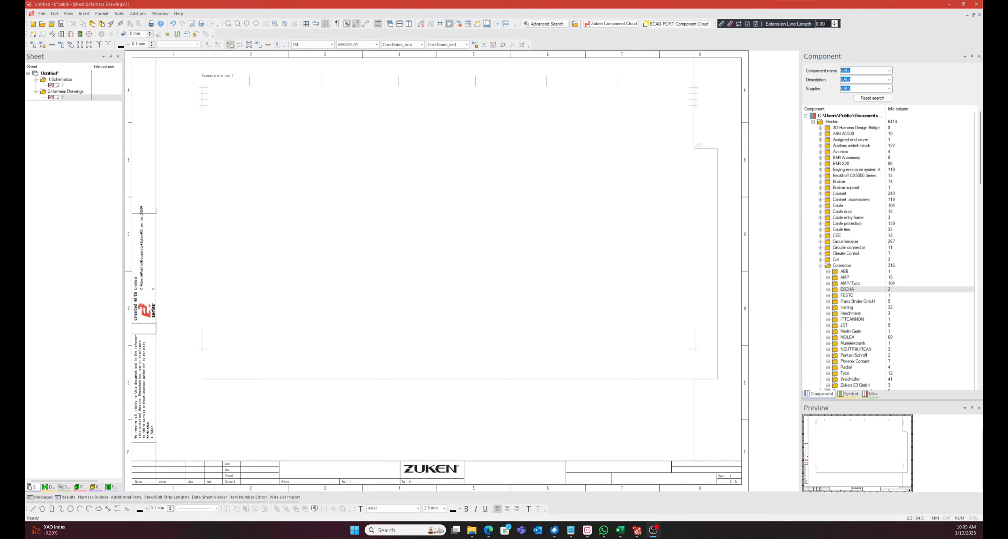